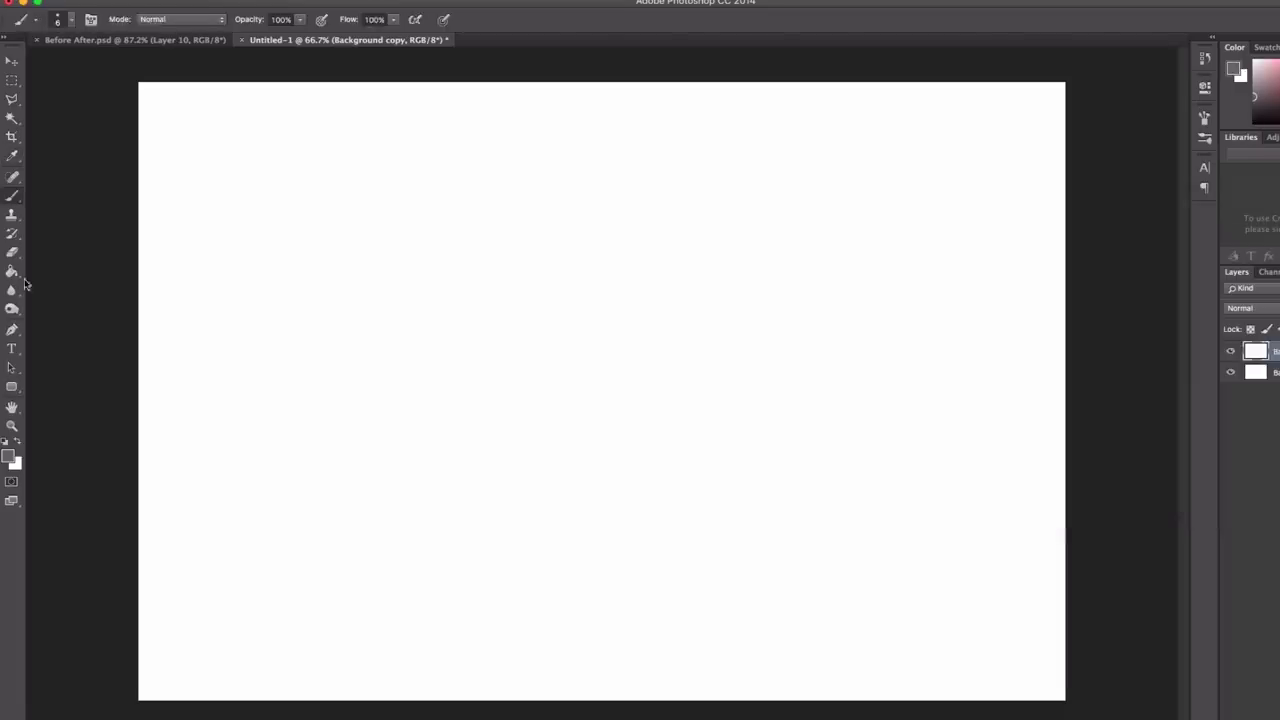
# Fill the canvas layer with grey and brush a circled 1 beside two parallel horizontal white lines.
pyautogui.click(12, 196)
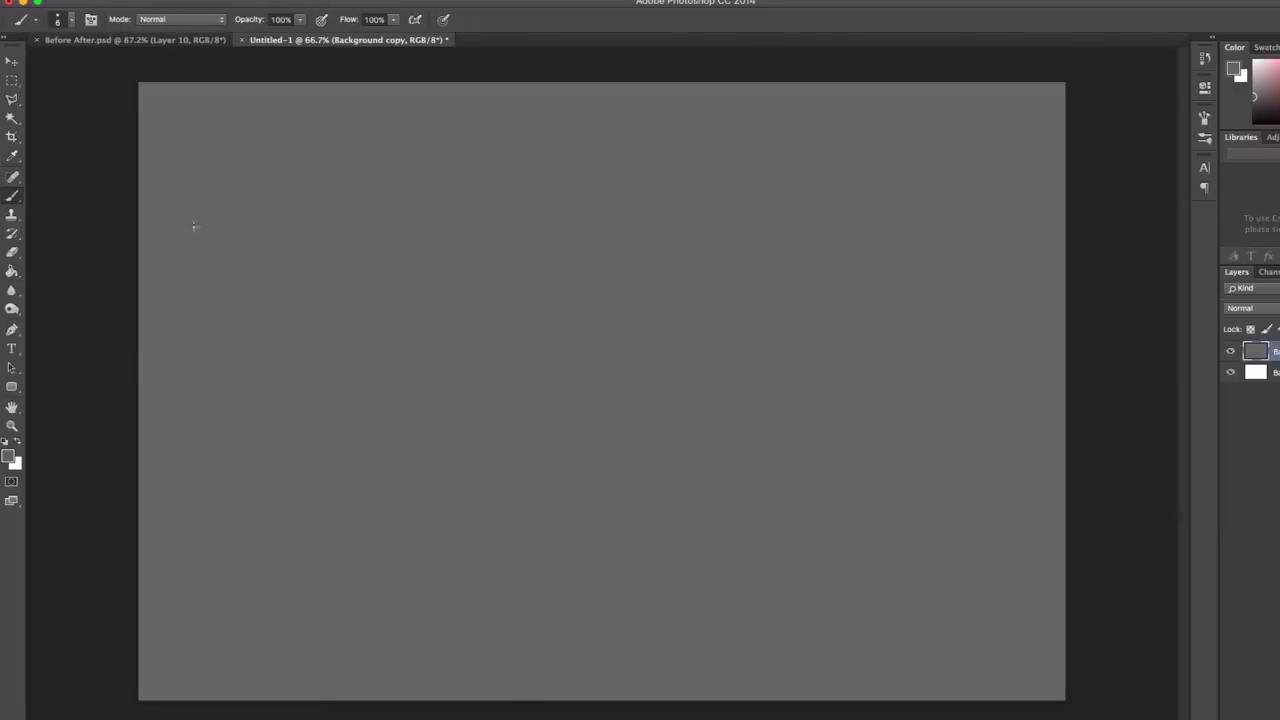
pyautogui.press('d')
pyautogui.press('x')
pyautogui.moveTo(377, 152)
pyautogui.mouseDown()
pyautogui.moveTo(791, 117)
pyautogui.moveTo(413, 161)
pyautogui.moveTo(833, 160)
pyautogui.mouseUp()
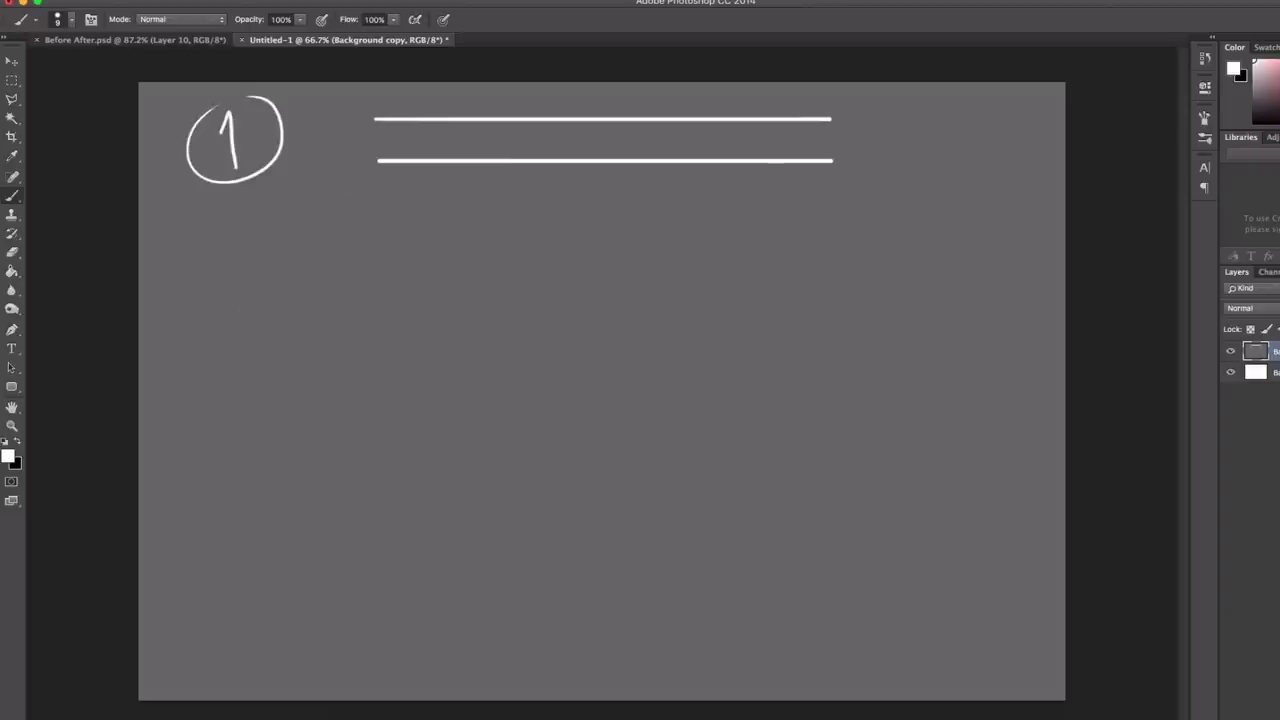
# Brush a circled 2 below the first number and add a straight horizontal white line beside it.
pyautogui.moveTo(232, 373); pyautogui.dragTo(268, 368)
pyautogui.moveTo(205, 285)
pyautogui.mouseDown()
pyautogui.moveTo(225, 402)
pyautogui.moveTo(322, 330)
pyautogui.mouseUp()
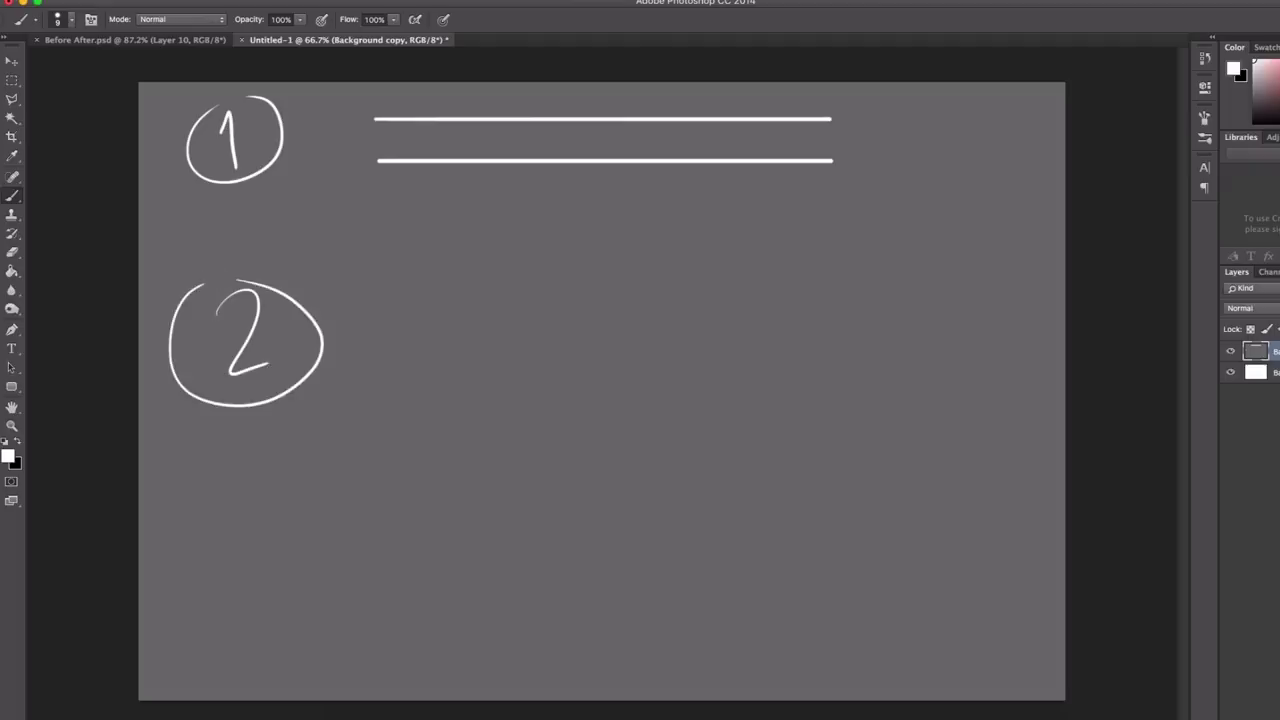
pyautogui.click(375, 308)
pyautogui.keyDown('shift'); pyautogui.click(836, 308); pyautogui.keyUp('shift')
# On a new layer, draw a line under number 2's horizontal line and transform it to slant up toward it.
pyautogui.hotkey('ctrl', 'shift', 'alt', 'n')
pyautogui.moveTo(378, 358)
pyautogui.mouseDown()
pyautogui.moveTo(830, 359)
pyautogui.moveTo(903, 246)
pyautogui.mouseUp()
pyautogui.hotkey('ctrl', 't')
pyautogui.press('Return')
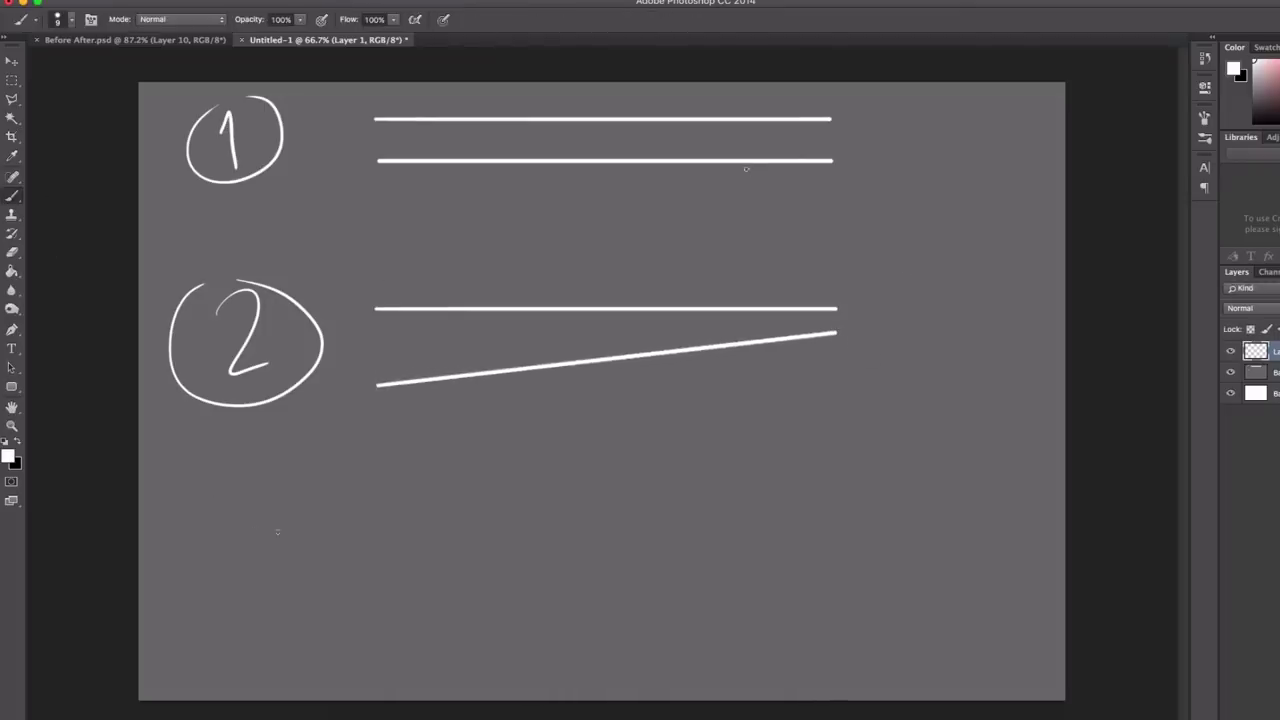
# Brush a circled 3 at the lower left of the canvas with two flowing S-shaped white curves beside it.
pyautogui.moveTo(265, 514); pyautogui.dragTo(237, 546)
pyautogui.moveTo(284, 506)
pyautogui.mouseDown()
pyautogui.moveTo(208, 566)
pyautogui.moveTo(268, 494)
pyautogui.mouseUp()
pyautogui.press('super+z')
pyautogui.press('super+z')
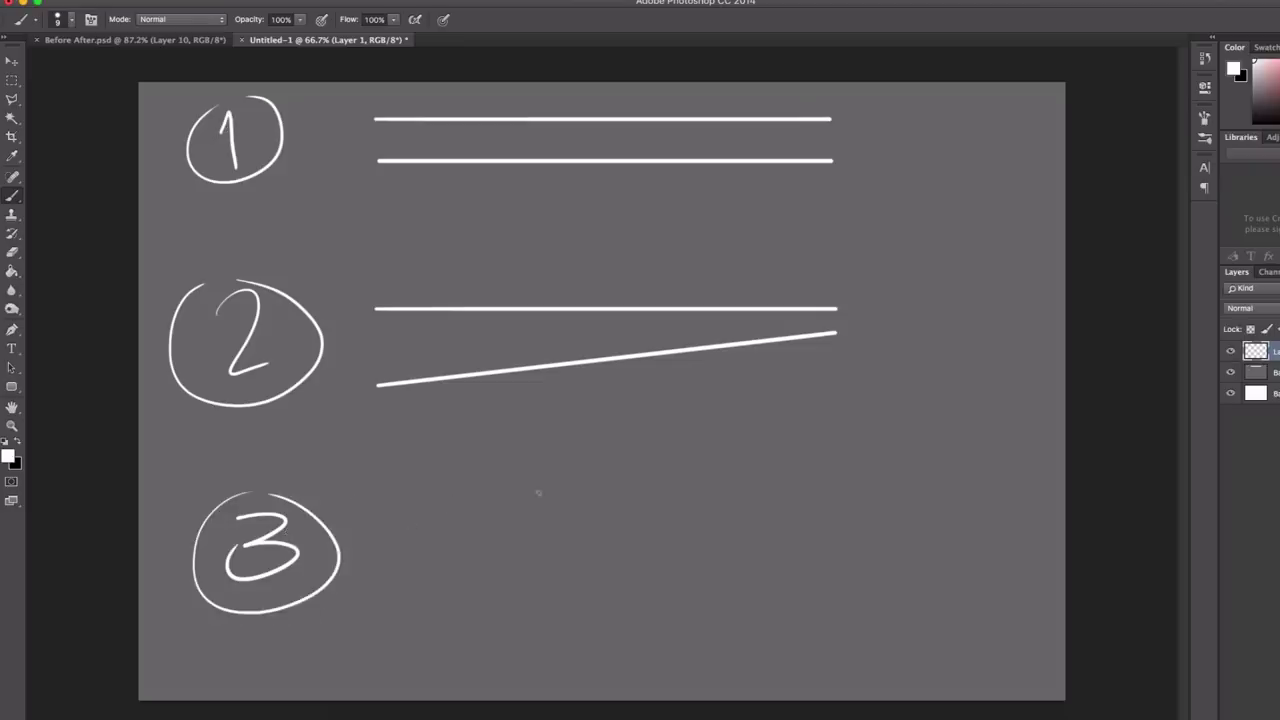
pyautogui.moveTo(406, 507); pyautogui.dragTo(872, 489)
pyautogui.hotkey('ctrl', 'z')
pyautogui.moveTo(418, 550); pyautogui.dragTo(857, 589)
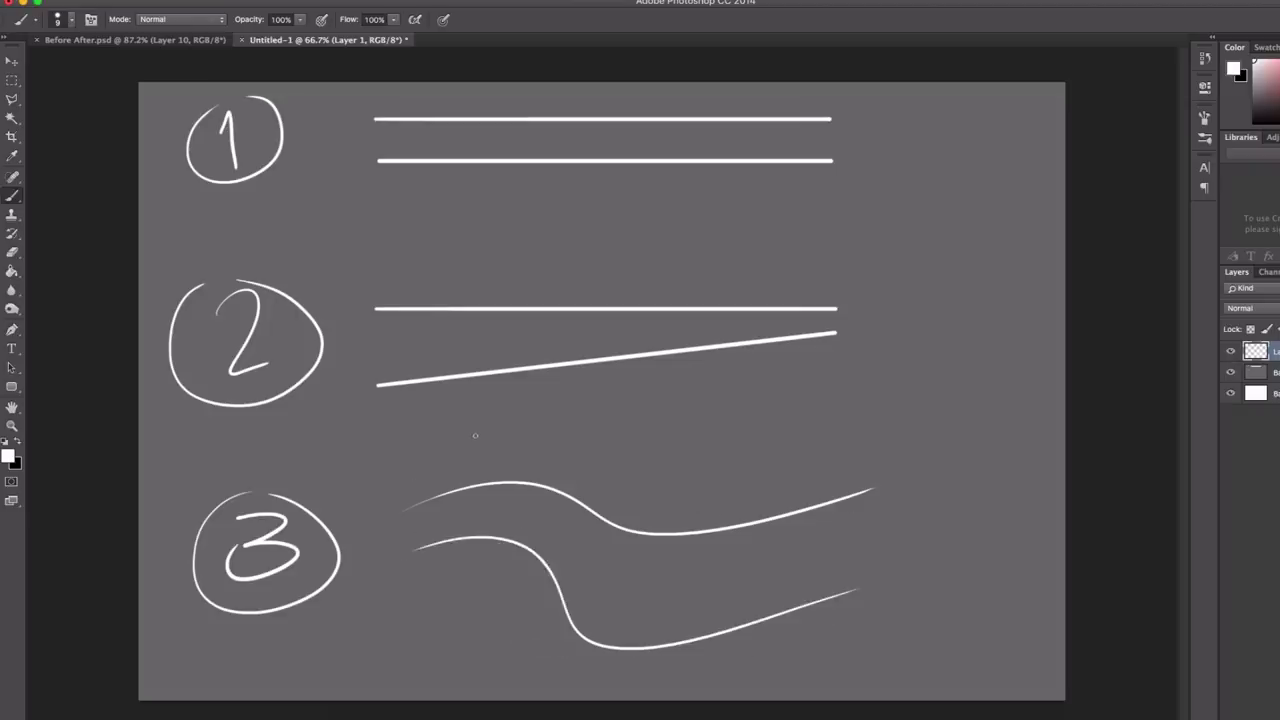
# Add a new layer and brush a soft light tone between the two parallel lines of form 1.
pyautogui.hotkey('ctrl', 'shift', 'alt', 'n')
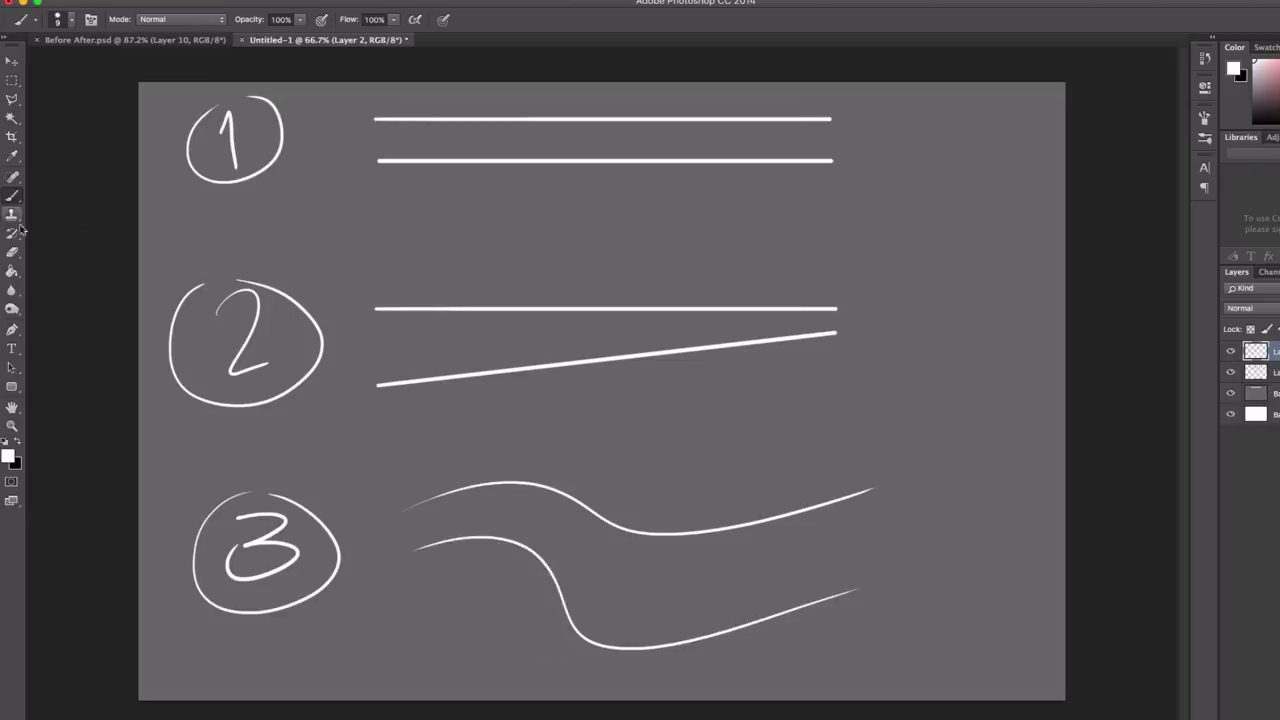
pyautogui.rightClick(564, 210)
pyautogui.click(692, 298)
pyautogui.click(696, 244)
pyautogui.moveTo(480, 163)
pyautogui.mouseDown()
pyautogui.moveTo(492, 165)
pyautogui.moveTo(463, 176)
pyautogui.mouseUp()
pyautogui.moveTo(394, 134)
pyautogui.mouseDown()
pyautogui.moveTo(680, 135)
pyautogui.moveTo(575, 155)
pyautogui.mouseUp()
# Erase the soft shading that spills past the lines and ends of form 1 with a hard-edged eraser.
pyautogui.press('e')
pyautogui.moveTo(366, 104)
pyautogui.mouseDown()
pyautogui.moveTo(391, 108)
pyautogui.moveTo(370, 90)
pyautogui.moveTo(900, 102)
pyautogui.mouseUp()
pyautogui.rightClick(400, 112)
pyautogui.click(564, 502)
pyautogui.moveTo(350, 163)
pyautogui.mouseDown()
pyautogui.moveTo(355, 180)
pyautogui.moveTo(908, 160)
pyautogui.mouseUp()
pyautogui.moveTo(348, 100); pyautogui.dragTo(314, 107)
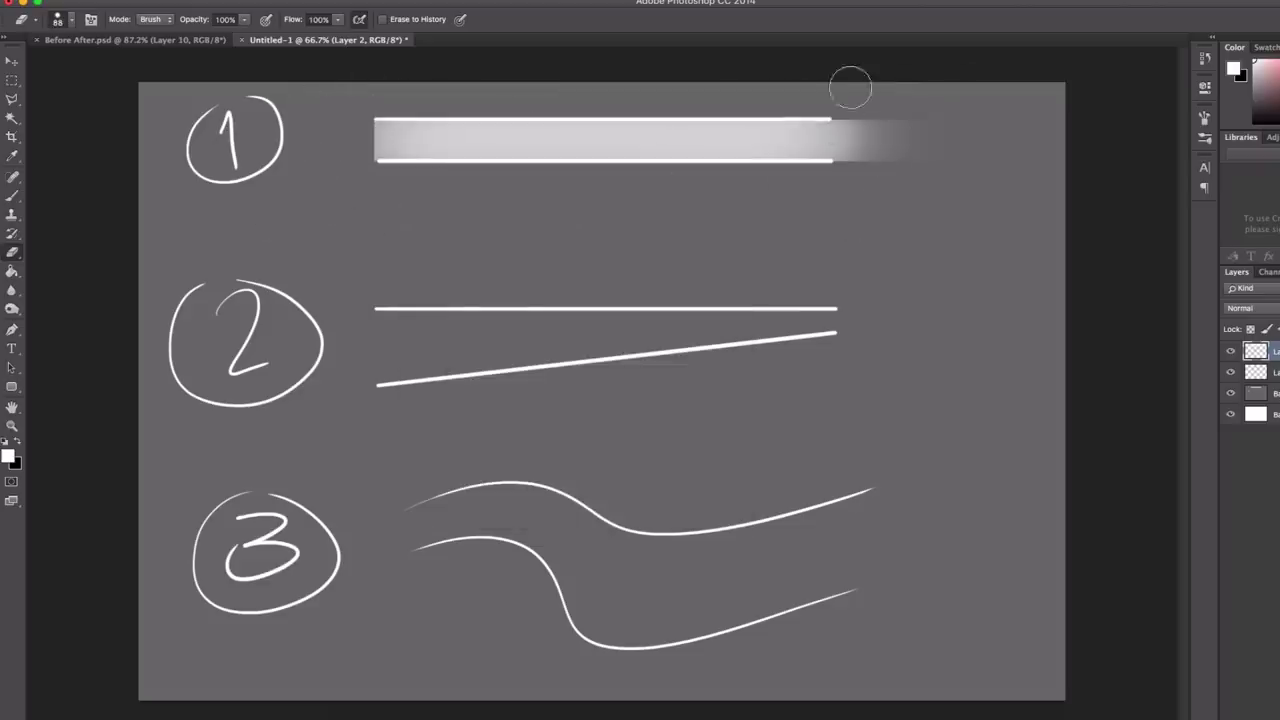
pyautogui.moveTo(851, 95); pyautogui.dragTo(906, 163)
# Brush a soft light tone inside the tapered form 2 and erase the spill around its edges.
pyautogui.press('b')
pyautogui.moveTo(400, 334)
pyautogui.mouseDown()
pyautogui.moveTo(850, 335)
pyautogui.moveTo(360, 380)
pyautogui.moveTo(400, 320)
pyautogui.mouseUp()
pyautogui.press('e')
pyautogui.moveTo(354, 262); pyautogui.dragTo(354, 440)
pyautogui.moveTo(857, 256); pyautogui.dragTo(857, 394)
pyautogui.moveTo(382, 410)
pyautogui.mouseDown()
pyautogui.moveTo(531, 403)
pyautogui.moveTo(466, 406)
pyautogui.moveTo(629, 380)
pyautogui.moveTo(398, 432)
pyautogui.mouseUp()
pyautogui.moveTo(891, 372); pyautogui.dragTo(896, 234)
pyautogui.moveTo(361, 283)
pyautogui.mouseDown()
pyautogui.moveTo(657, 278)
pyautogui.moveTo(550, 264)
pyautogui.moveTo(337, 282)
pyautogui.moveTo(297, 358)
pyautogui.moveTo(318, 385)
pyautogui.mouseUp()
pyautogui.moveTo(318, 385); pyautogui.dragTo(291, 303)
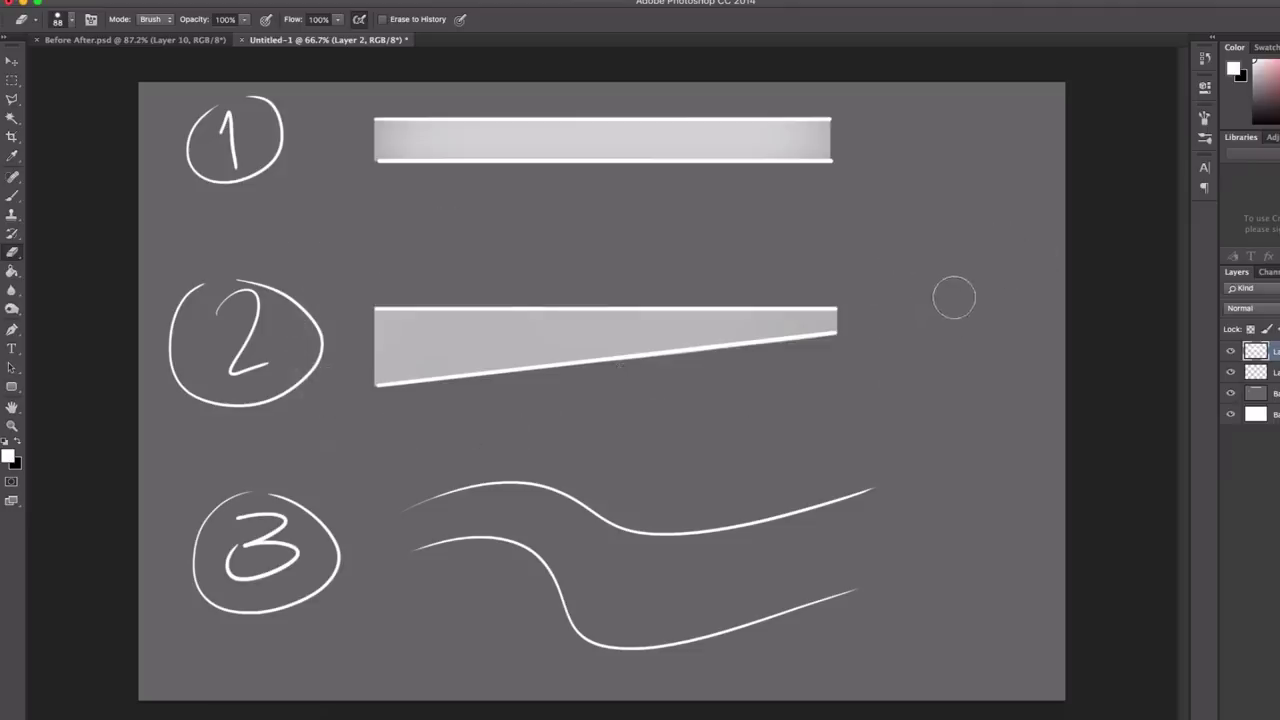
# Brush a soft light tone over the curved form 3 and erase the spill outside its curves and ends.
pyautogui.click(12, 194)
pyautogui.moveTo(494, 520)
pyautogui.keyDown('ctrl'); pyautogui.keyDown('alt'); pyautogui.mouseDown()
pyautogui.moveTo(530, 513)
pyautogui.moveTo(665, 583)
pyautogui.moveTo(704, 556)
pyautogui.moveTo(610, 605)
pyautogui.moveTo(825, 590)
pyautogui.mouseUp(); pyautogui.keyUp('alt'); pyautogui.keyUp('ctrl')
pyautogui.press('e')
pyautogui.moveTo(391, 455)
pyautogui.mouseDown()
pyautogui.moveTo(400, 620)
pyautogui.moveTo(370, 477)
pyautogui.moveTo(494, 443)
pyautogui.moveTo(625, 500)
pyautogui.moveTo(690, 512)
pyautogui.moveTo(712, 495)
pyautogui.moveTo(770, 491)
pyautogui.moveTo(834, 449)
pyautogui.moveTo(684, 440)
pyautogui.mouseUp()
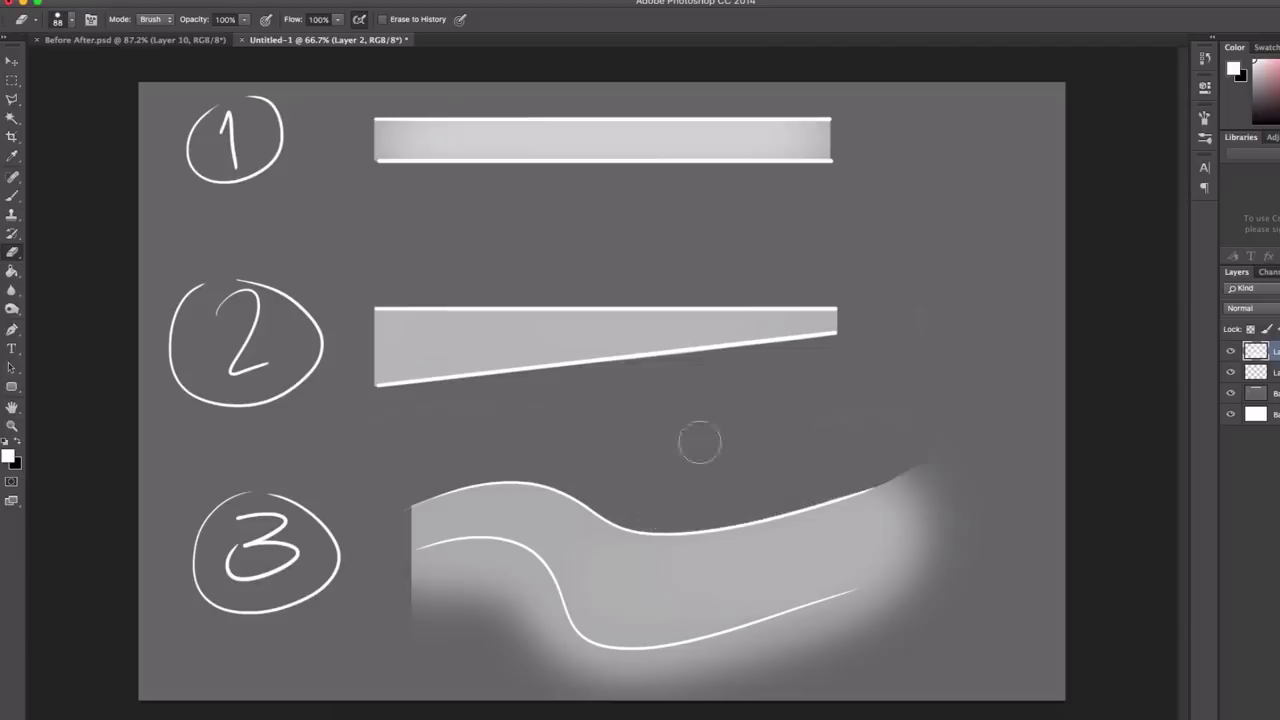
pyautogui.moveTo(886, 460); pyautogui.dragTo(928, 480)
pyautogui.moveTo(491, 583); pyautogui.dragTo(525, 583)
pyautogui.moveTo(448, 590)
pyautogui.mouseDown()
pyautogui.moveTo(412, 600)
pyautogui.moveTo(494, 585)
pyautogui.moveTo(540, 672)
pyautogui.moveTo(604, 674)
pyautogui.mouseUp()
pyautogui.moveTo(588, 676)
pyautogui.mouseDown()
pyautogui.moveTo(714, 663)
pyautogui.moveTo(622, 683)
pyautogui.moveTo(851, 626)
pyautogui.moveTo(869, 657)
pyautogui.mouseUp()
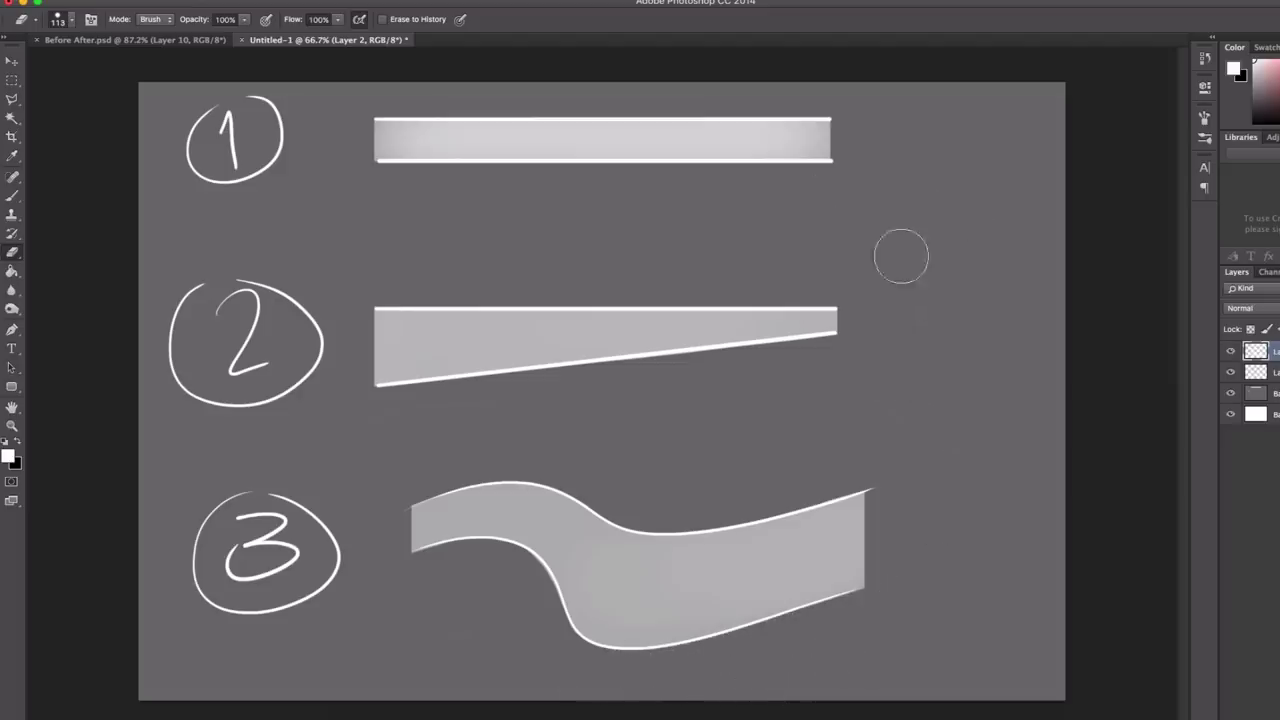
# On a new layer, brush a soft black shadow over the wide left part of form 2.
pyautogui.hotkey('ctrl', 'alt', 'shift', 'n')
pyautogui.press('b')
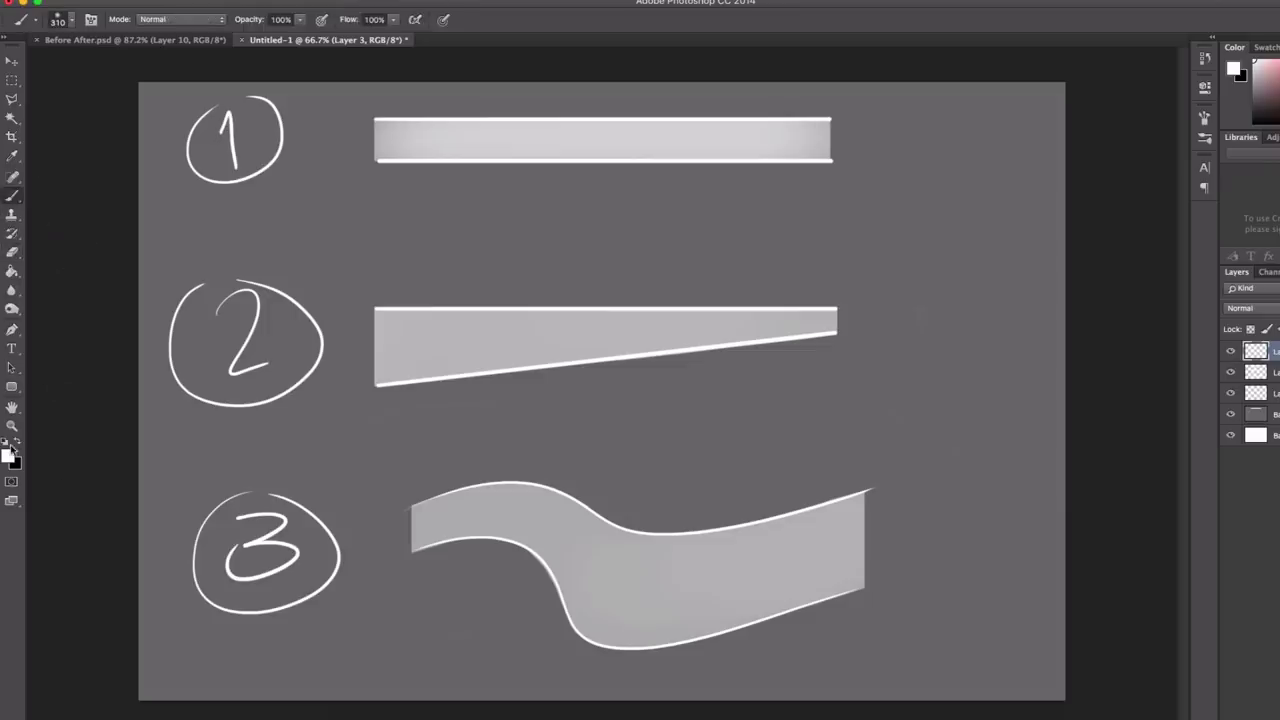
pyautogui.click(17, 444)
pyautogui.moveTo(400, 390)
pyautogui.mouseDown()
pyautogui.moveTo(388, 295)
pyautogui.moveTo(489, 391)
pyautogui.moveTo(469, 301)
pyautogui.moveTo(454, 416)
pyautogui.mouseUp()
pyautogui.press('[')
pyautogui.press('[')
pyautogui.press('[')
pyautogui.press('[')
pyautogui.press('[')
pyautogui.press('[')
pyautogui.press('[')
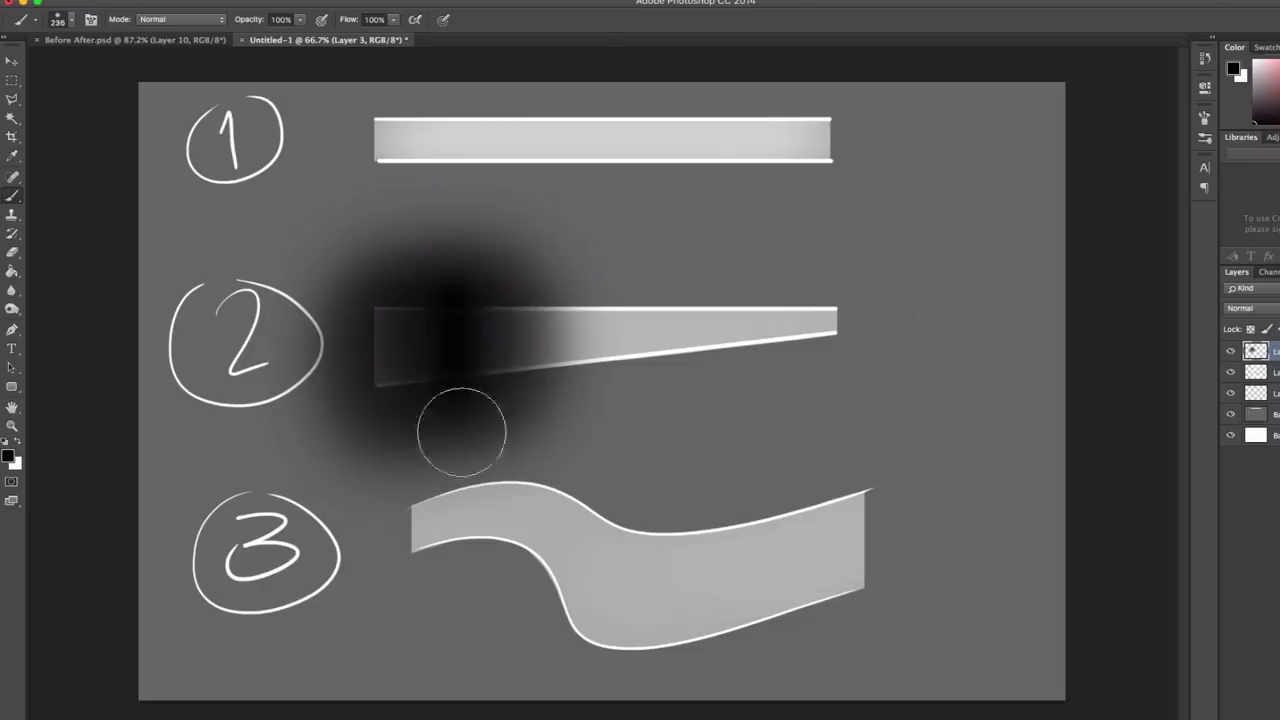
# Erase the black spill around form 2 and fade the shadow inside it with a soft eraser.
pyautogui.press('e')
pyautogui.moveTo(360, 274)
pyautogui.mouseDown()
pyautogui.moveTo(348, 277)
pyautogui.moveTo(560, 266)
pyautogui.moveTo(320, 260)
pyautogui.mouseUp()
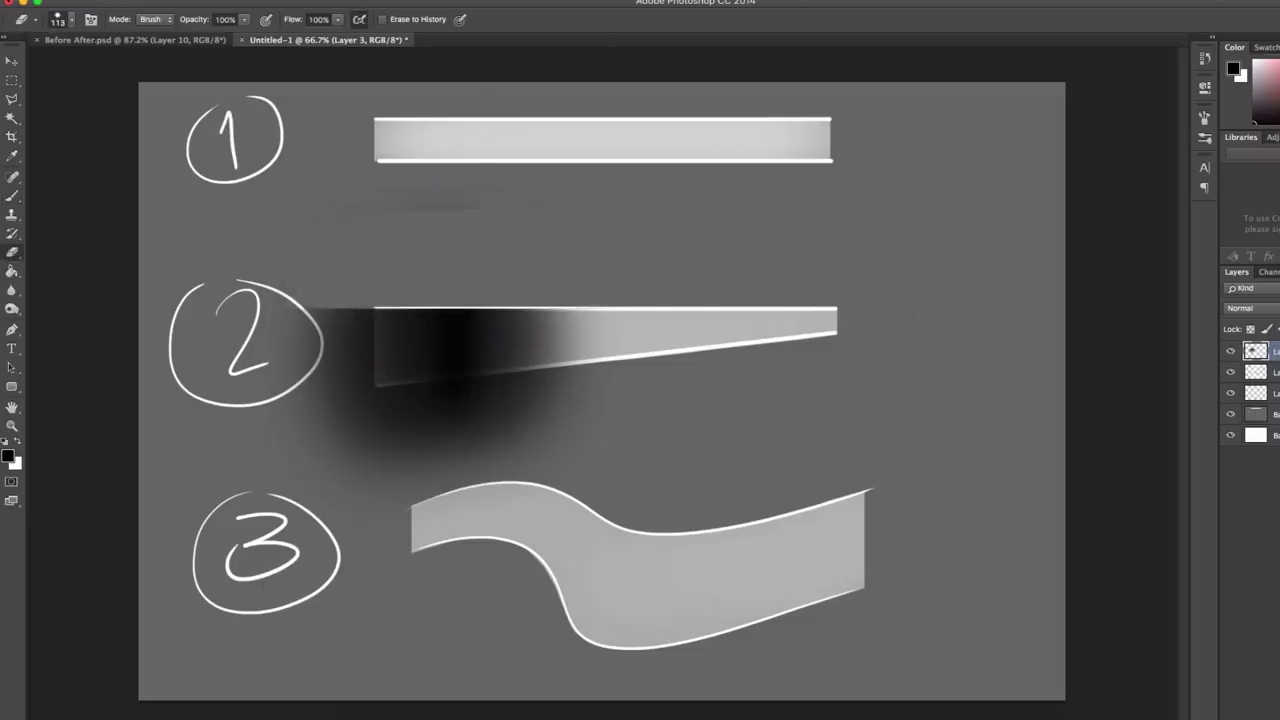
pyautogui.moveTo(348, 302)
pyautogui.mouseDown()
pyautogui.moveTo(314, 263)
pyautogui.moveTo(329, 466)
pyautogui.mouseUp()
pyautogui.moveTo(560, 400)
pyautogui.mouseDown()
pyautogui.moveTo(323, 420)
pyautogui.moveTo(694, 380)
pyautogui.moveTo(491, 449)
pyautogui.moveTo(768, 484)
pyautogui.mouseUp()
pyautogui.rightClick(567, 326)
pyautogui.click(667, 596)
pyautogui.moveTo(407, 299); pyautogui.dragTo(296, 309)
pyautogui.moveTo(548, 292); pyautogui.dragTo(538, 345)
pyautogui.moveTo(345, 375)
pyautogui.mouseDown()
pyautogui.moveTo(337, 317)
pyautogui.moveTo(335, 450)
pyautogui.mouseUp()
pyautogui.moveTo(424, 384)
pyautogui.mouseDown()
pyautogui.moveTo(454, 386)
pyautogui.moveTo(408, 481)
pyautogui.moveTo(395, 397)
pyautogui.moveTo(389, 535)
pyautogui.moveTo(418, 452)
pyautogui.mouseUp()
# Shade form 3 with soft black across its bend and soft white at its wide right end.
pyautogui.click(13, 196)
pyautogui.moveTo(560, 476)
pyautogui.mouseDown()
pyautogui.moveTo(467, 490)
pyautogui.moveTo(568, 490)
pyautogui.moveTo(570, 653)
pyautogui.moveTo(568, 495)
pyautogui.moveTo(570, 608)
pyautogui.moveTo(596, 505)
pyautogui.moveTo(612, 519)
pyautogui.moveTo(625, 616)
pyautogui.moveTo(630, 535)
pyautogui.moveTo(640, 578)
pyautogui.moveTo(538, 466)
pyautogui.moveTo(484, 473)
pyautogui.mouseUp()
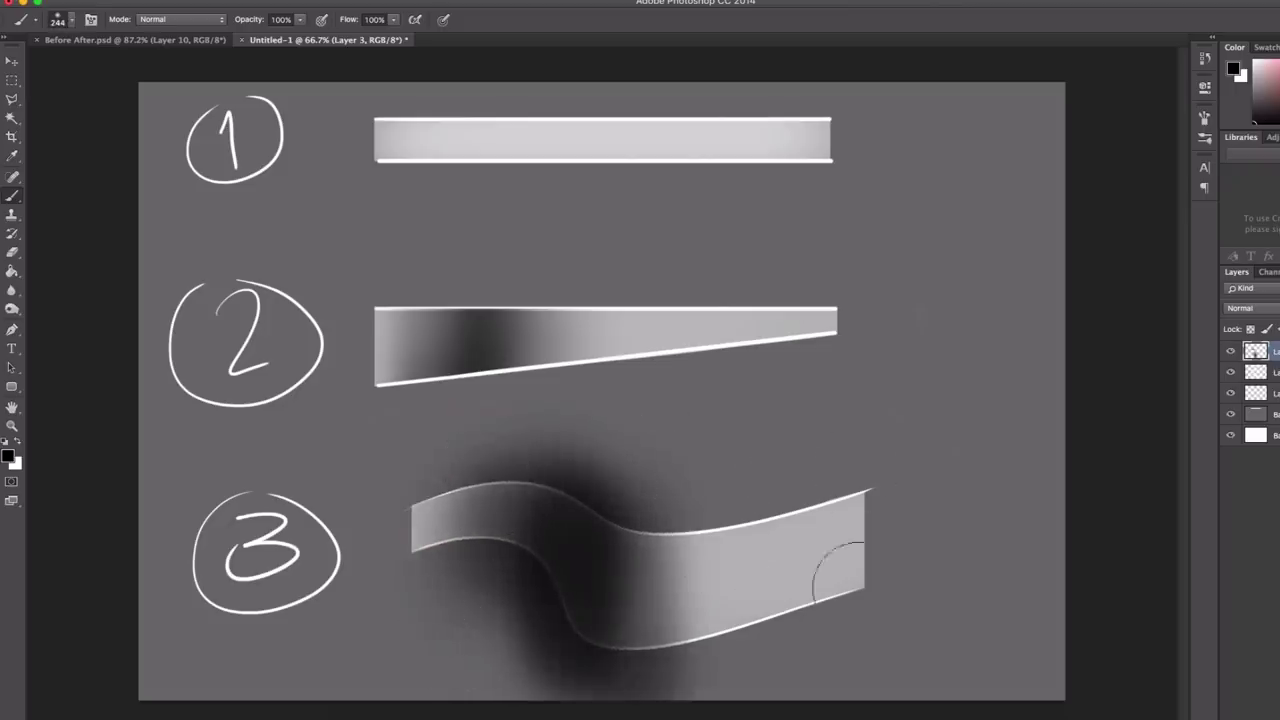
pyautogui.click(18, 440)
pyautogui.moveTo(860, 470)
pyautogui.mouseDown()
pyautogui.moveTo(838, 560)
pyautogui.moveTo(766, 614)
pyautogui.moveTo(870, 455)
pyautogui.mouseUp()
# Erase the black and white shading that spills beyond the curves and ends of form 3 with a hard-edged eraser.
pyautogui.press('e')
pyautogui.rightClick(454, 450)
pyautogui.click(554, 414)
pyautogui.click(417, 478)
pyautogui.moveTo(427, 461)
pyautogui.mouseDown()
pyautogui.moveTo(498, 444)
pyautogui.moveTo(594, 457)
pyautogui.moveTo(574, 466)
pyautogui.moveTo(641, 503)
pyautogui.moveTo(929, 443)
pyautogui.moveTo(820, 466)
pyautogui.moveTo(685, 418)
pyautogui.mouseUp()
pyautogui.keyDown('super'); pyautogui.click(641, 480); pyautogui.keyUp('super')
pyautogui.keyDown('super'); pyautogui.click(596, 461); pyautogui.keyUp('super')
pyautogui.keyDown('super'); pyautogui.click(590, 465); pyautogui.keyUp('super')
pyautogui.moveTo(520, 388); pyautogui.dragTo(585, 194)
pyautogui.moveTo(925, 331); pyautogui.dragTo(925, 530)
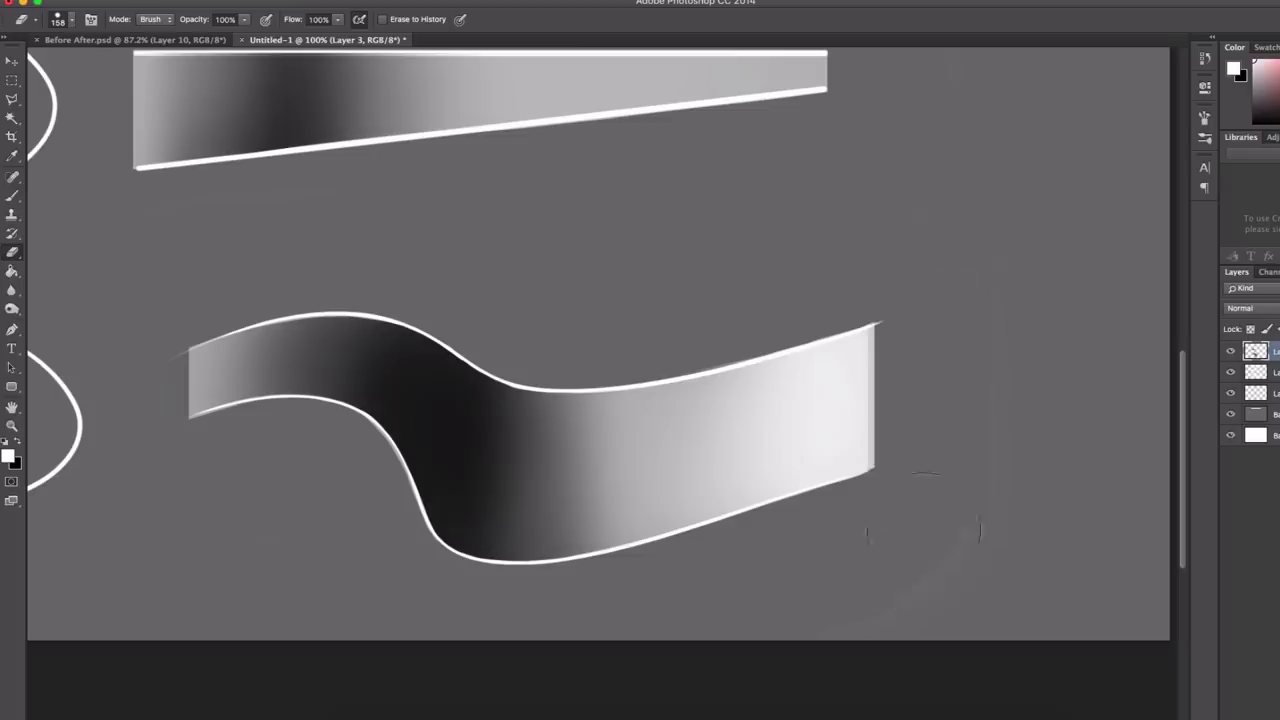
pyautogui.moveTo(925, 325); pyautogui.dragTo(911, 563)
# Fade both sides of form 3's dark band with a large soft eraser to smooth its gradient.
pyautogui.rightClick(581, 362)
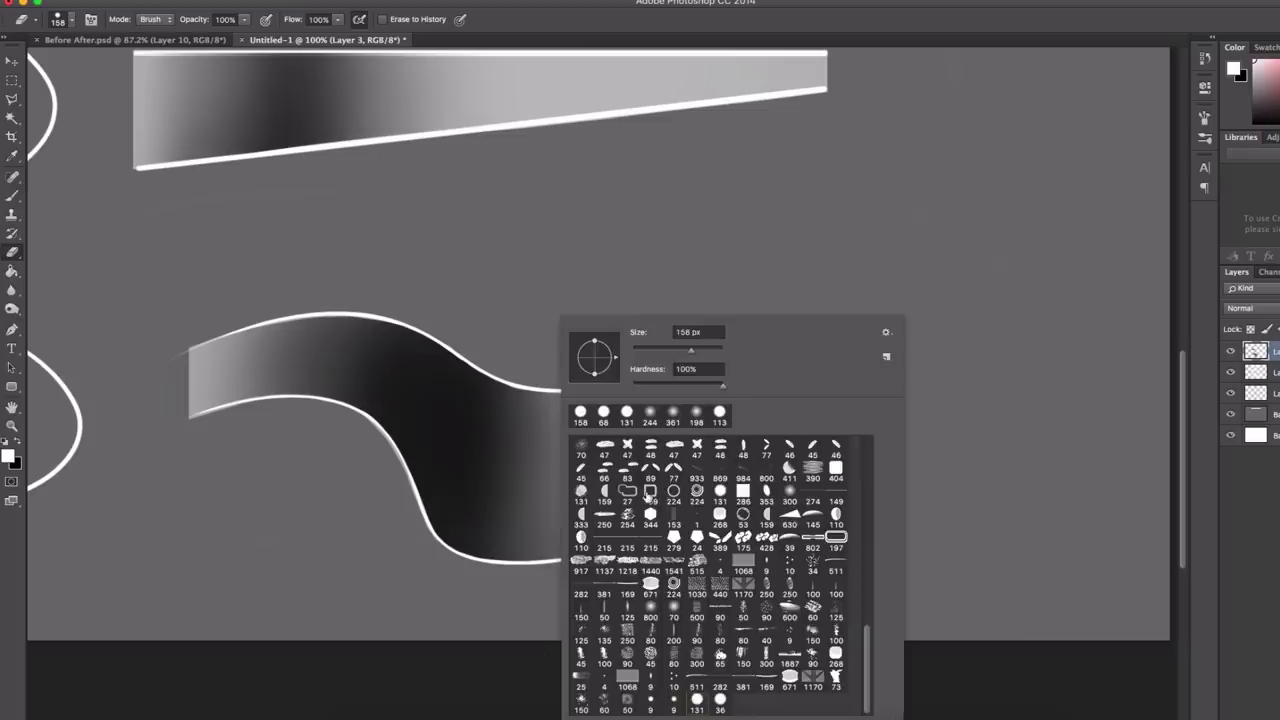
pyautogui.click(697, 354)
pyautogui.moveTo(285, 289); pyautogui.dragTo(278, 375)
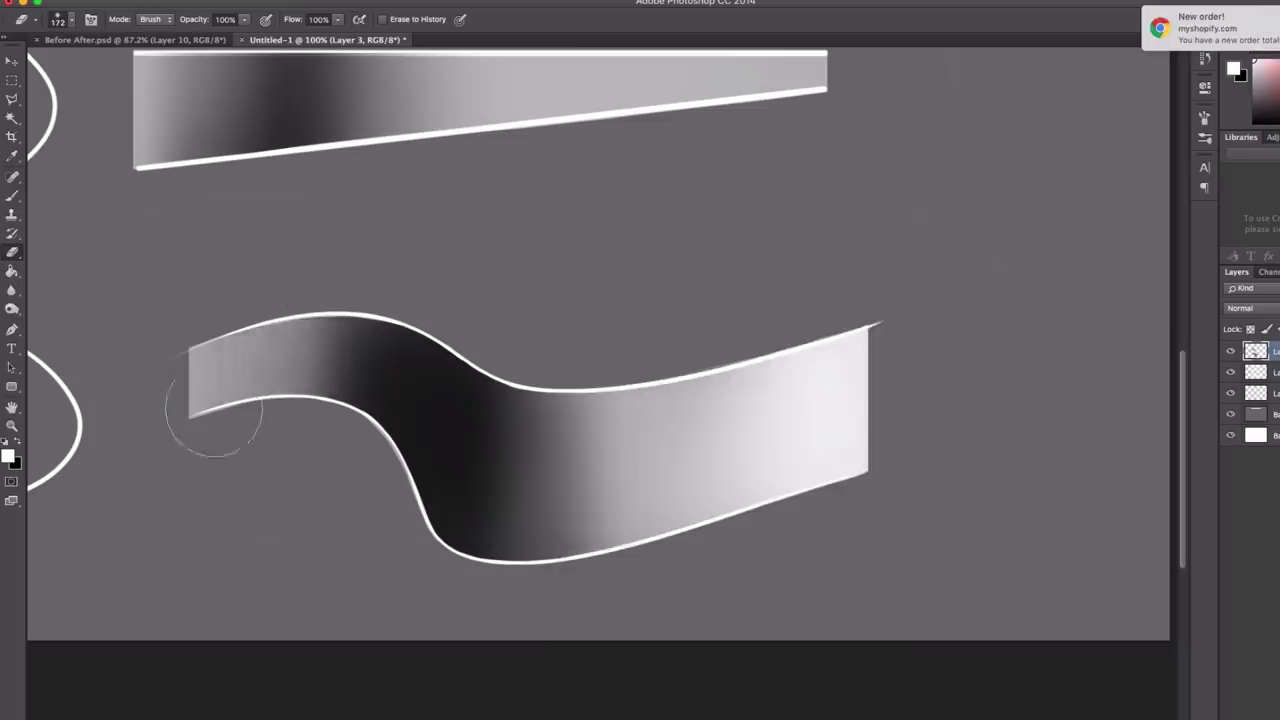
pyautogui.moveTo(235, 297); pyautogui.dragTo(232, 375)
pyautogui.press('[')
pyautogui.press('[')
pyautogui.moveTo(520, 354); pyautogui.dragTo(511, 585)
pyautogui.moveTo(563, 383); pyautogui.dragTo(553, 630)
pyautogui.moveTo(546, 417); pyautogui.dragTo(688, 417)
pyautogui.moveTo(456, 323); pyautogui.dragTo(405, 501)
pyautogui.moveTo(329, 323); pyautogui.dragTo(295, 485)
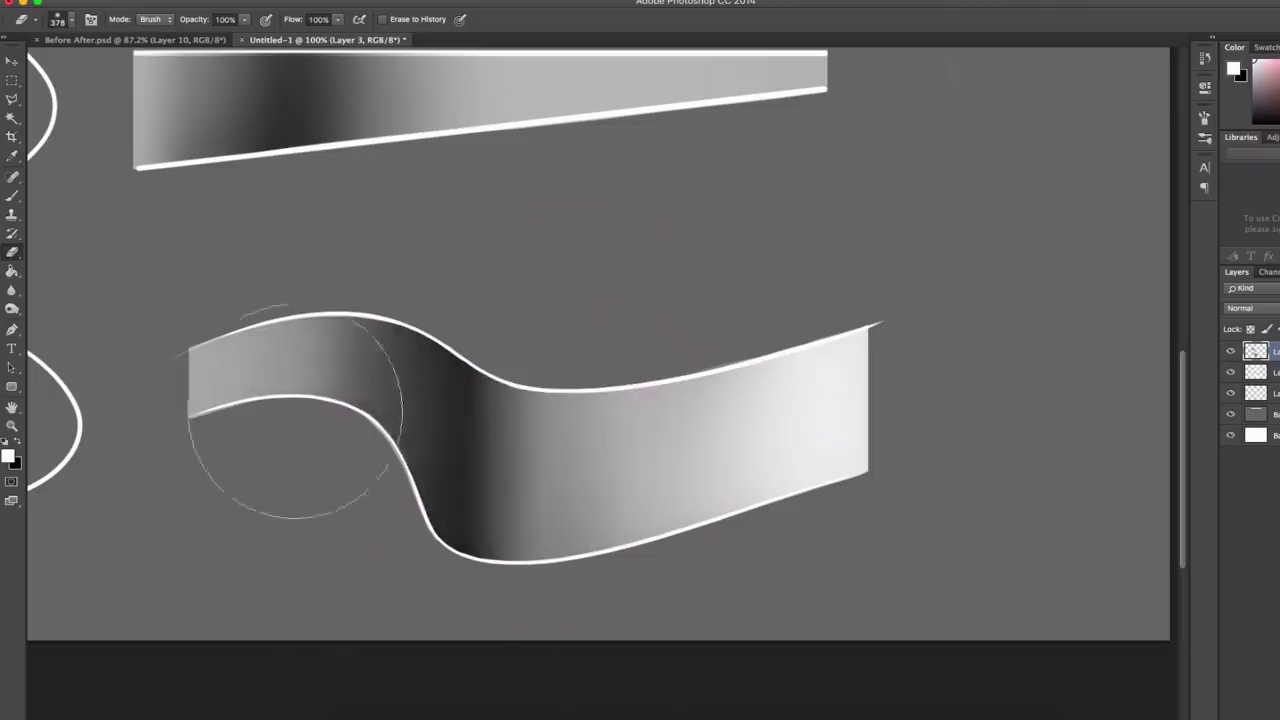
pyautogui.press('super+minus')
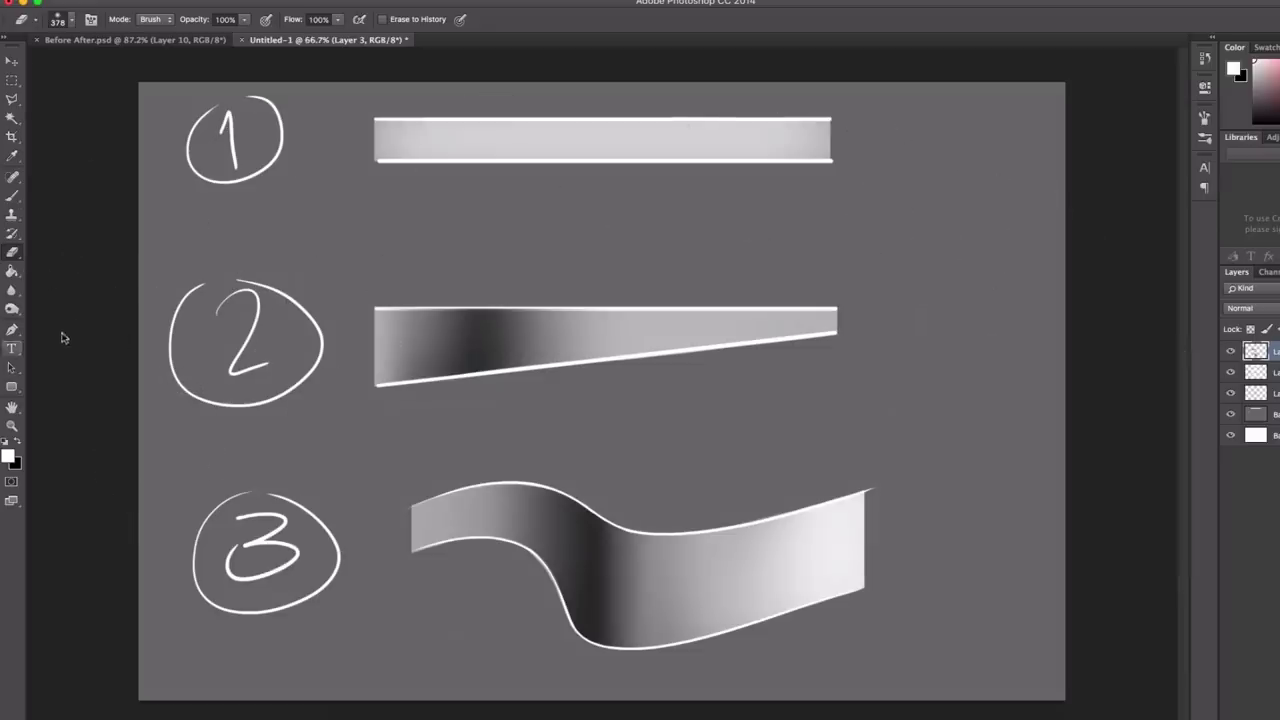
# Add the text "Which is the more dynamic or "emotional" form?" at 73 pt between forms 1 and 2.
pyautogui.press('t')
pyautogui.moveTo(307, 183); pyautogui.dragTo(937, 295)
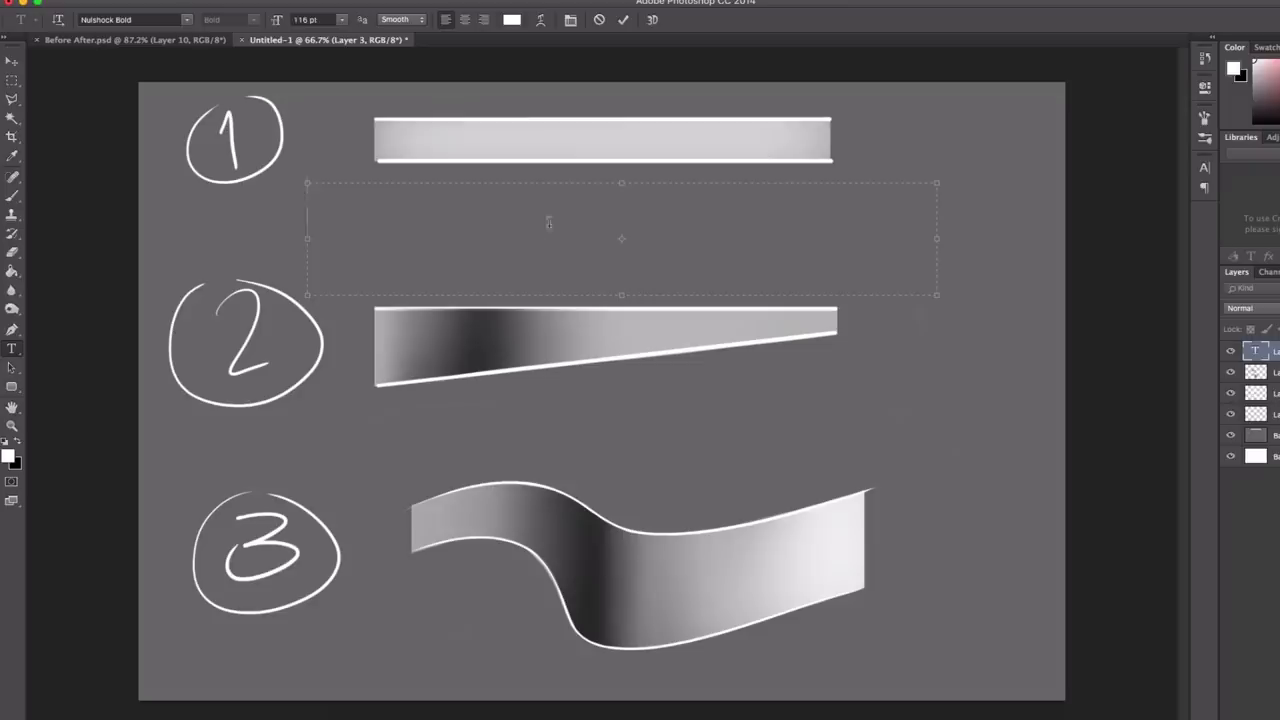
pyautogui.write('WHICH IS THE MORE')
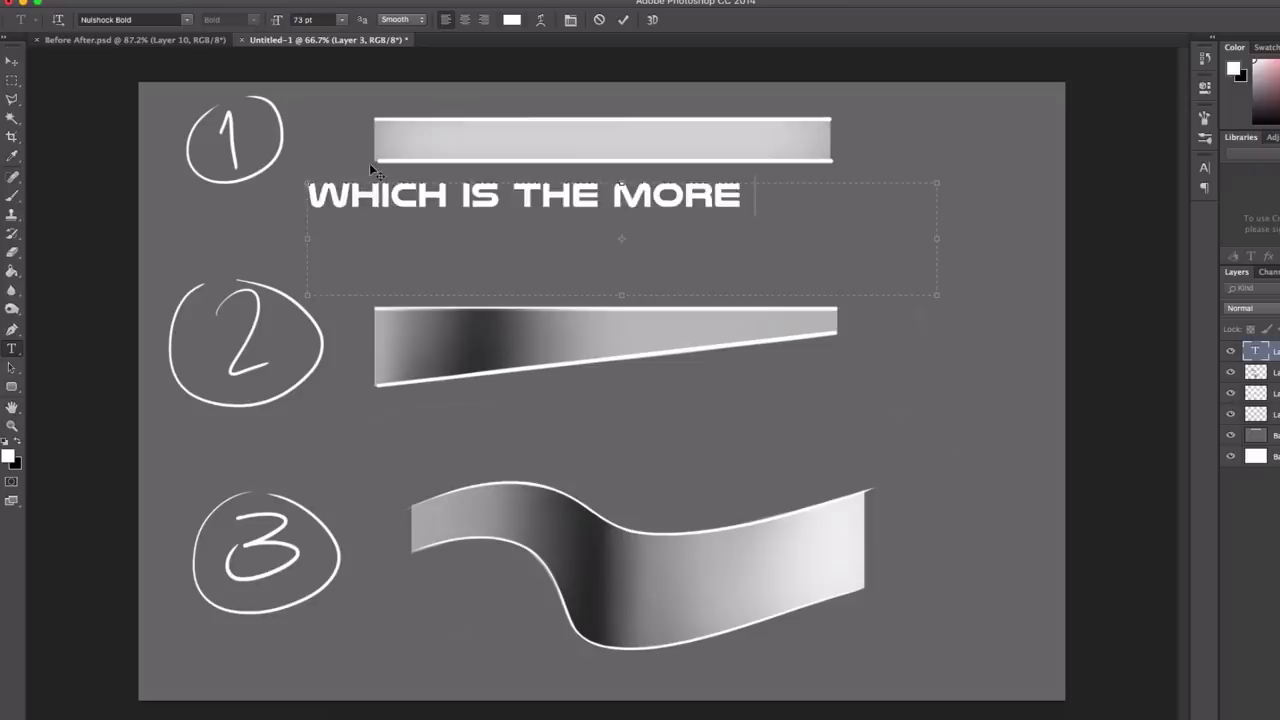
pyautogui.write(' DYNAMIC OR "EMO')
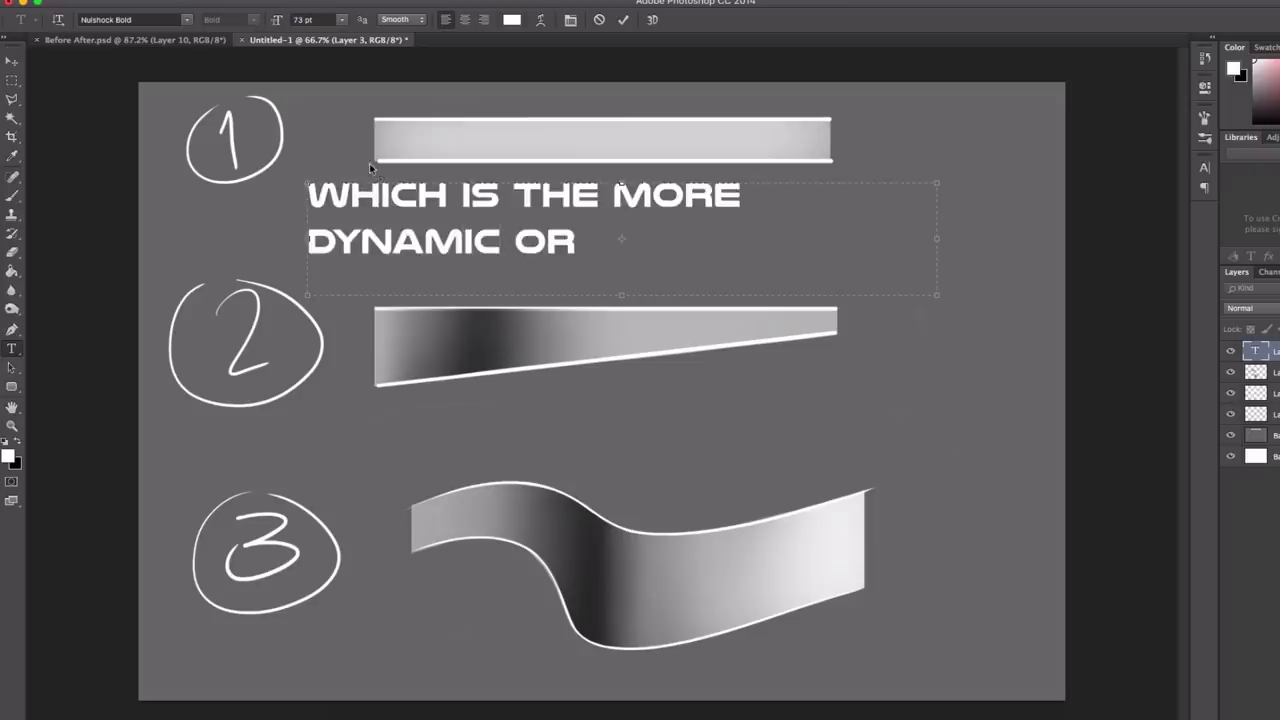
pyautogui.write('TIONAL" FORM?')
pyautogui.hotkey('ctrl', 'Return')
# Move the question text to line up with the start of the forms and recolour it near-black.
pyautogui.moveTo(440, 208); pyautogui.dragTo(505, 208)
pyautogui.click(12, 196)
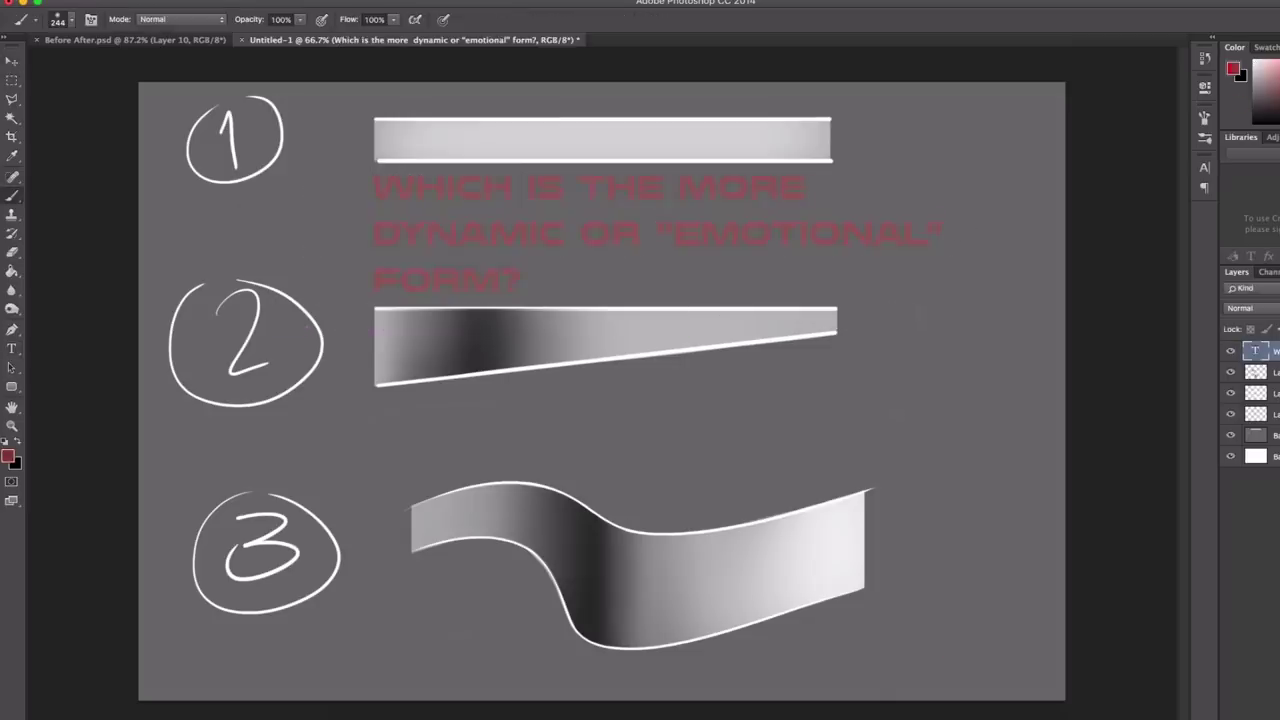
pyautogui.doubleClick(1255, 350)
pyautogui.click(502, 20)
pyautogui.click(910, 380)
pyautogui.click(1237, 224)
pyautogui.click(12, 61)
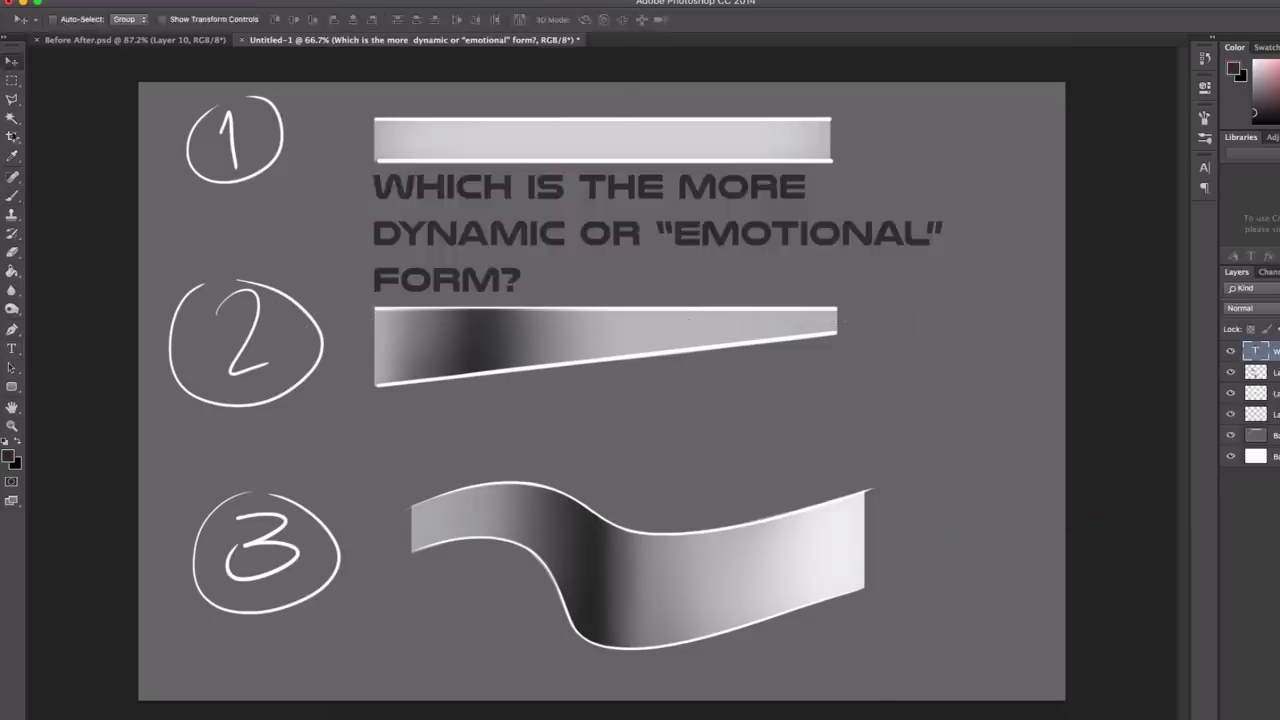
# In GT500.psd, circle the fog light surround, bumper edge and lower intake on the car's right side with a 9 px red brush.
pyautogui.click(12, 196)
pyautogui.click(1277, 715)
pyautogui.rightClick(995, 630)
pyautogui.click(993, 622)
pyautogui.press('Return')
pyautogui.moveTo(320, 258); pyautogui.dragTo(378, 471)
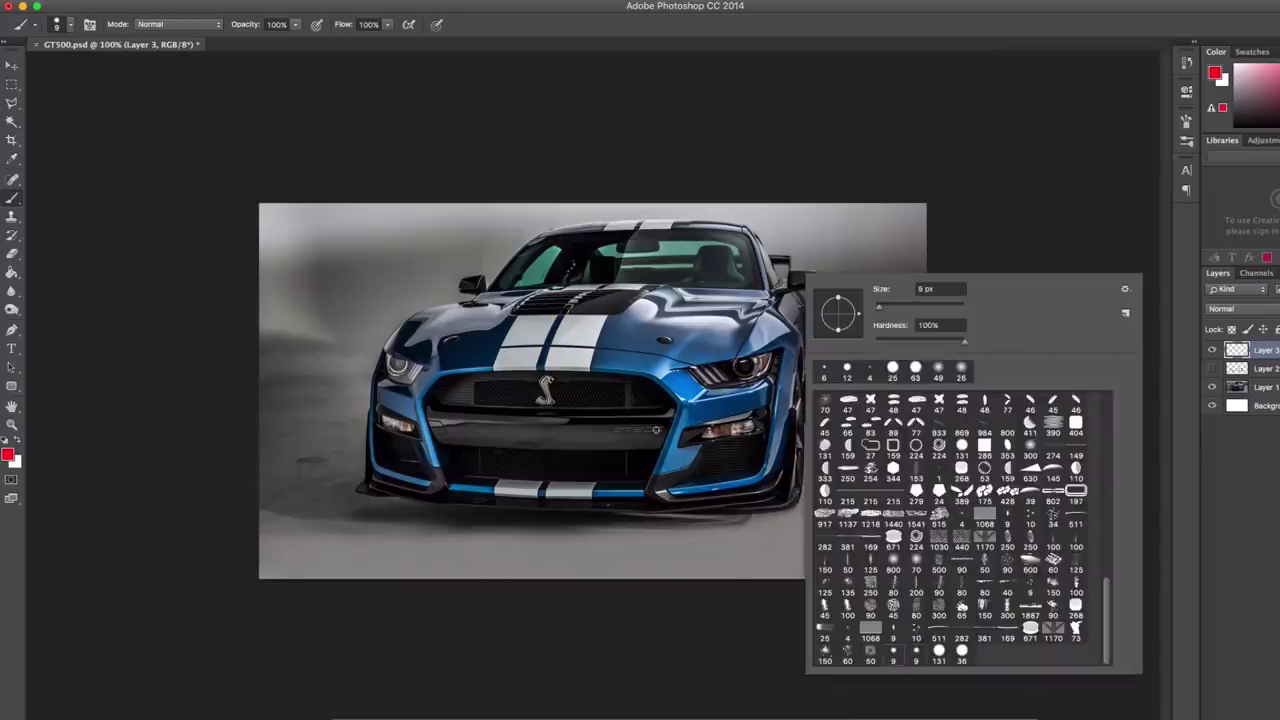
pyautogui.moveTo(652, 441); pyautogui.dragTo(700, 418)
pyautogui.moveTo(758, 378); pyautogui.dragTo(769, 384)
pyautogui.moveTo(779, 436); pyautogui.dragTo(777, 446)
# Mark the upper and lower grille with short slanted red lines, undoing and redrawing strokes as needed.
pyautogui.moveTo(483, 456); pyautogui.dragTo(512, 469)
pyautogui.moveTo(590, 476); pyautogui.dragTo(604, 460)
pyautogui.moveTo(472, 404); pyautogui.dragTo(480, 380)
pyautogui.moveTo(618, 410); pyautogui.dragTo(628, 382)
pyautogui.press('super+alt+z')
pyautogui.press('super+alt+z')
pyautogui.press('super+alt+z')
pyautogui.press('super+alt+z')
pyautogui.moveTo(510, 376); pyautogui.dragTo(472, 474)
pyautogui.moveTo(587, 378); pyautogui.dragTo(601, 411)
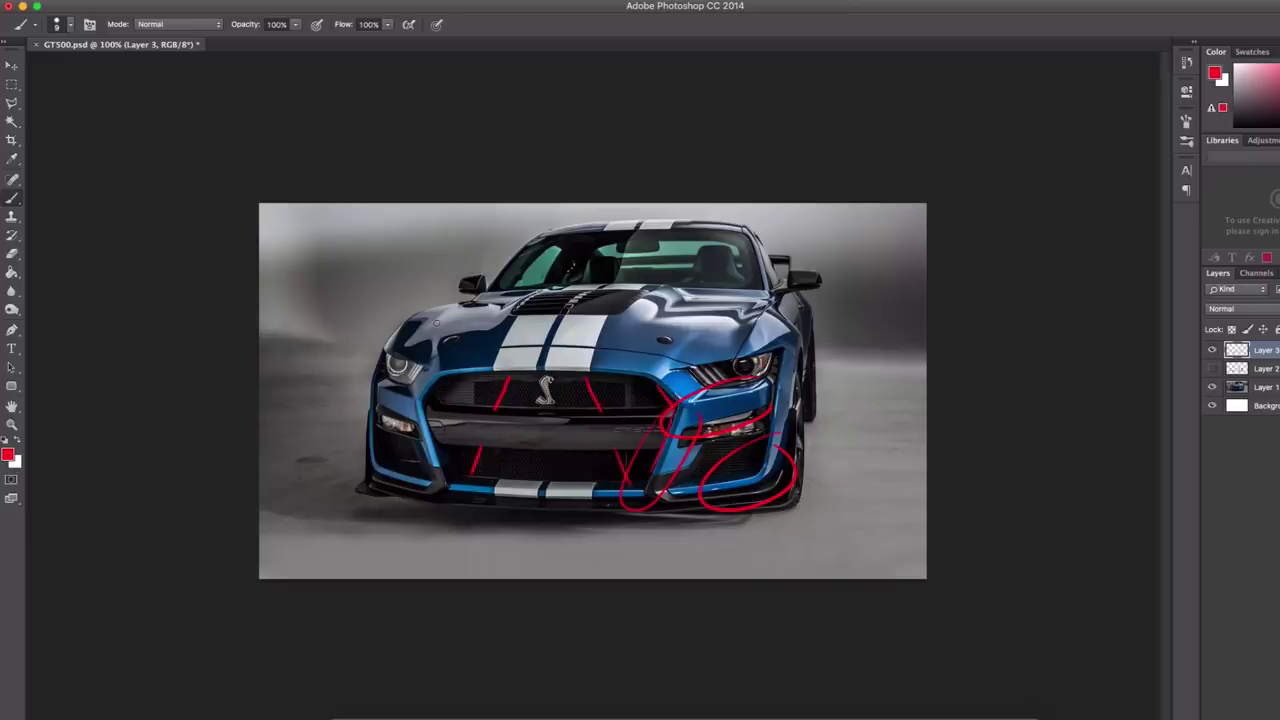
# Undo all the red annotation strokes on the car's front end.
pyautogui.press('super+alt+z')
pyautogui.press('super+alt+z')
pyautogui.press('super+alt+z')
pyautogui.press('super+alt+z')
pyautogui.press('super+alt+z')
pyautogui.press('super+alt+z')
pyautogui.press('super+alt+z')
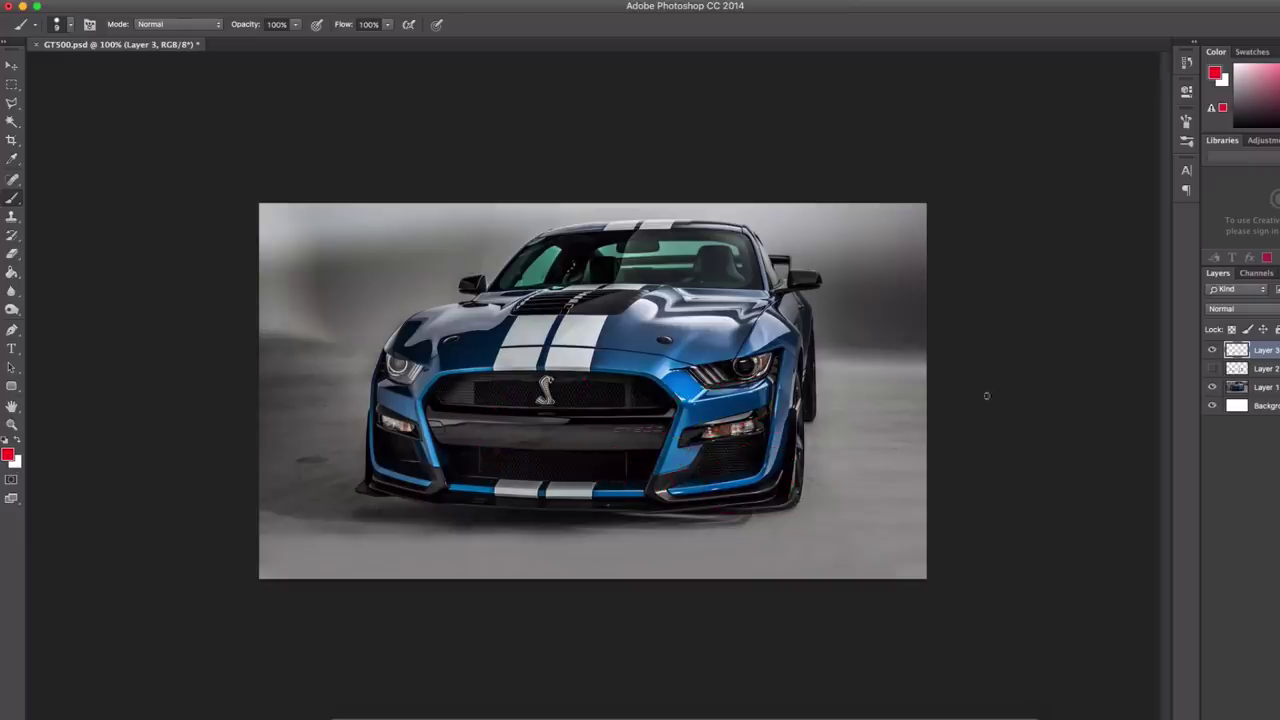
# Sample the blue body colours on the front bumper and paint them around the lower corner of the right side intake.
pyautogui.rightClick(562, 390)
pyautogui.press('Escape')
pyautogui.keyDown('super'); pyautogui.click(717, 404); pyautogui.keyUp('super')
pyautogui.keyDown('alt'); pyautogui.click(755, 527); pyautogui.keyUp('alt')
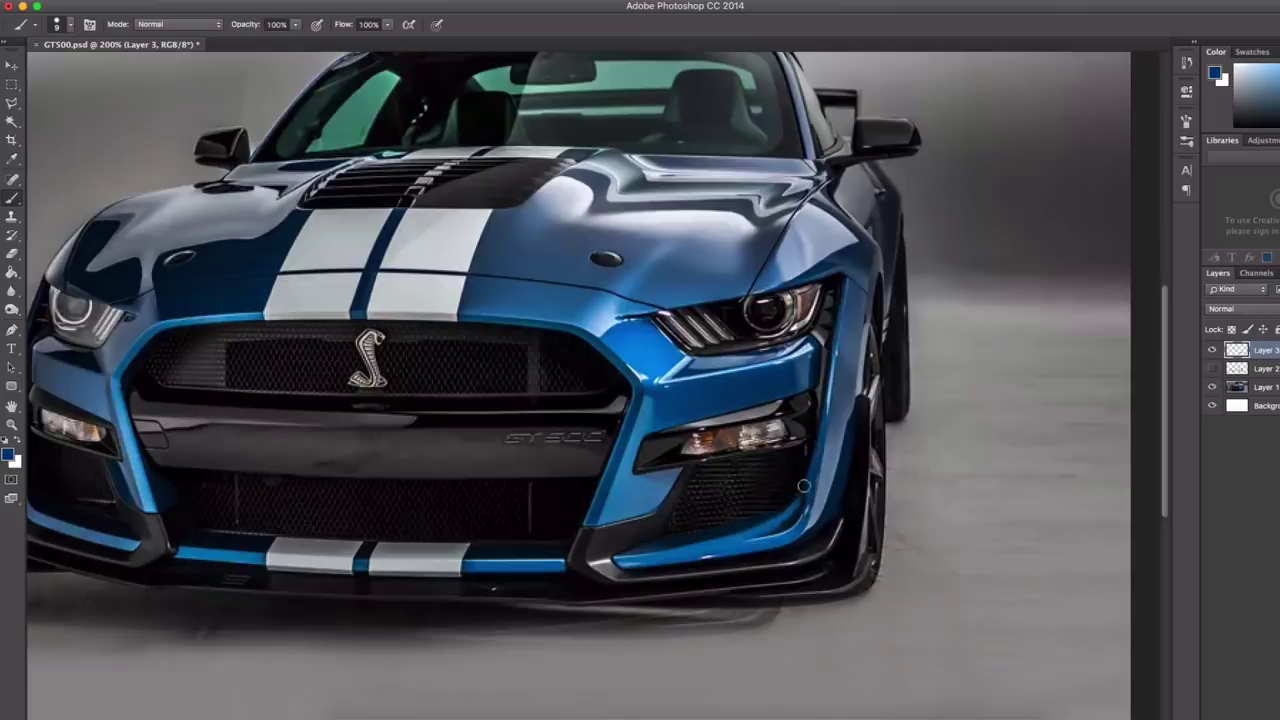
pyautogui.moveTo(779, 531); pyautogui.dragTo(748, 538)
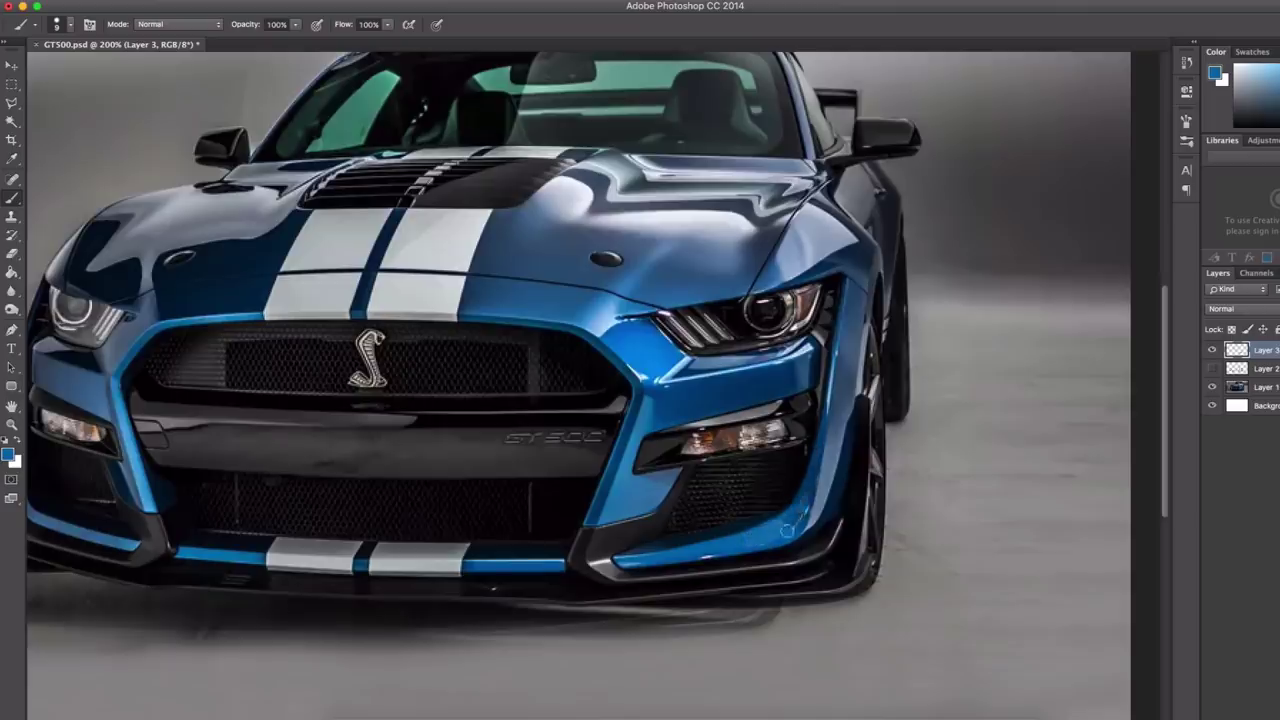
pyautogui.scroll(1, 789, 516)
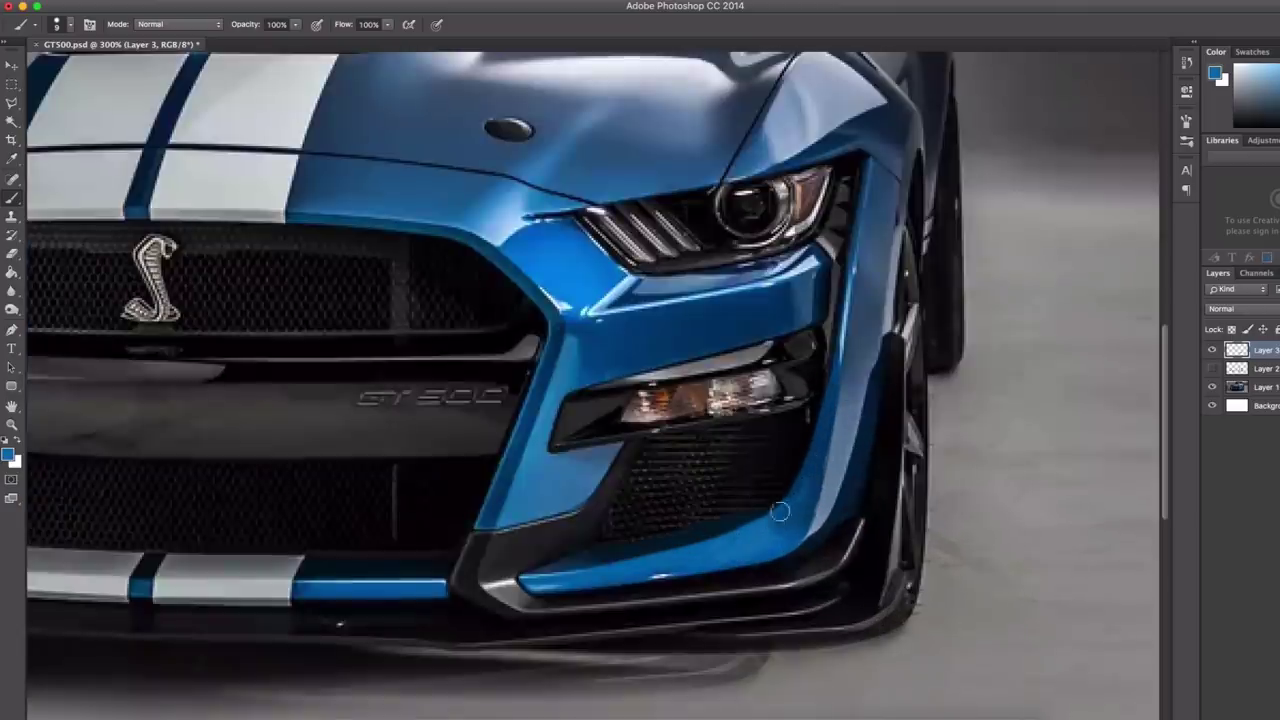
pyautogui.keyDown('alt'); pyautogui.click(746, 538); pyautogui.keyUp('alt')
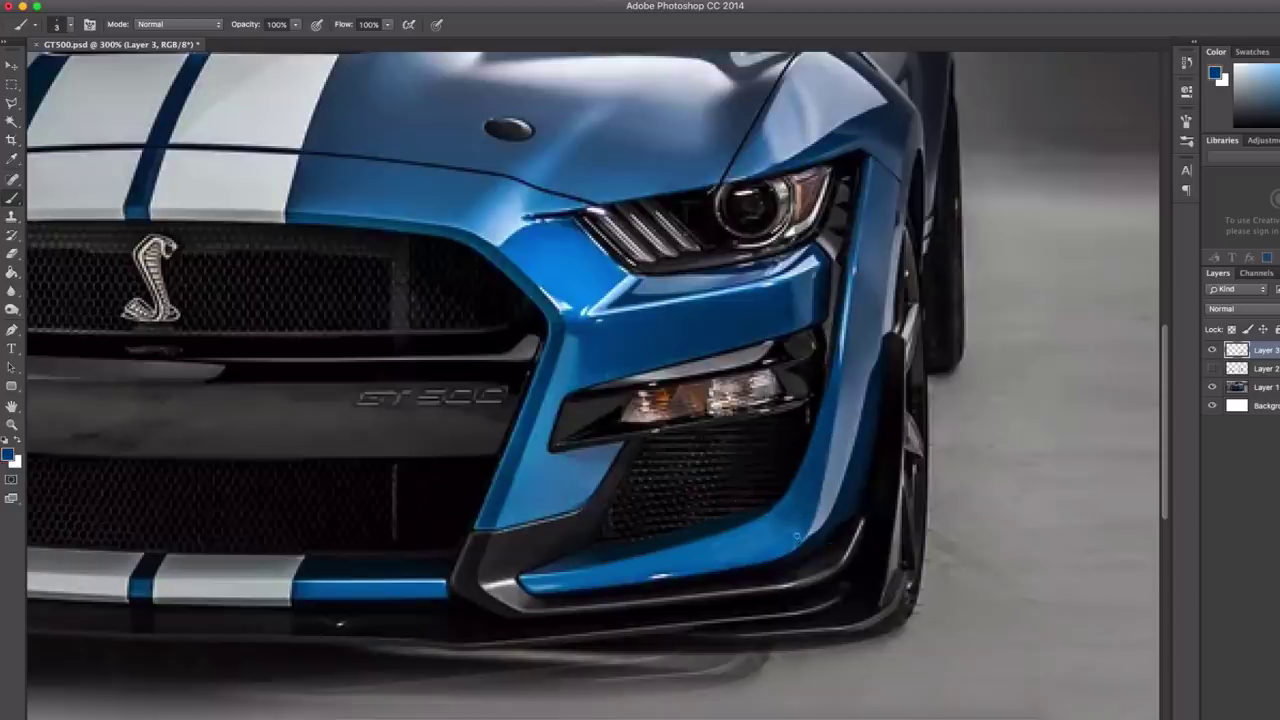
pyautogui.keyDown('alt'); pyautogui.click(835, 499); pyautogui.keyUp('alt')
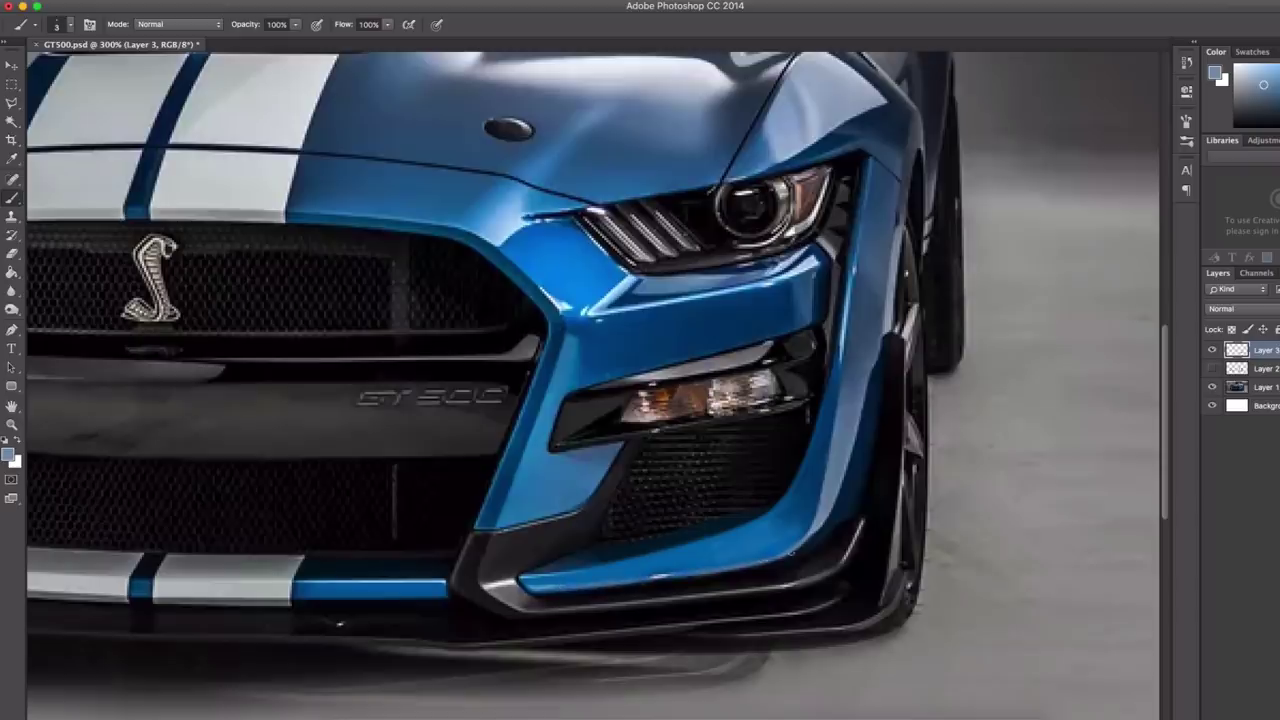
# Resample the bumper's blue and paint it along the lower edge of the right side intake with a 9 px brush.
pyautogui.press('d')
pyautogui.keyDown('alt'); pyautogui.click(765, 528); pyautogui.keyUp('alt')
pyautogui.scroll(-2, 754, 534)
pyautogui.scroll(2, 768, 495)
pyautogui.rightClick(728, 372)
pyautogui.moveTo(804, 349); pyautogui.dragTo(809, 349)
pyautogui.moveTo(720, 431); pyautogui.dragTo(738, 375)
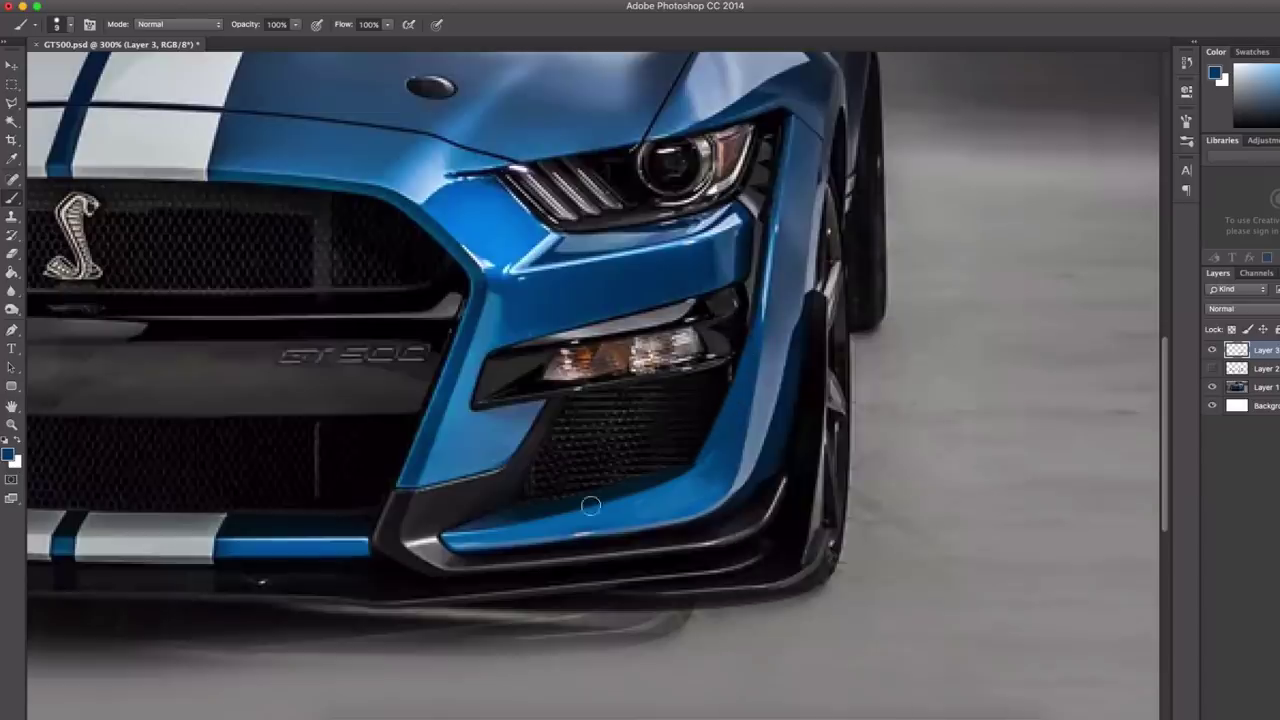
pyautogui.moveTo(640, 497); pyautogui.dragTo(677, 475)
# Sample a dark tone at the right side intake and refine the intake's lower edge with a 2 px brush.
pyautogui.press('d')
pyautogui.press('[')
pyautogui.press('[')
pyautogui.press('[')
pyautogui.keyDown('alt'); pyautogui.click(549, 497); pyautogui.keyUp('alt')
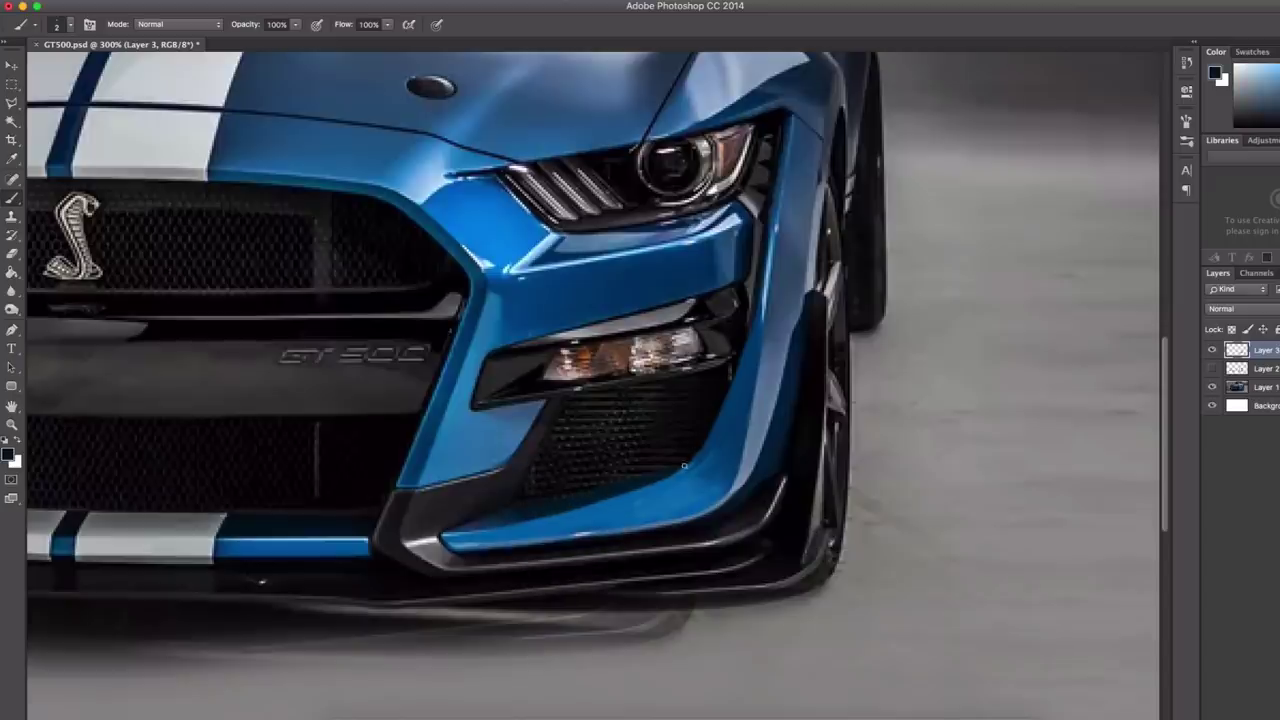
# Sample the blues beside the right side intake and paint its outer edge, adding a fine pale highlight with a 2 px brush.
pyautogui.press(']')
pyautogui.press(']')
pyautogui.press(']')
pyautogui.keyDown('alt'); pyautogui.click(737, 421); pyautogui.keyUp('alt')
pyautogui.press('[')
pyautogui.keyDown('alt'); pyautogui.click(686, 470); pyautogui.keyUp('alt')
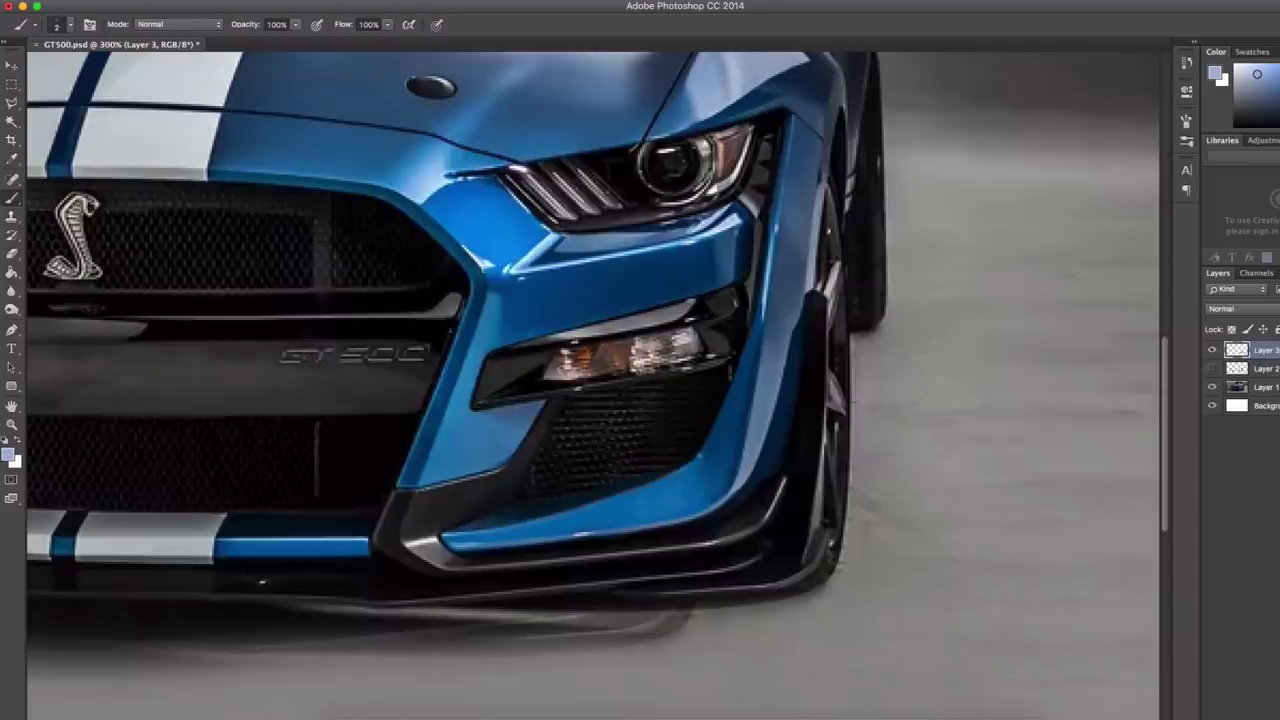
pyautogui.keyDown('alt'); pyautogui.click(768, 400); pyautogui.keyUp('alt')
# Sample the body blues around the left side intake and paint along its outer and lower edge with a 6 px brush.
pyautogui.scroll(-2, 843, 357)
pyautogui.scroll(2, 689, 457)
pyautogui.scroll(-1, 365, 444)
pyautogui.moveTo(365, 444); pyautogui.dragTo(721, 420)
pyautogui.keyDown('alt'); pyautogui.click(306, 410); pyautogui.keyUp('alt')
pyautogui.press(']')
pyautogui.press(']')
pyautogui.press(']')
pyautogui.press(']')
pyautogui.moveTo(302, 355)
pyautogui.mouseDown()
pyautogui.moveTo(316, 432)
pyautogui.moveTo(374, 477)
pyautogui.moveTo(341, 476)
pyautogui.moveTo(391, 481)
pyautogui.moveTo(332, 453)
pyautogui.moveTo(302, 401)
pyautogui.mouseUp()
pyautogui.keyDown('alt'); pyautogui.click(318, 437); pyautogui.keyUp('alt')
pyautogui.keyDown('alt'); pyautogui.click(313, 418); pyautogui.keyUp('alt')
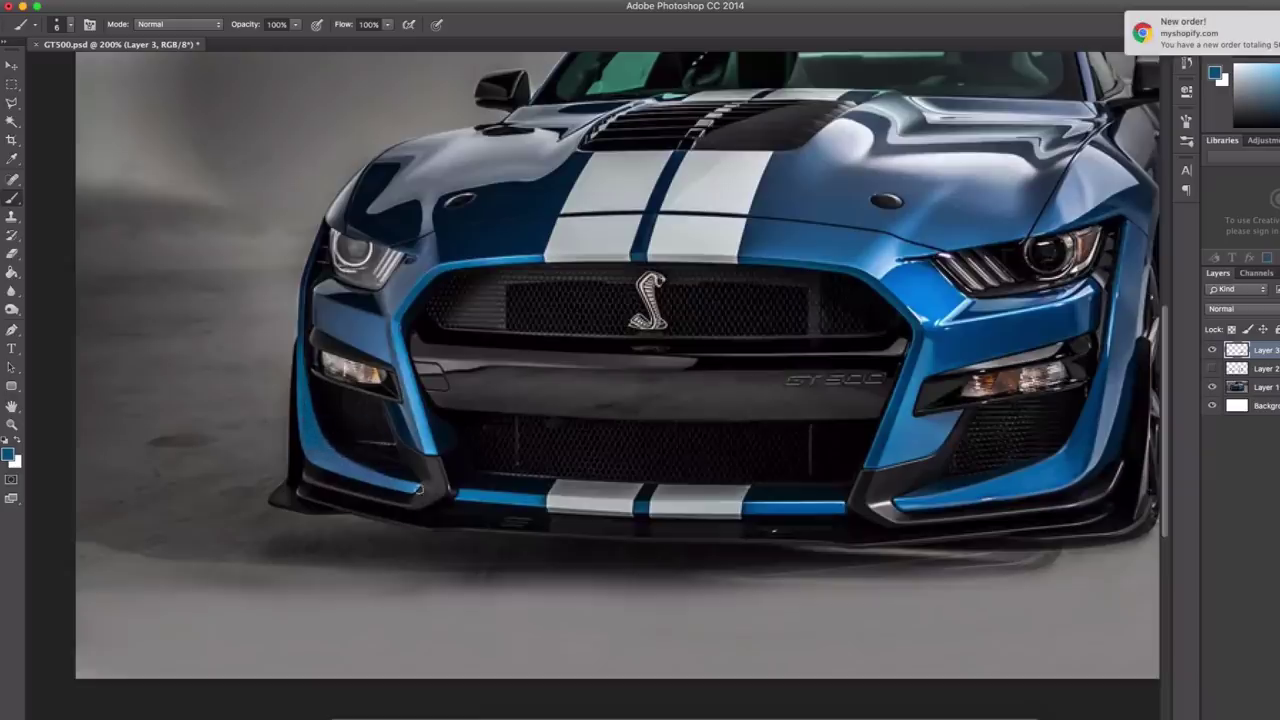
# Sample a light grey and add fine highlights along the left side intake's edge with a 2 px brush.
pyautogui.press('[')
pyautogui.press('[')
pyautogui.press('[')
pyautogui.press('[')
pyautogui.keyDown('alt'); pyautogui.click(455, 444); pyautogui.keyUp('alt')
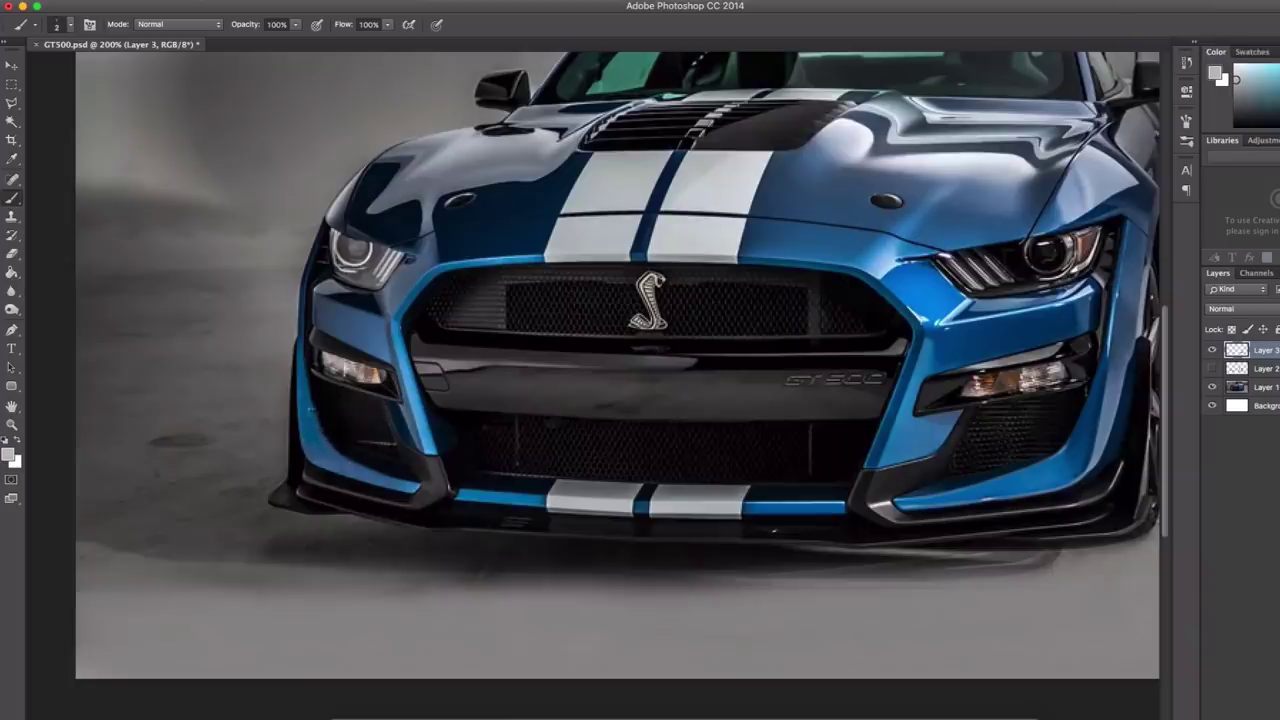
pyautogui.scroll(2, 326, 432)
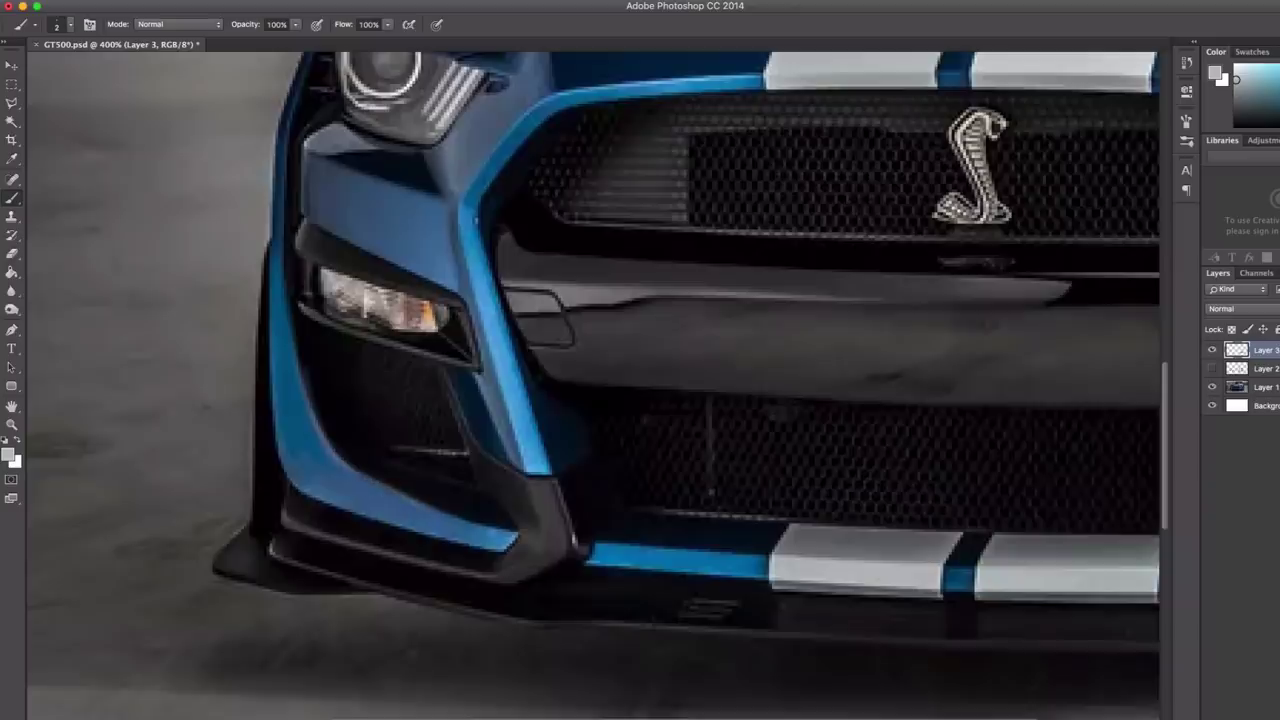
pyautogui.press('d')
# Compare the front bumper with and without the Layer 3 paintwork.
pyautogui.scroll(-3, 369, 408)
pyautogui.click(1212, 351)
pyautogui.click(1212, 351)
# Sample a dark blue and set up a 20 px brush for shading the bumper above the right fog lamp.
pyautogui.scroll(1, 742, 402)
pyautogui.keyDown('alt'); pyautogui.click(686, 326); pyautogui.keyUp('alt')
pyautogui.moveTo(775, 390); pyautogui.dragTo(780, 390)
pyautogui.rightClick(763, 392)
pyautogui.click(675, 426)
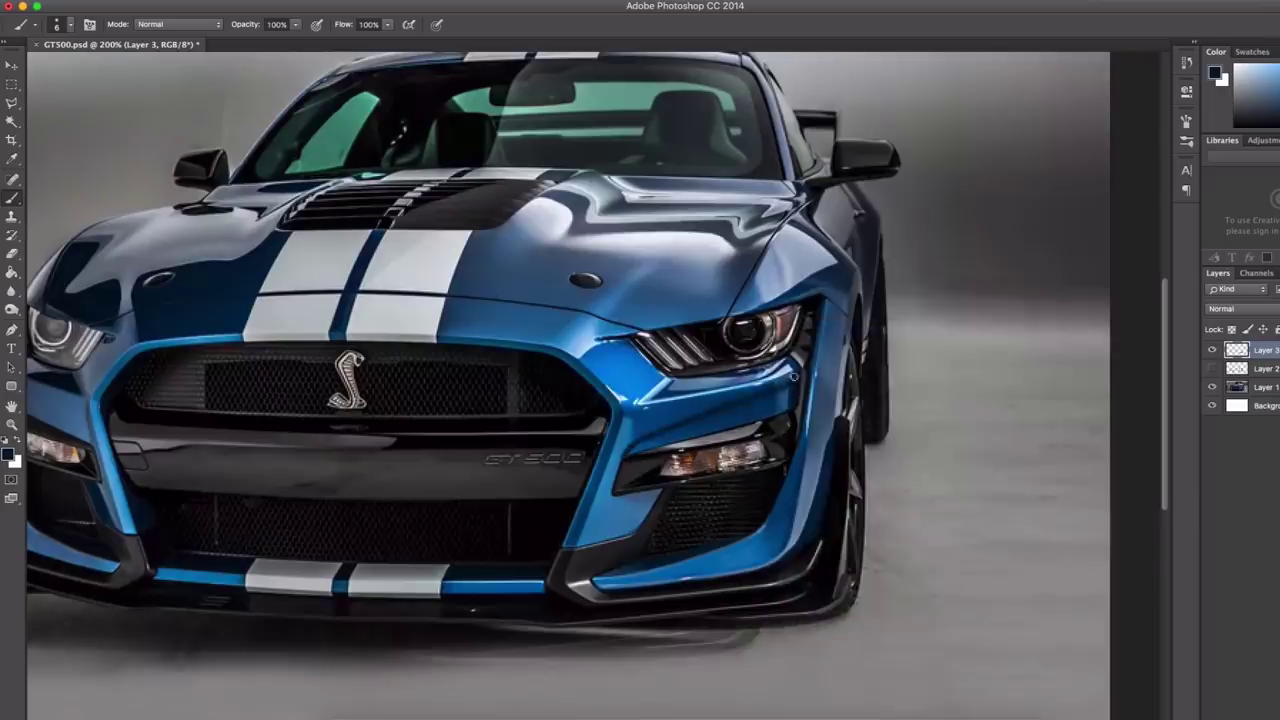
pyautogui.press(']')
pyautogui.press(']')
pyautogui.press(']')
pyautogui.press(']')
pyautogui.press(']')
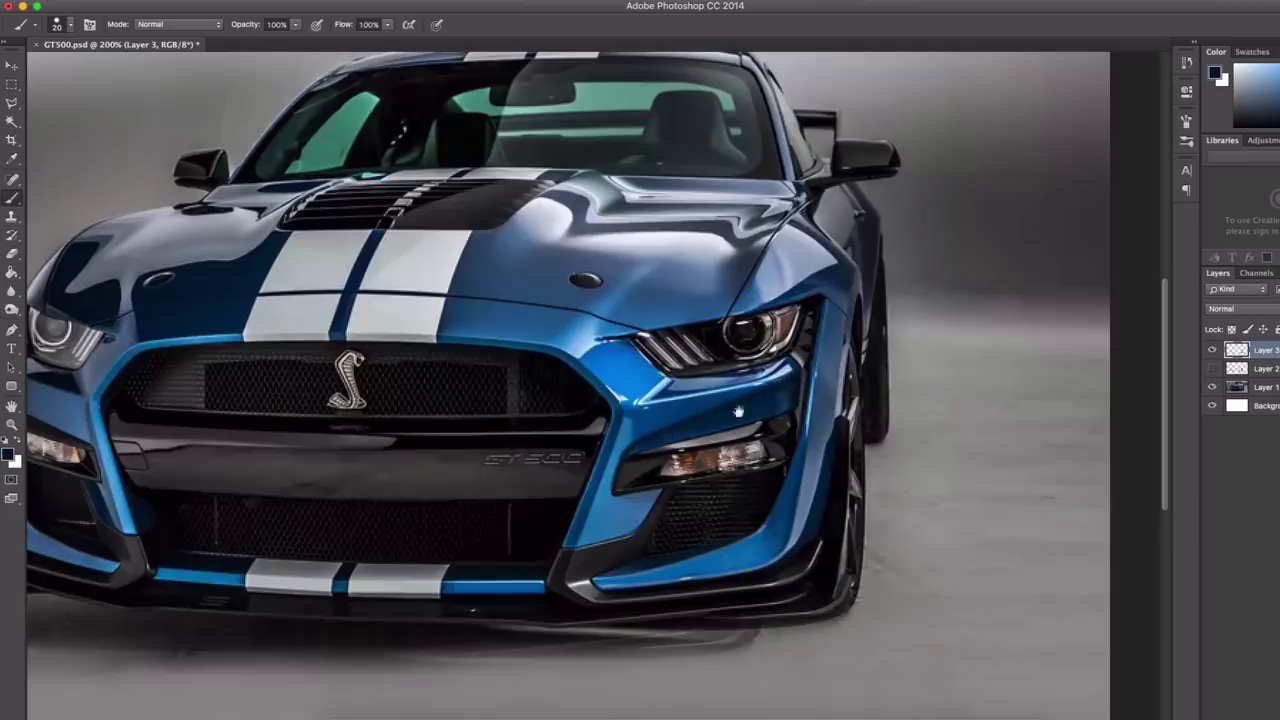
# Paint a dark blue shadow above the right fog lamp with a 5 px brush and refine its edge in a sampled lighter blue.
pyautogui.press('super+equal')
pyautogui.press('[')
pyautogui.press('[')
pyautogui.press('[')
pyautogui.press('[')
pyautogui.press('[')
pyautogui.press('[')
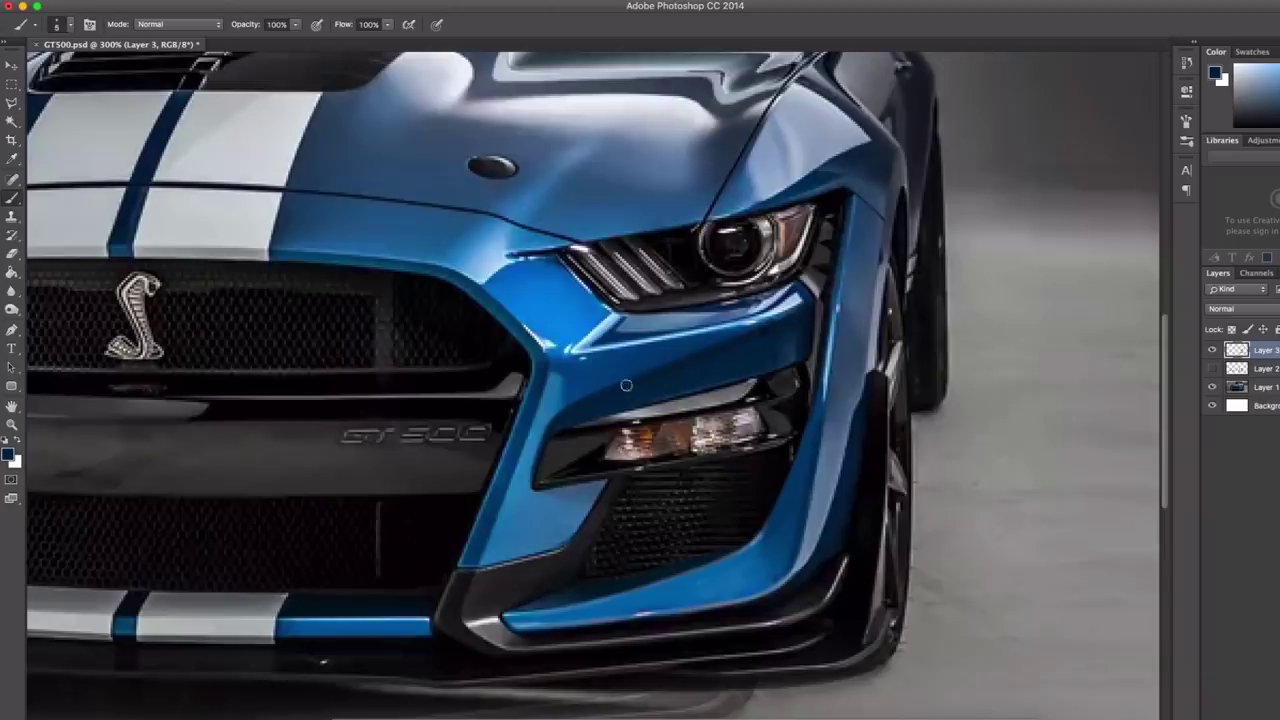
pyautogui.keyDown('alt'); pyautogui.click(621, 350); pyautogui.keyUp('alt')
pyautogui.moveTo(567, 415); pyautogui.dragTo(561, 420)
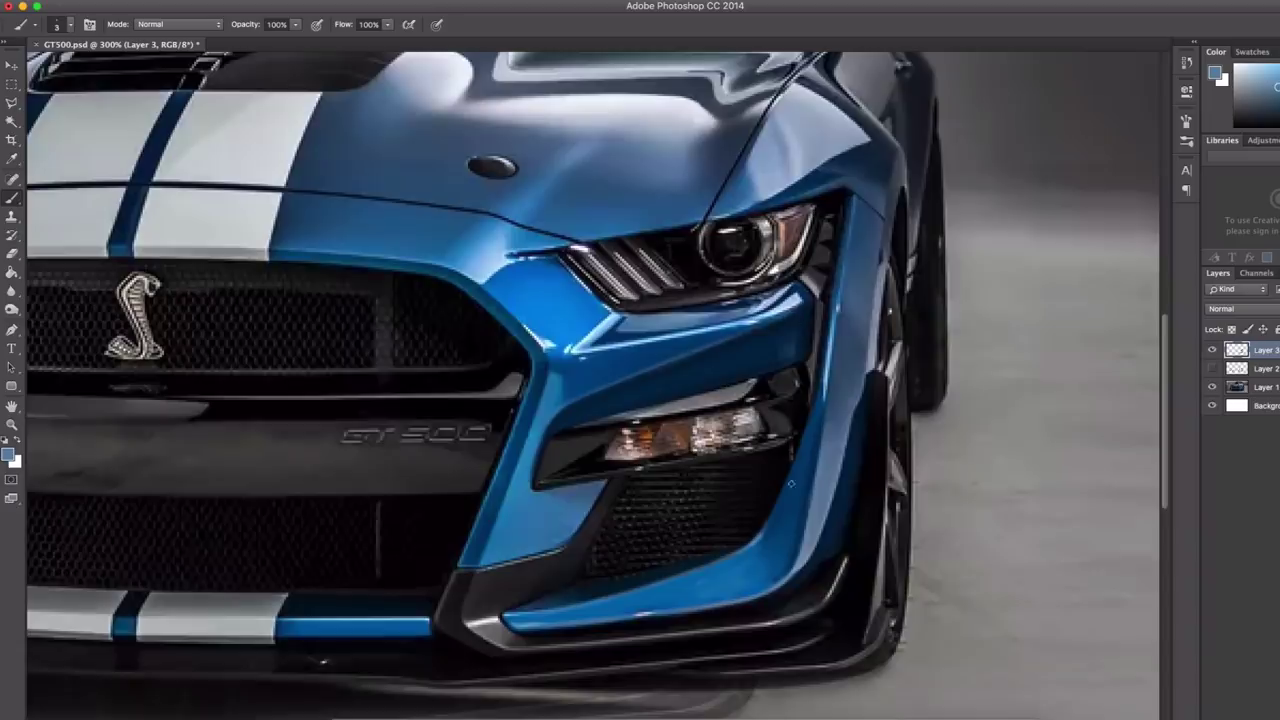
# Sample dark tones and paint a matching shadow on the bumper above the left fog lamp with a 7 px brush.
pyautogui.scroll(-2, 828, 420)
pyautogui.scroll(2, 373, 406)
pyautogui.keyDown('alt'); pyautogui.click(376, 371); pyautogui.keyUp('alt')
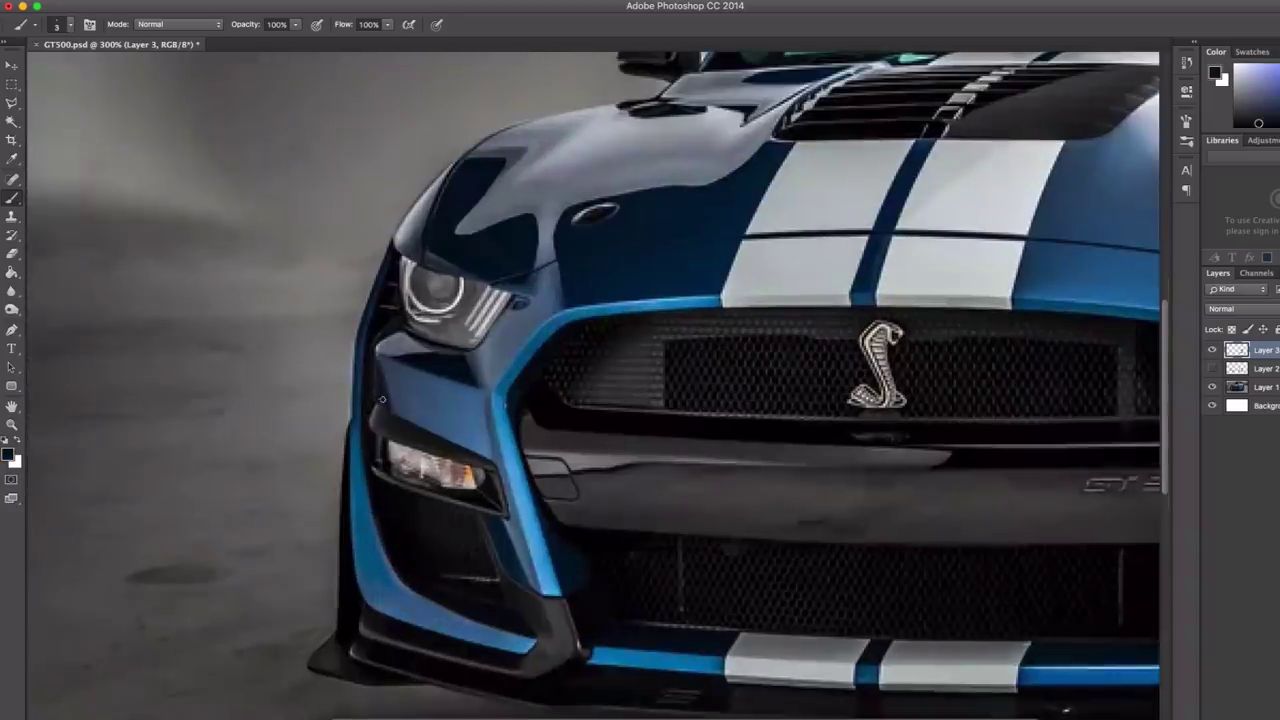
pyautogui.keyDown('alt'); pyautogui.click(380, 404); pyautogui.keyUp('alt')
pyautogui.moveTo(439, 374)
pyautogui.mouseDown()
pyautogui.moveTo(396, 383)
pyautogui.moveTo(397, 362)
pyautogui.moveTo(463, 437)
pyautogui.moveTo(378, 358)
pyautogui.moveTo(489, 457)
pyautogui.mouseUp()
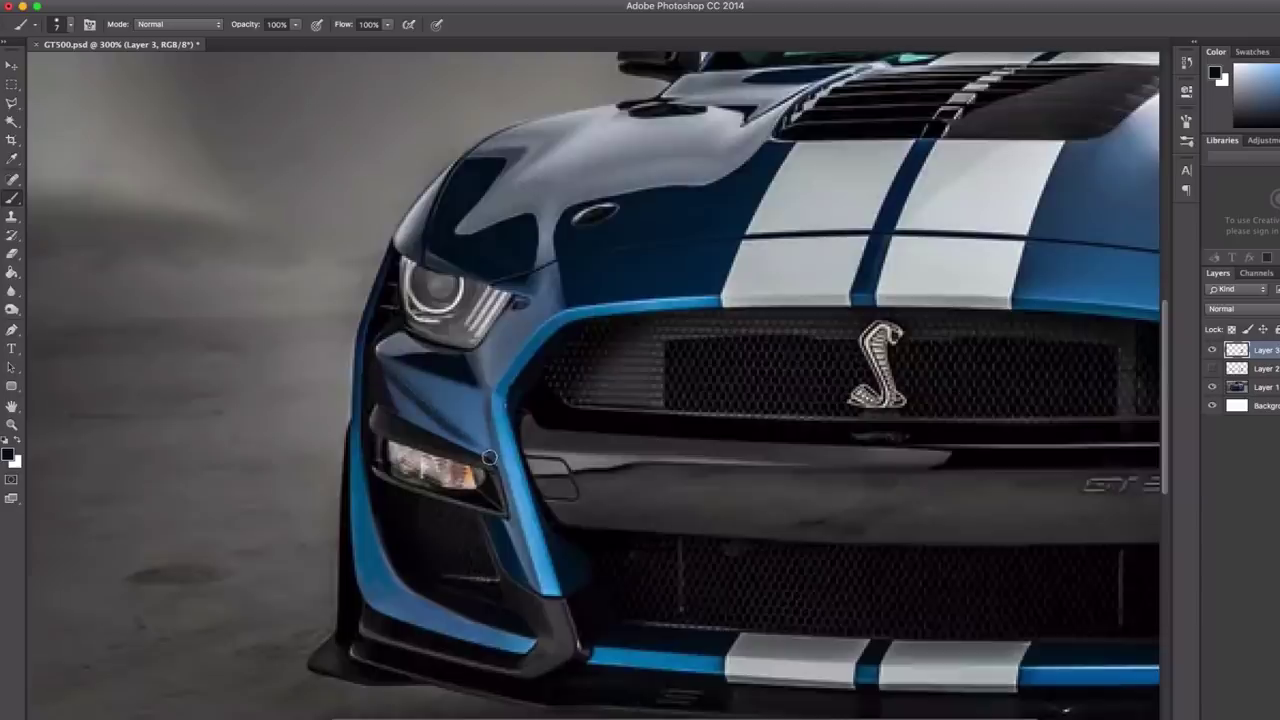
# Sample blue and pale grey tones and refine the edges of the left fog lamp shadow with a 2 px brush.
pyautogui.keyDown('alt'); pyautogui.click(406, 377); pyautogui.keyUp('alt')
pyautogui.keyDown('alt'); pyautogui.click(508, 356); pyautogui.keyUp('alt')
pyautogui.moveTo(513, 381); pyautogui.dragTo(505, 382)
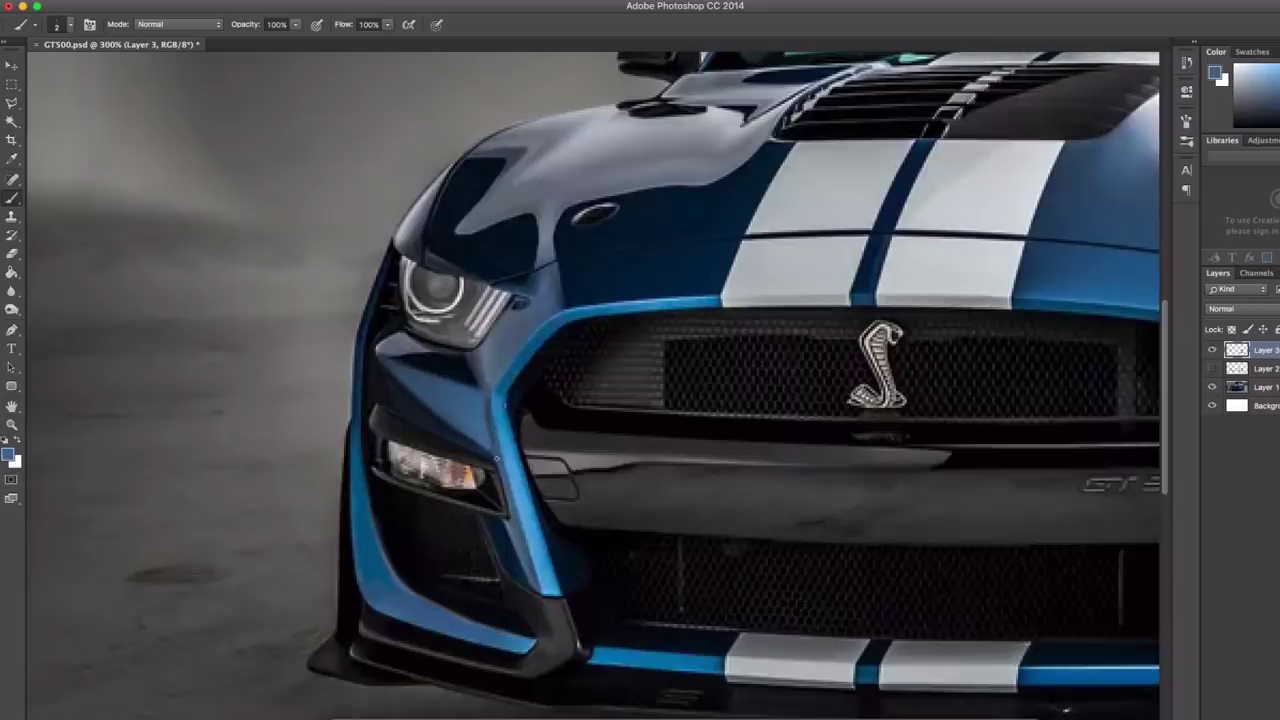
pyautogui.keyDown('alt'); pyautogui.click(790, 286); pyautogui.keyUp('alt')
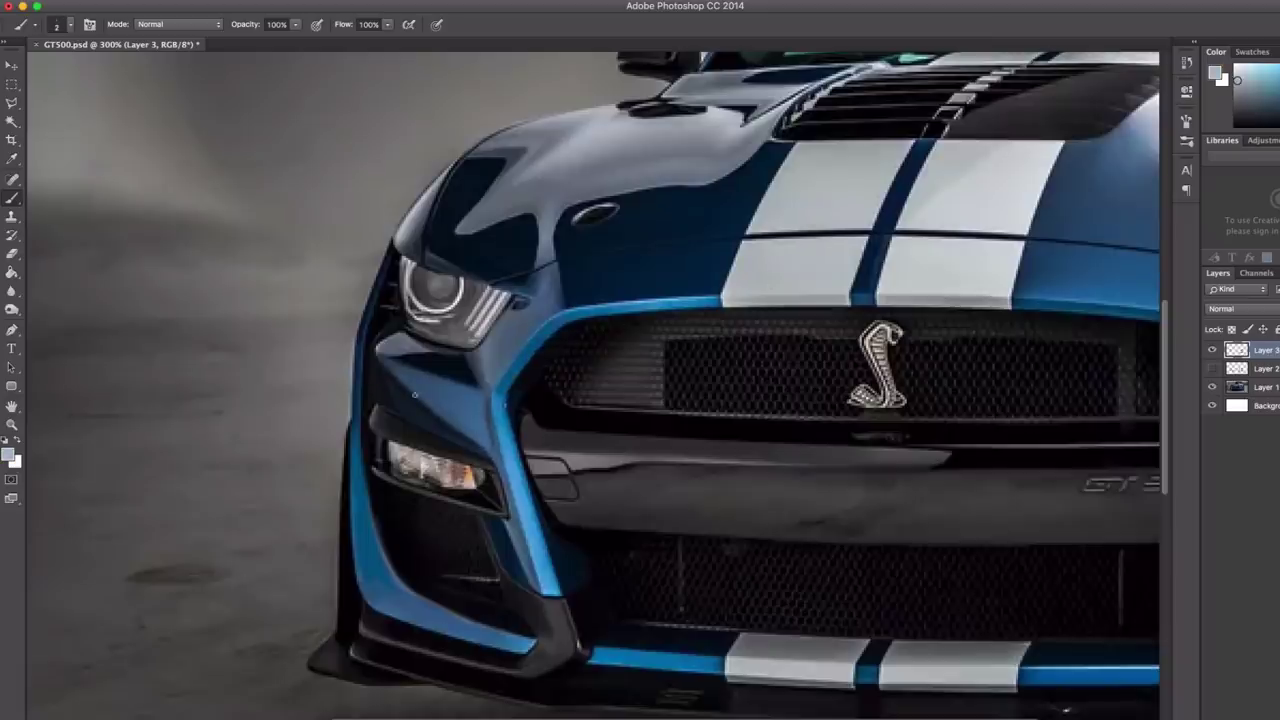
# Create a new layer and paint light blue strokes down the grille surround's left side with a 9 px brush.
pyautogui.press('super+minus')
pyautogui.press('super+minus')
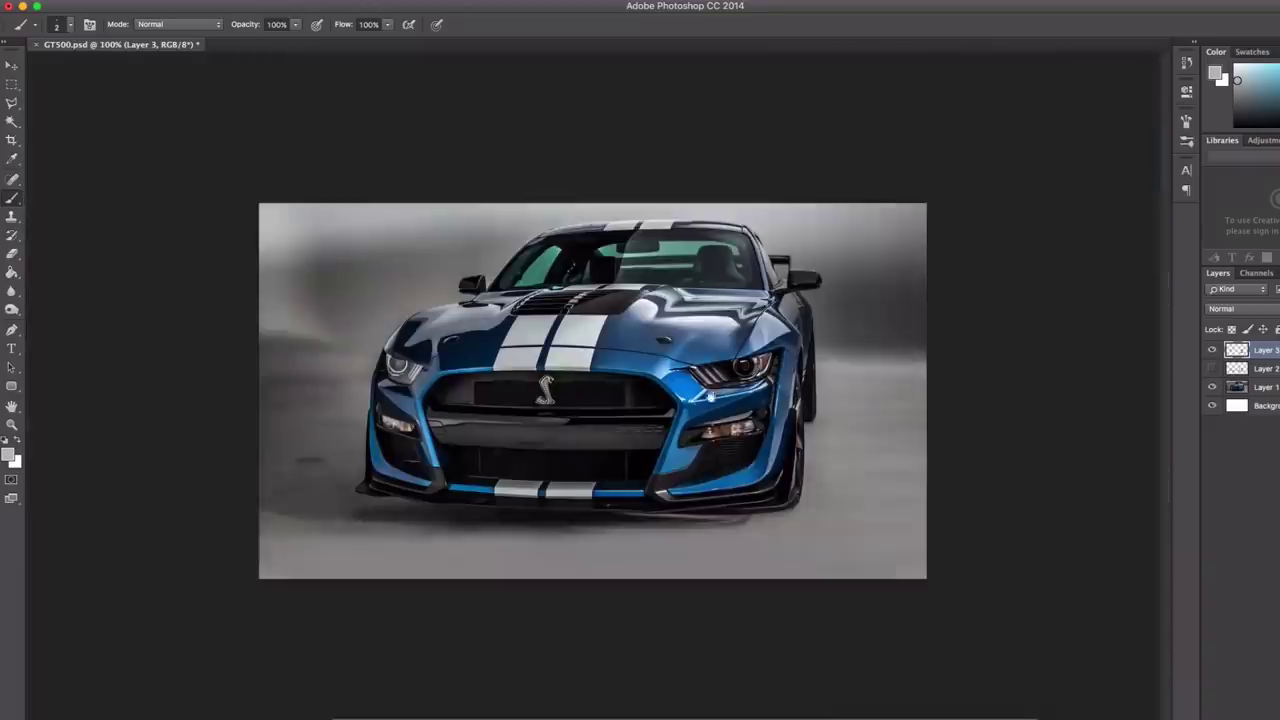
pyautogui.press('super+plus')
pyautogui.press('alt+shift+super+n')
pyautogui.keyDown('alt'); pyautogui.click(336, 413); pyautogui.keyUp('alt')
pyautogui.moveTo(348, 403)
pyautogui.mouseDown()
pyautogui.moveTo(372, 403)
pyautogui.moveTo(350, 434)
pyautogui.moveTo(372, 482)
pyautogui.moveTo(365, 471)
pyautogui.mouseUp()
pyautogui.rightClick(370, 402)
pyautogui.click(495, 700)
pyautogui.click(336, 385)
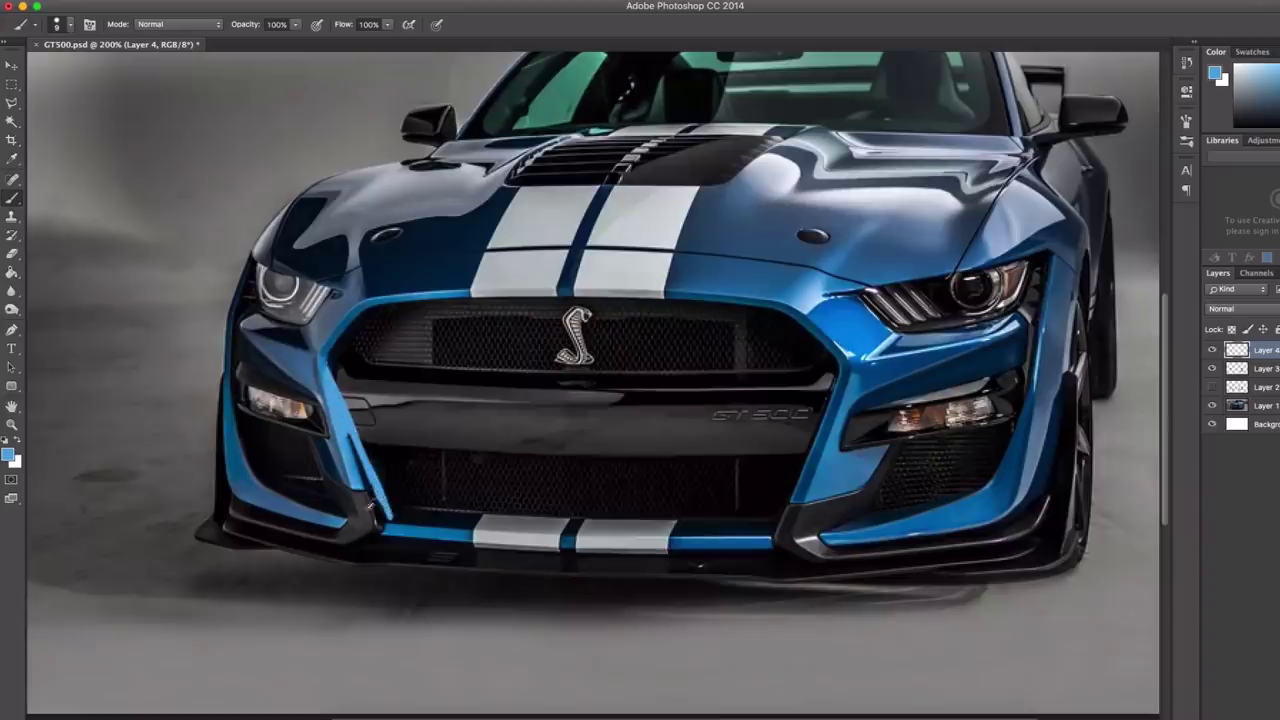
# Paint the lower left grille corner in sampled black and widen the blue band beside it, trimming its inner edge with dark grey.
pyautogui.keyDown('alt'); pyautogui.click(372, 500); pyautogui.keyUp('alt')
pyautogui.keyDown('alt'); pyautogui.click(382, 528); pyautogui.keyUp('alt')
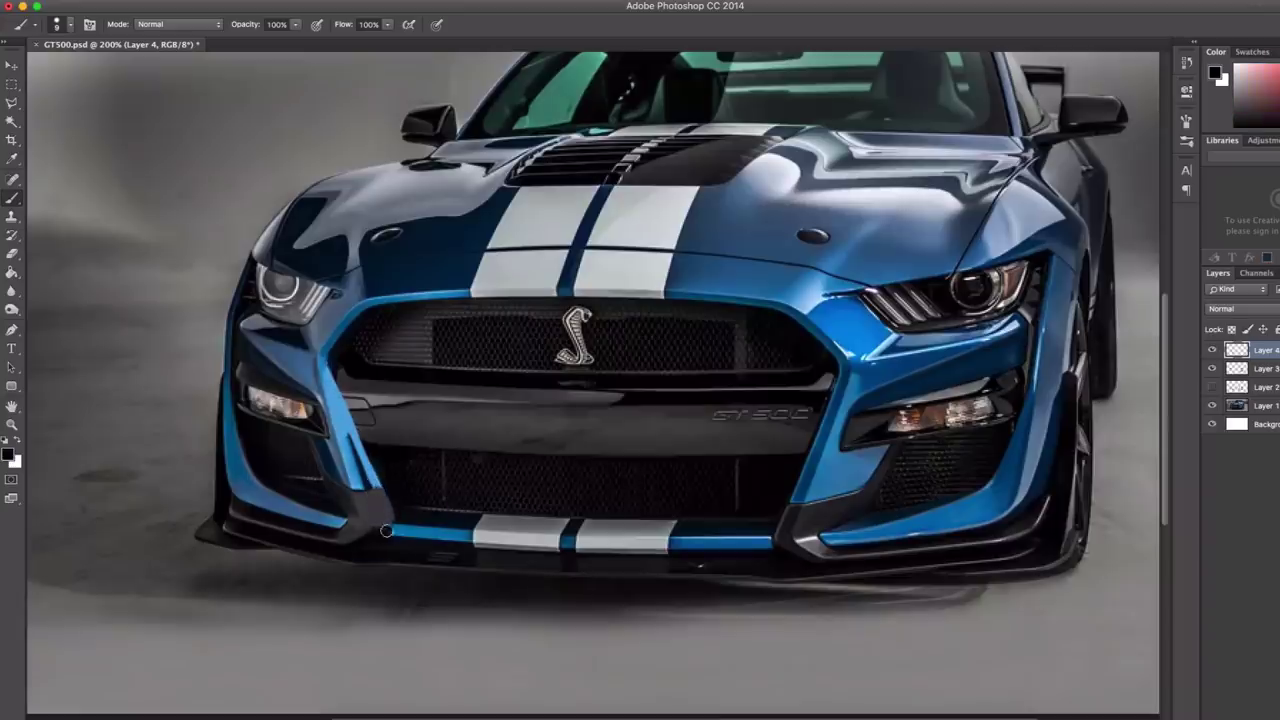
pyautogui.keyDown('alt'); pyautogui.click(344, 433); pyautogui.keyUp('alt')
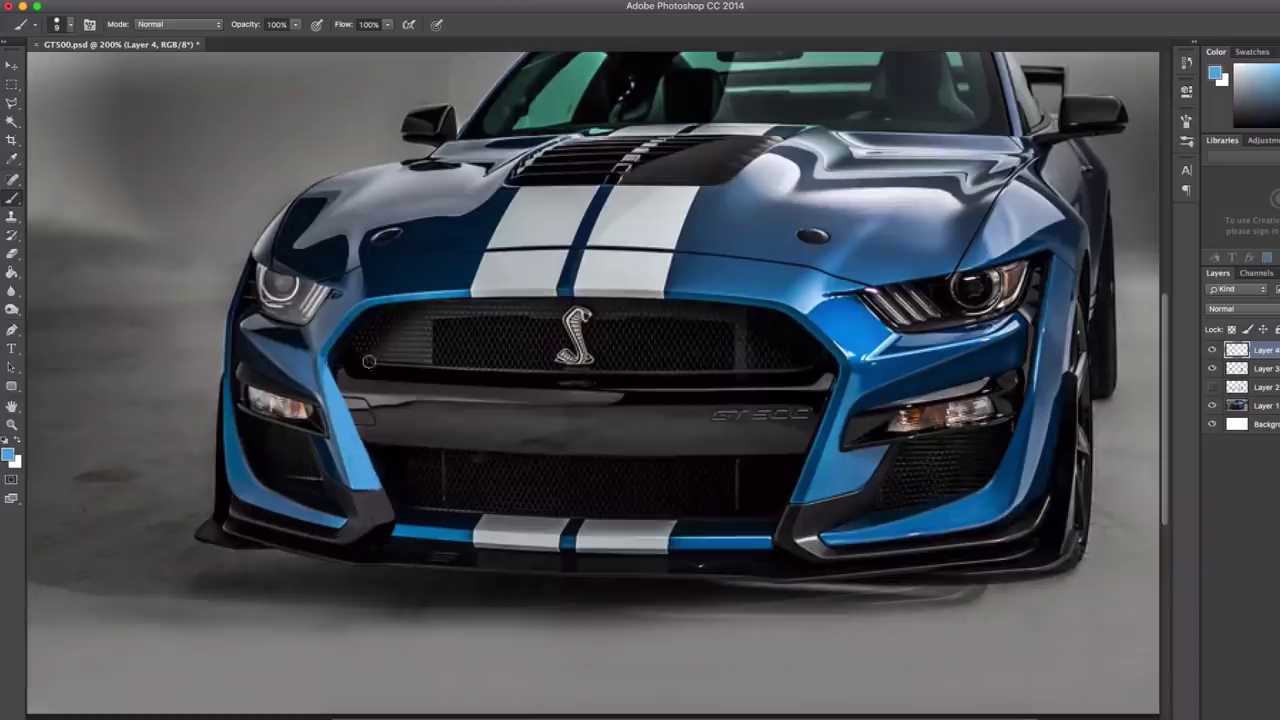
pyautogui.moveTo(332, 367); pyautogui.dragTo(353, 427)
pyautogui.keyDown('alt'); pyautogui.click(354, 398); pyautogui.keyUp('alt')
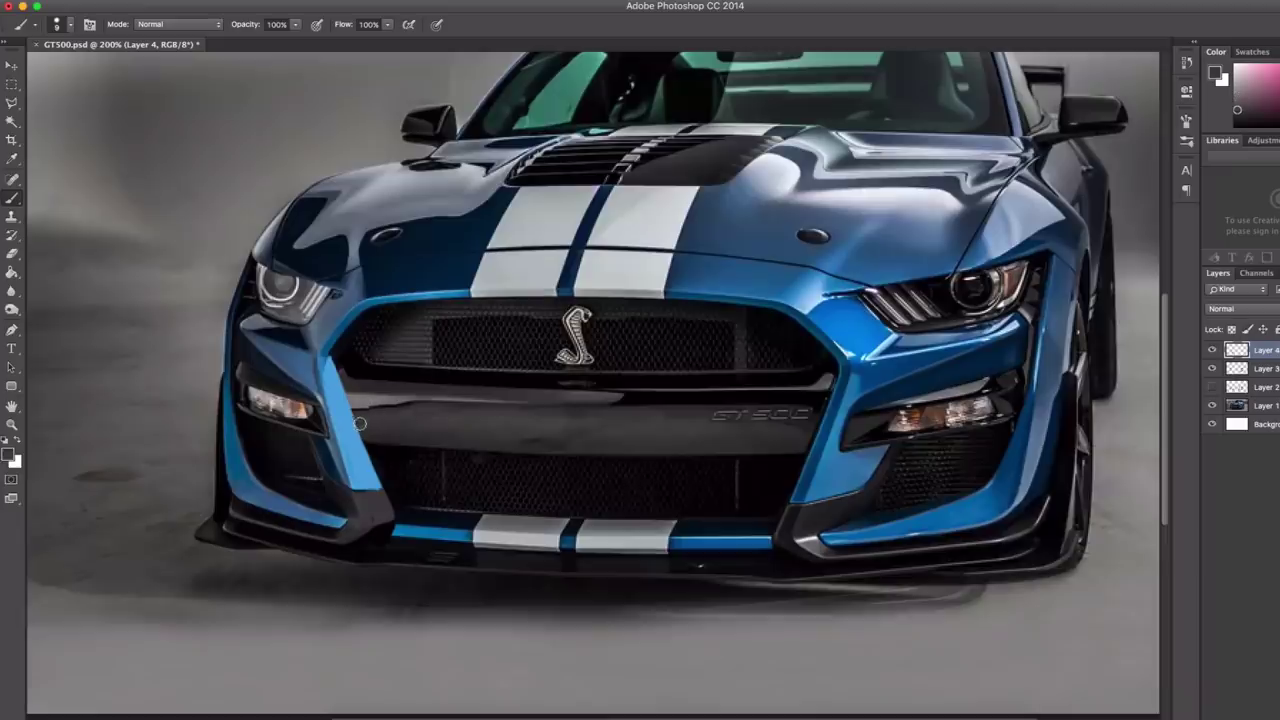
pyautogui.keyDown('alt'); pyautogui.click(369, 452); pyautogui.keyUp('alt')
pyautogui.moveTo(340, 368); pyautogui.dragTo(373, 474)
# Sample blue and dark trim tones and clean up the left blue band's edge and lower end with a fine brush.
pyautogui.rightClick(335, 361)
pyautogui.doubleClick(404, 586)
pyautogui.keyDown('alt'); pyautogui.click(329, 358); pyautogui.keyUp('alt')
pyautogui.moveTo(329, 374); pyautogui.dragTo(337, 440)
pyautogui.scroll(2, 378, 482)
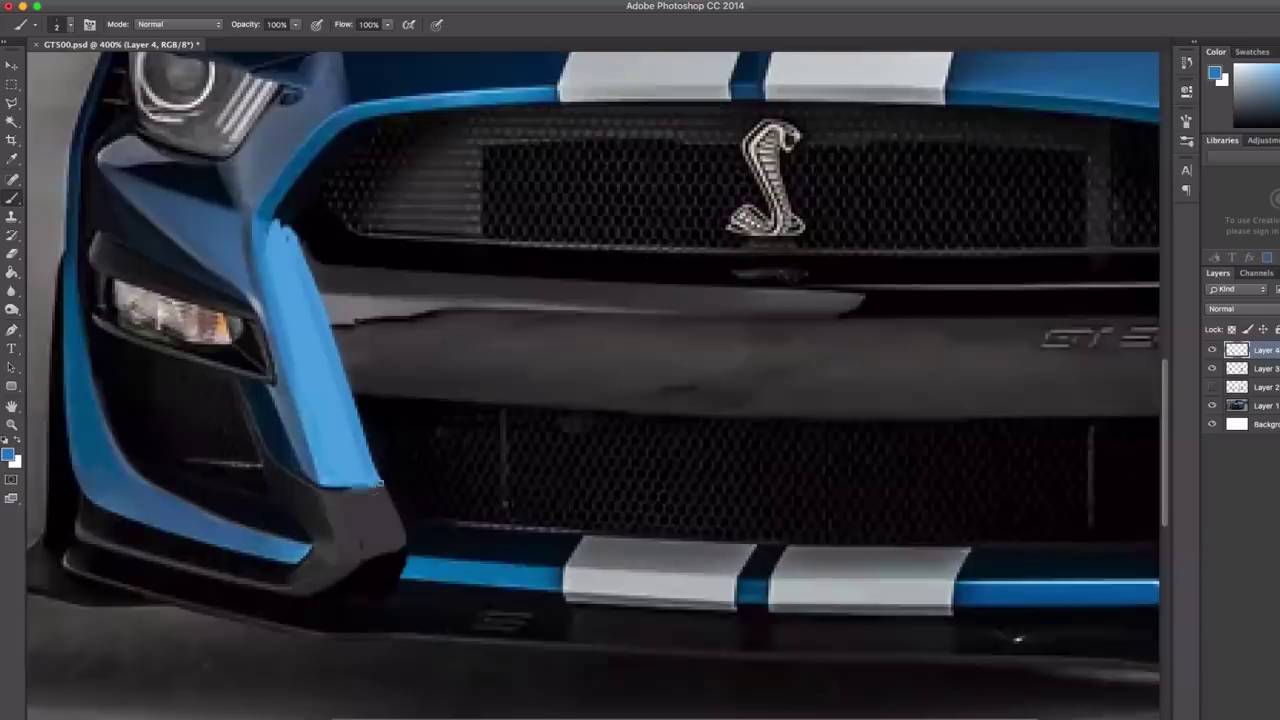
pyautogui.keyDown('alt'); pyautogui.click(379, 484); pyautogui.keyUp('alt')
pyautogui.keyDown('alt'); pyautogui.click(345, 564); pyautogui.keyUp('alt')
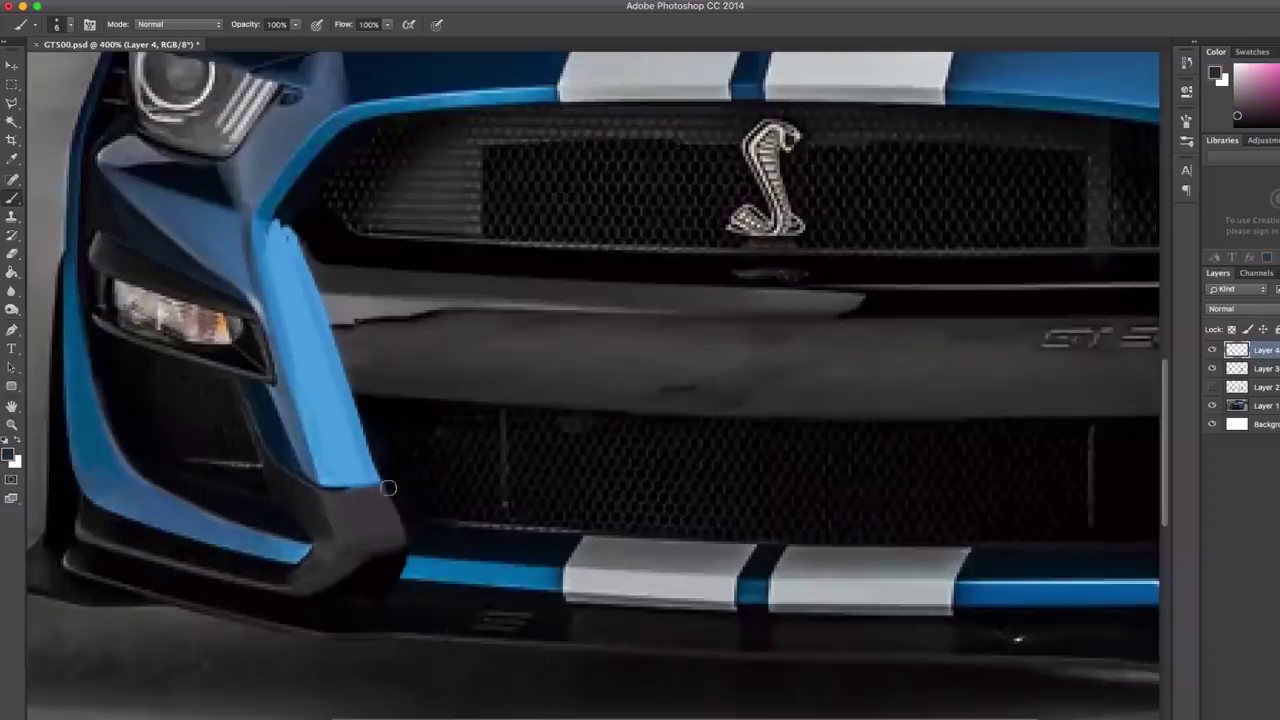
# Paint sampled blue along the grille surround's upper left curve to thicken it above the widened band.
pyautogui.keyDown('alt'); pyautogui.click(355, 422); pyautogui.keyUp('alt')
pyautogui.moveTo(284, 224); pyautogui.dragTo(418, 108)
pyautogui.moveTo(319, 165)
pyautogui.mouseDown()
pyautogui.moveTo(368, 116)
pyautogui.moveTo(430, 104)
pyautogui.moveTo(281, 221)
pyautogui.mouseUp()
# Blend sampled blues over the grille surround's left band with a 10 px brush.
pyautogui.press(']')
pyautogui.press(']')
pyautogui.press(']')
pyautogui.press(']')
pyautogui.keyDown('alt'); pyautogui.click(284, 244); pyautogui.keyUp('alt')
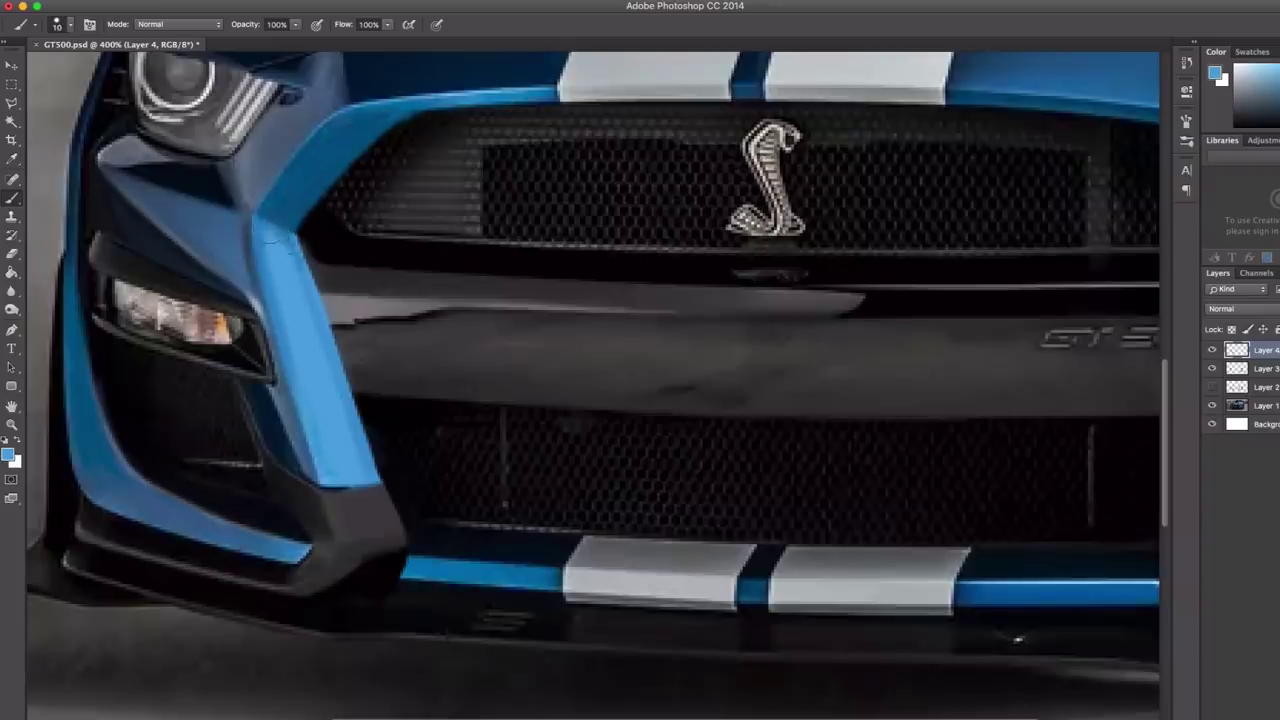
pyautogui.keyDown('alt'); pyautogui.click(277, 289); pyautogui.keyUp('alt')
pyautogui.keyDown('alt'); pyautogui.click(318, 427); pyautogui.keyUp('alt')
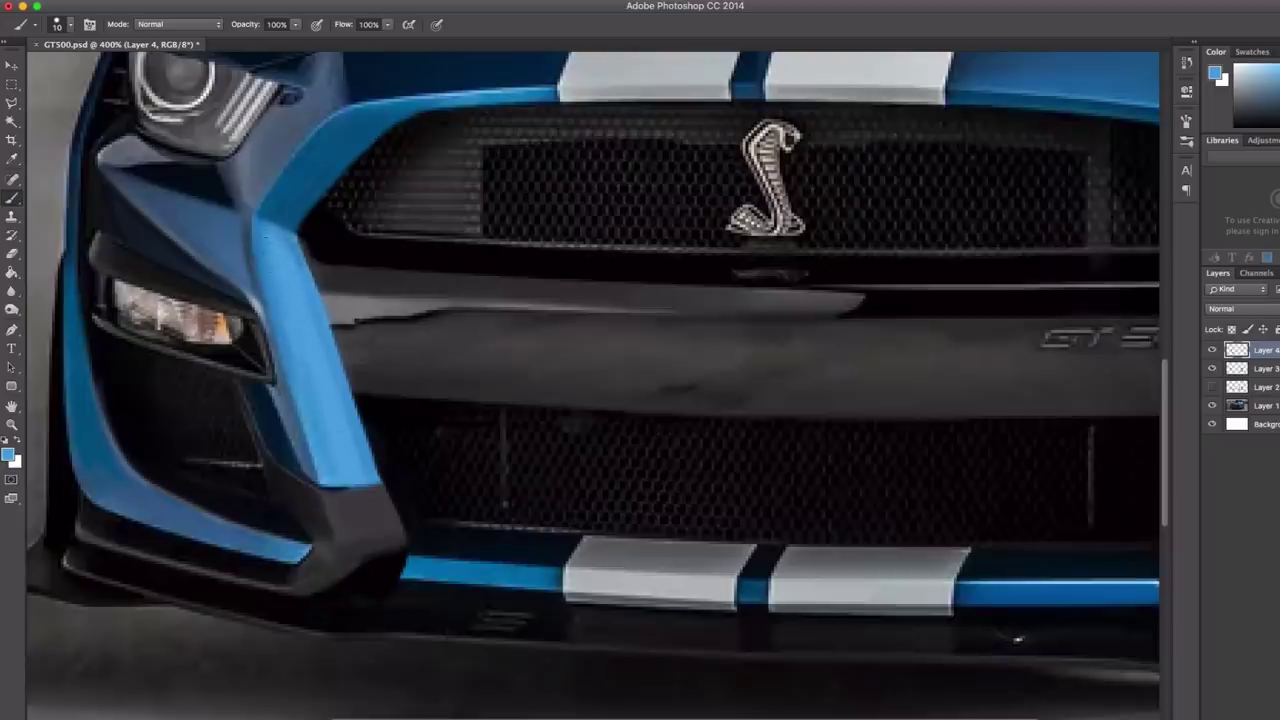
# Refine the left band's lower end and trace the upper left grille curve in sampled blue with a 2 px brush.
pyautogui.keyDown('alt'); pyautogui.click(334, 491); pyautogui.keyUp('alt')
pyautogui.moveTo(359, 497); pyautogui.dragTo(349, 497)
pyautogui.moveTo(343, 485); pyautogui.dragTo(367, 482)
pyautogui.keyDown('alt'); pyautogui.click(297, 240); pyautogui.keyUp('alt')
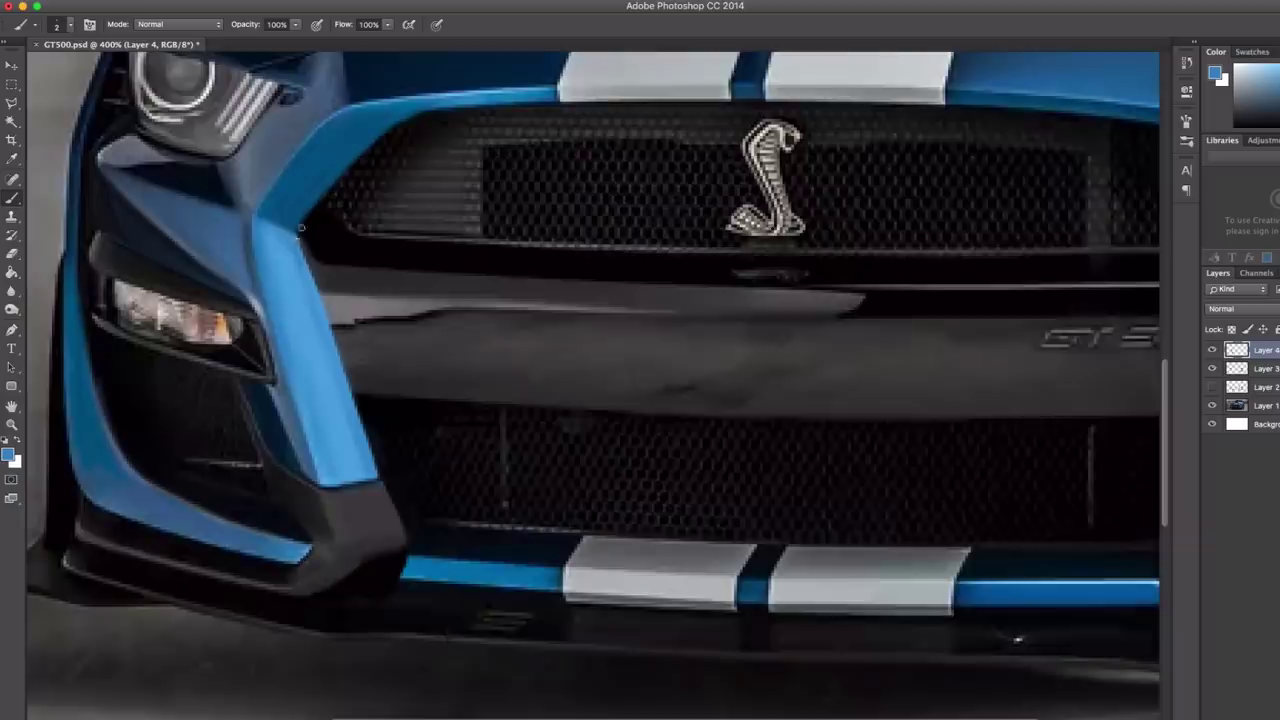
pyautogui.moveTo(298, 238)
pyautogui.mouseDown()
pyautogui.moveTo(403, 122)
pyautogui.moveTo(466, 107)
pyautogui.mouseUp()
# Sample dark blue tones and shade the grille surround's upper left curve, using 14 px and 9 px brushes.
pyautogui.scroll(-3, 457, 235)
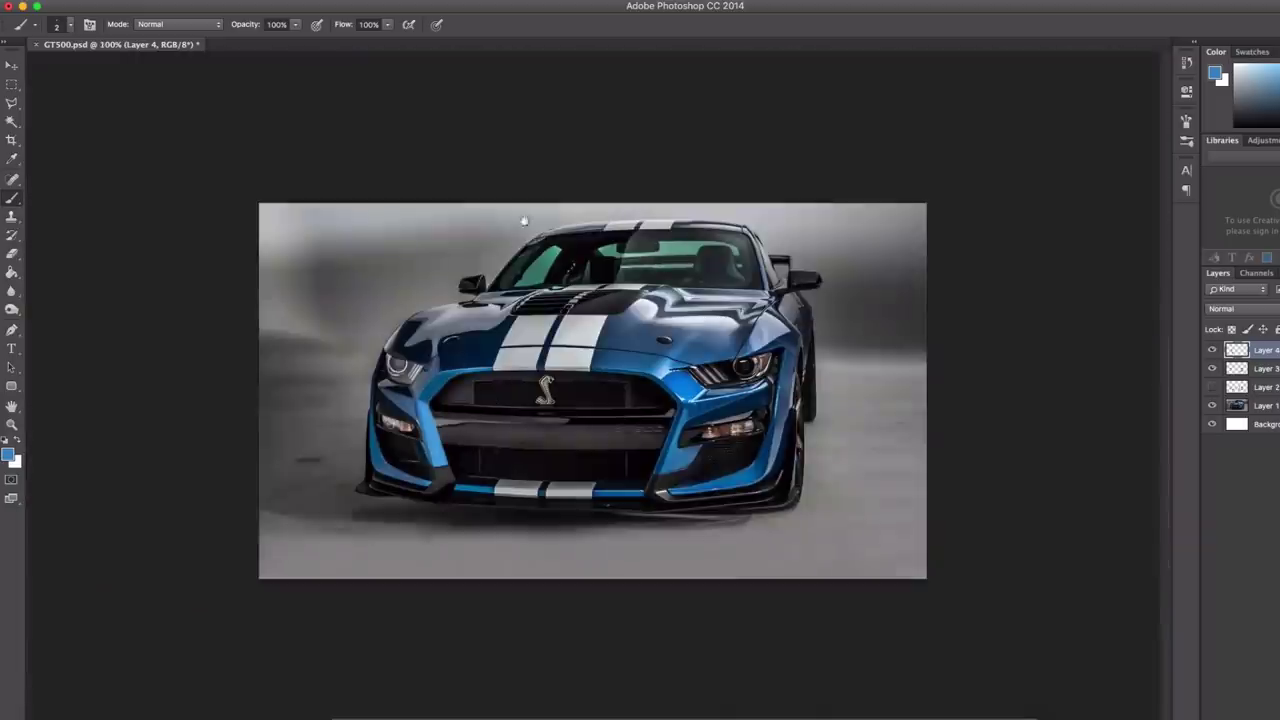
pyautogui.scroll(1, 457, 395)
pyautogui.keyDown('alt'); pyautogui.click(422, 349); pyautogui.keyUp('alt')
pyautogui.press(']')
pyautogui.press(']')
pyautogui.press(']')
pyautogui.press(']')
pyautogui.press(']')
pyautogui.press(']')
pyautogui.press(']')
pyautogui.press(']')
pyautogui.press(']')
pyautogui.press(']')
pyautogui.press(']')
pyautogui.press(']')
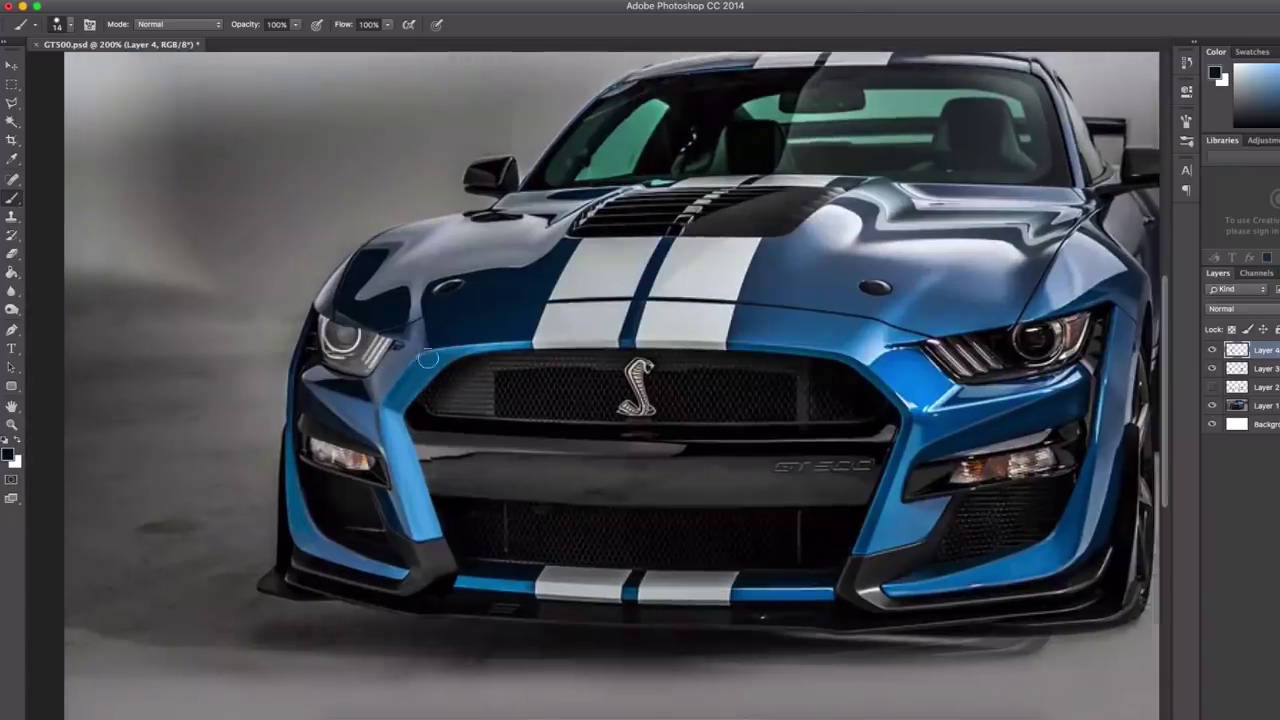
pyautogui.scroll(2, 428, 369)
pyautogui.moveTo(441, 328); pyautogui.dragTo(425, 330)
pyautogui.keyDown('alt'); pyautogui.click(383, 350); pyautogui.keyUp('alt')
pyautogui.moveTo(377, 411); pyautogui.dragTo(410, 399)
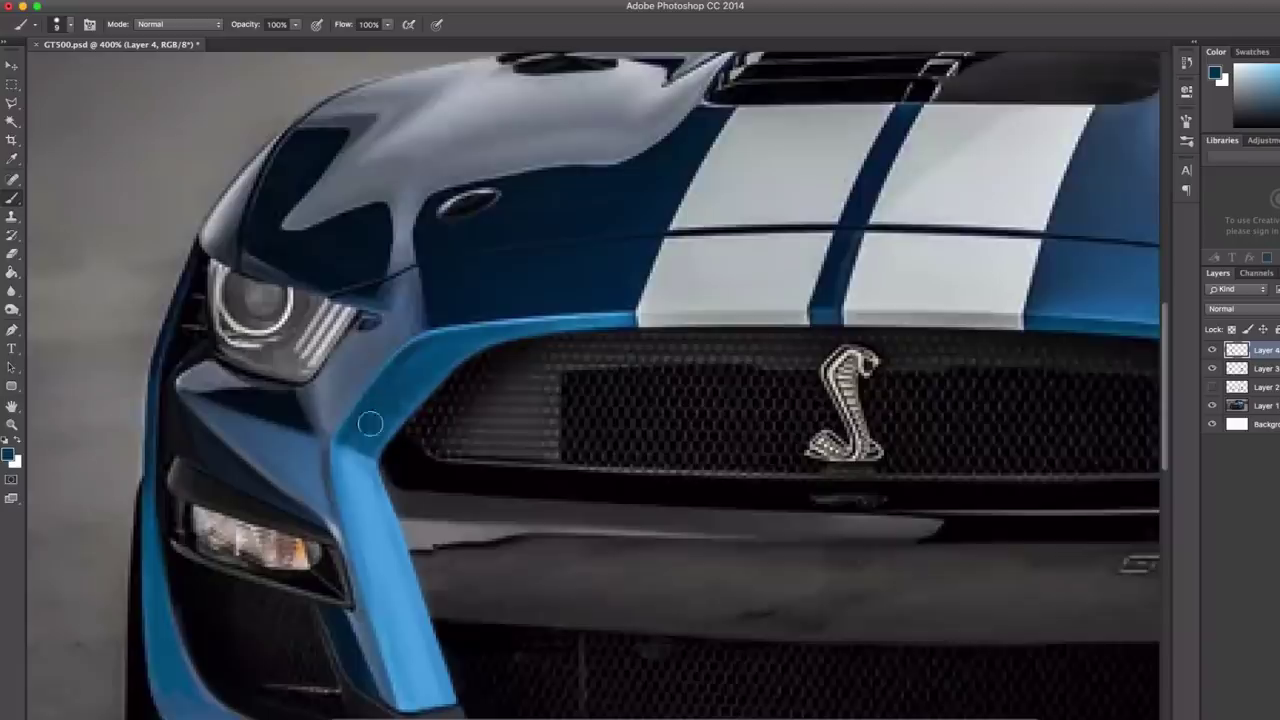
# Widen the grille surround's right side in blue and paint the trim corner beneath it black with a 9 px brush.
pyautogui.press('super+minus')
pyautogui.press('super+minus')
pyautogui.press('super+minus')
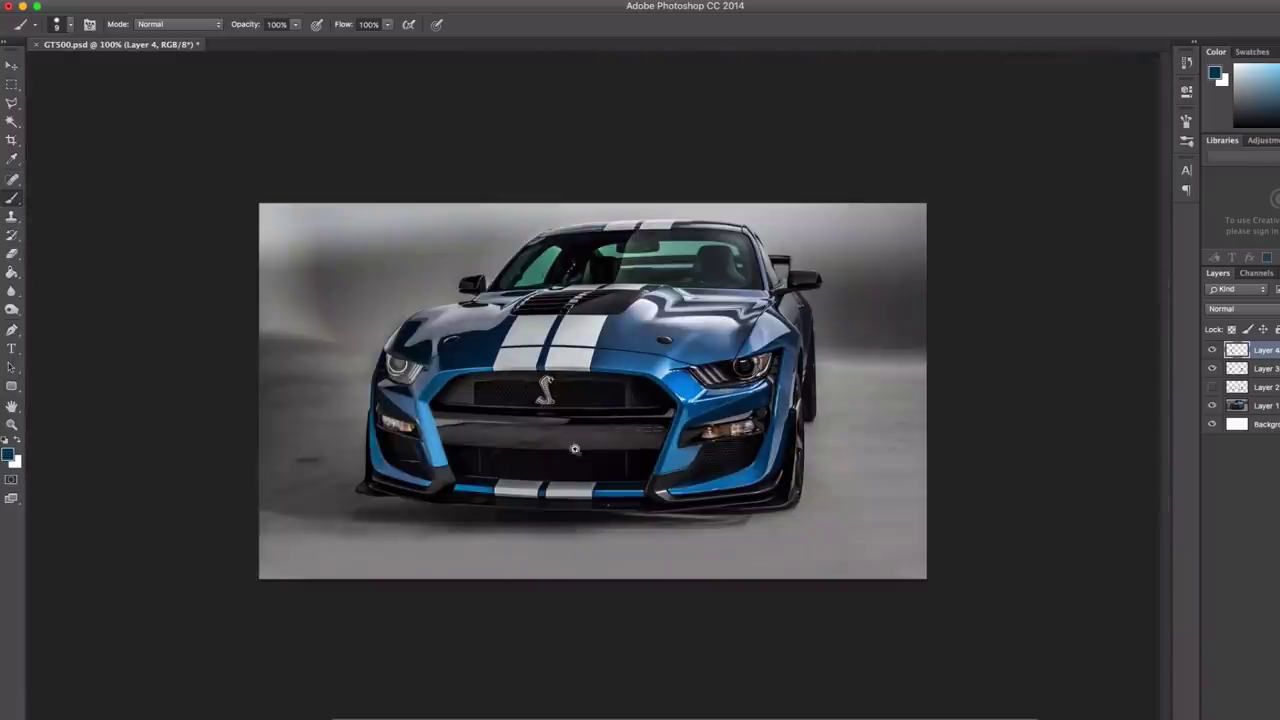
pyautogui.scroll(1, 631, 417)
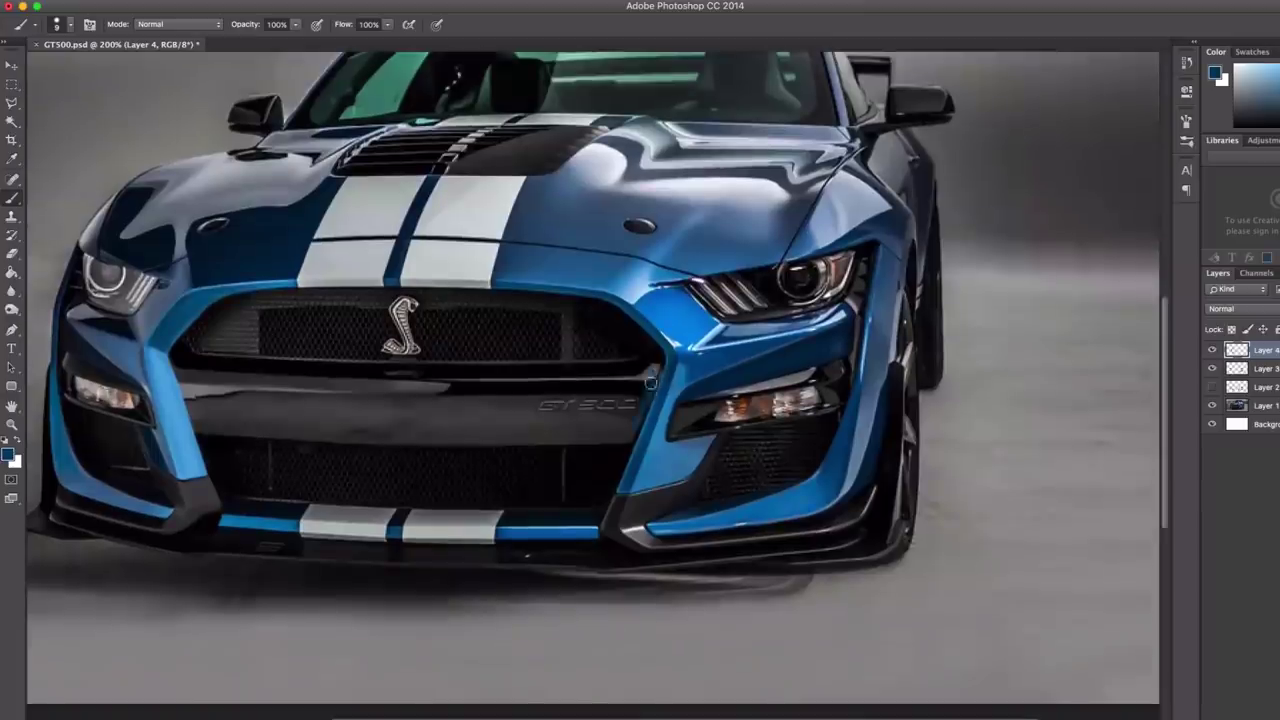
pyautogui.press('d')
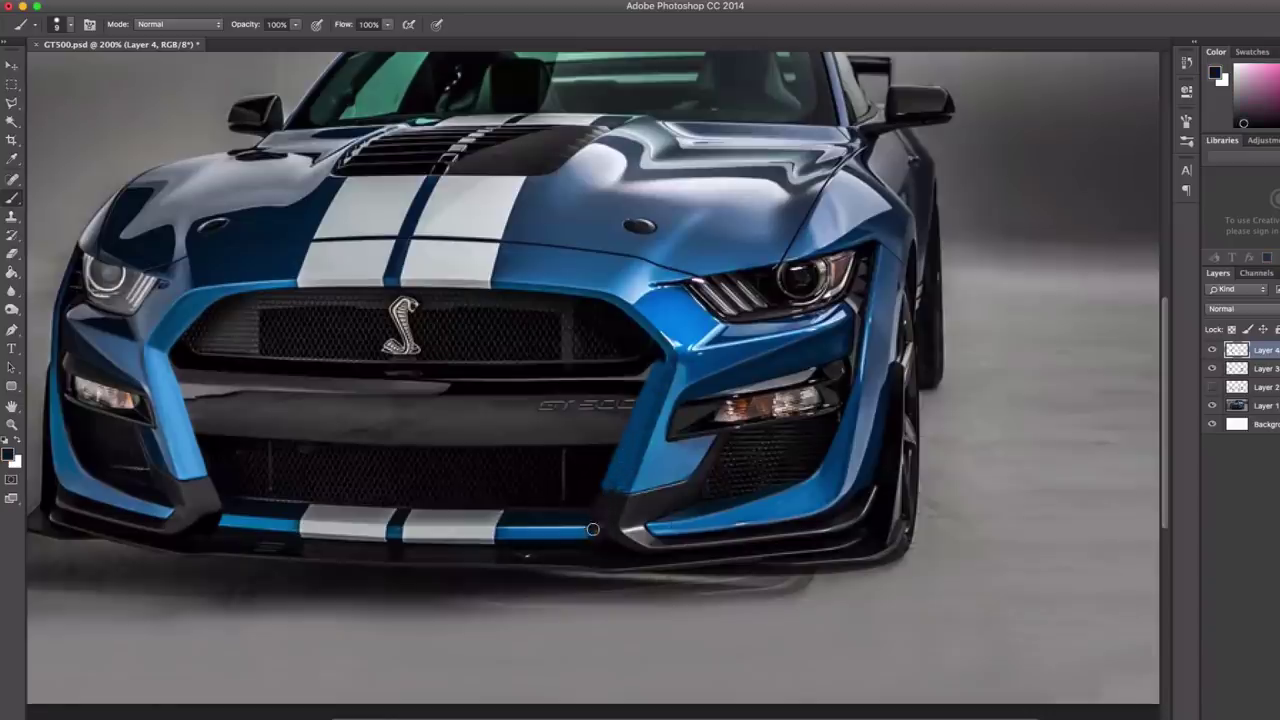
# Sharpen the seam between the right blue band and the black trim corner with a 3 px brush and try a pale edge highlight.
pyautogui.scroll(1, 610, 488)
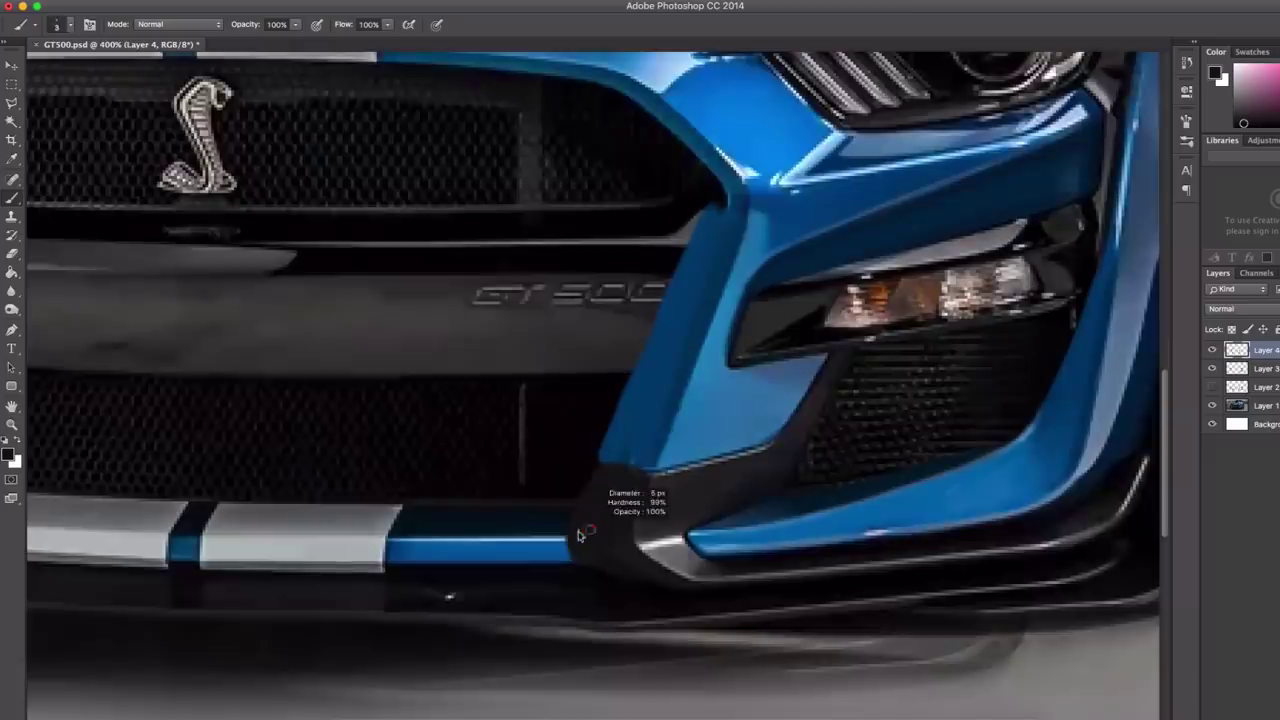
pyautogui.keyDown('alt'); pyautogui.click(604, 454); pyautogui.keyUp('alt')
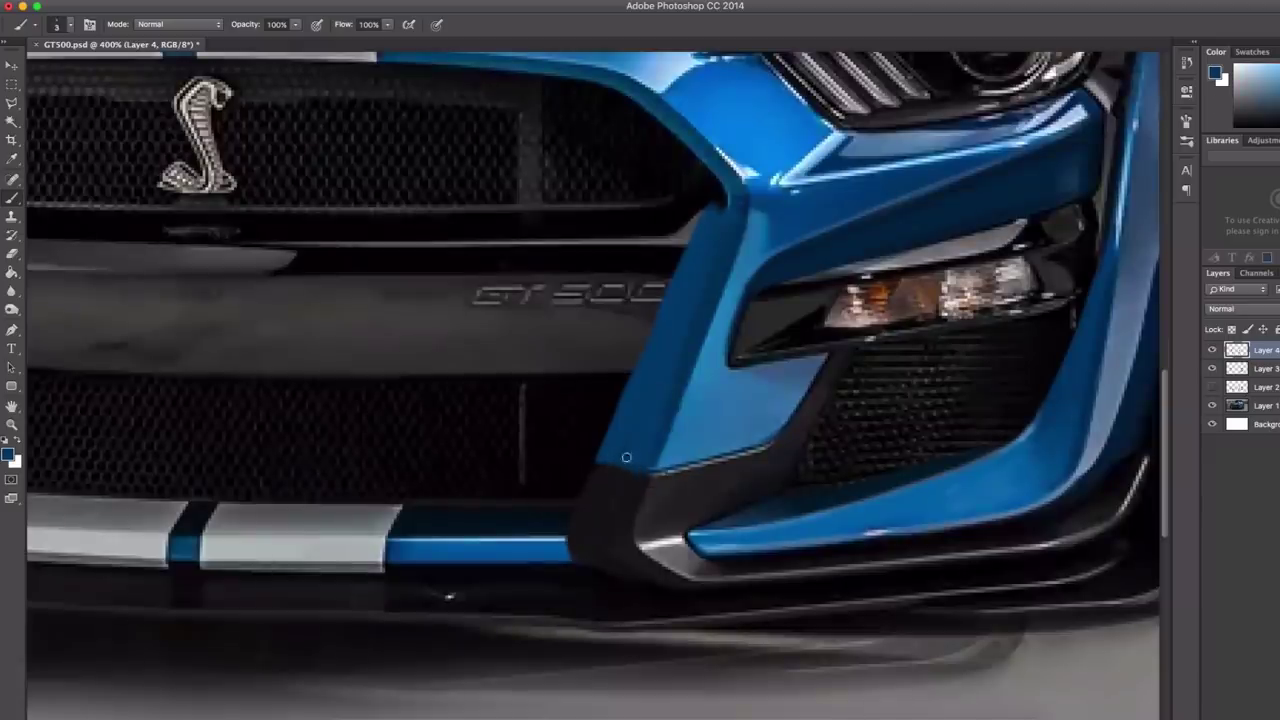
pyautogui.press('d')
pyautogui.keyDown('alt'); pyautogui.click(679, 496); pyautogui.keyUp('alt')
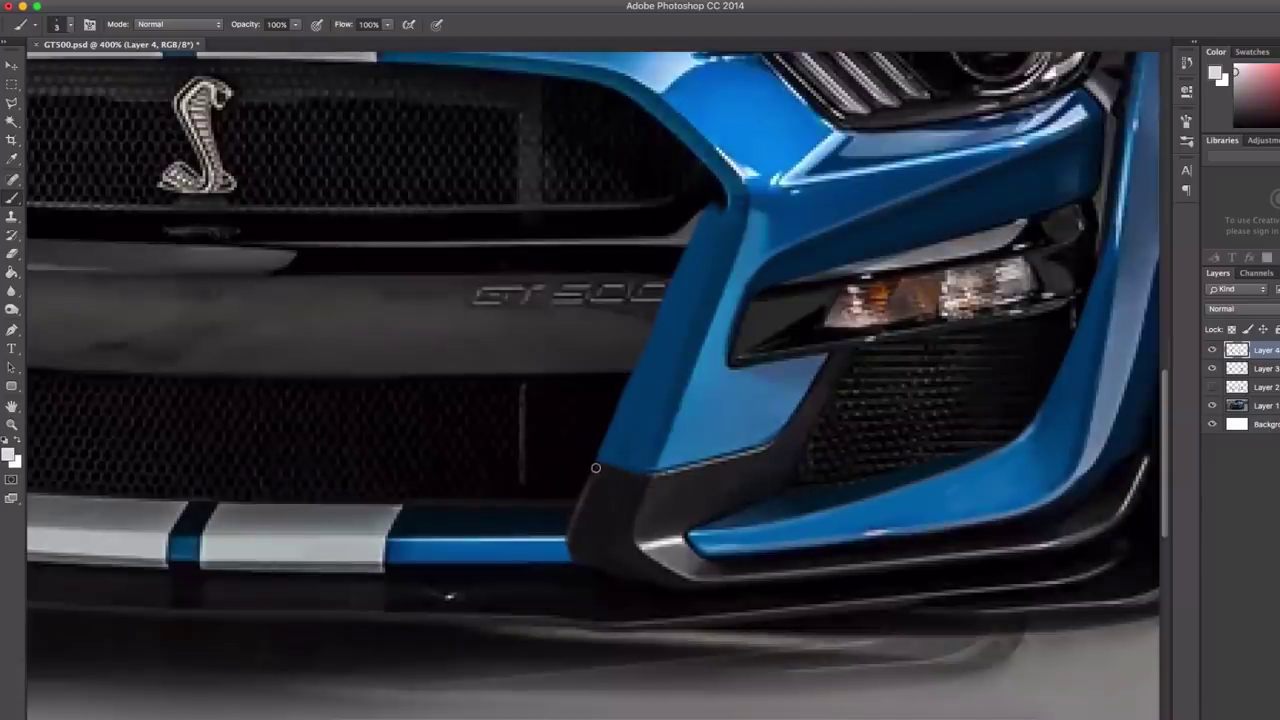
pyautogui.moveTo(603, 464)
pyautogui.mouseDown()
pyautogui.moveTo(650, 479)
pyautogui.moveTo(610, 464)
pyautogui.moveTo(631, 469)
pyautogui.mouseUp()
pyautogui.press('super+z')
# Sample darker blues from the grille surround's right band and shade the band with a 7 px brush.
pyautogui.keyDown('alt'); pyautogui.click(706, 285); pyautogui.keyUp('alt')
pyautogui.keyDown('alt'); pyautogui.click(643, 429); pyautogui.keyUp('alt')
pyautogui.press(']')
pyautogui.press(']')
pyautogui.press(']')
pyautogui.press(']')
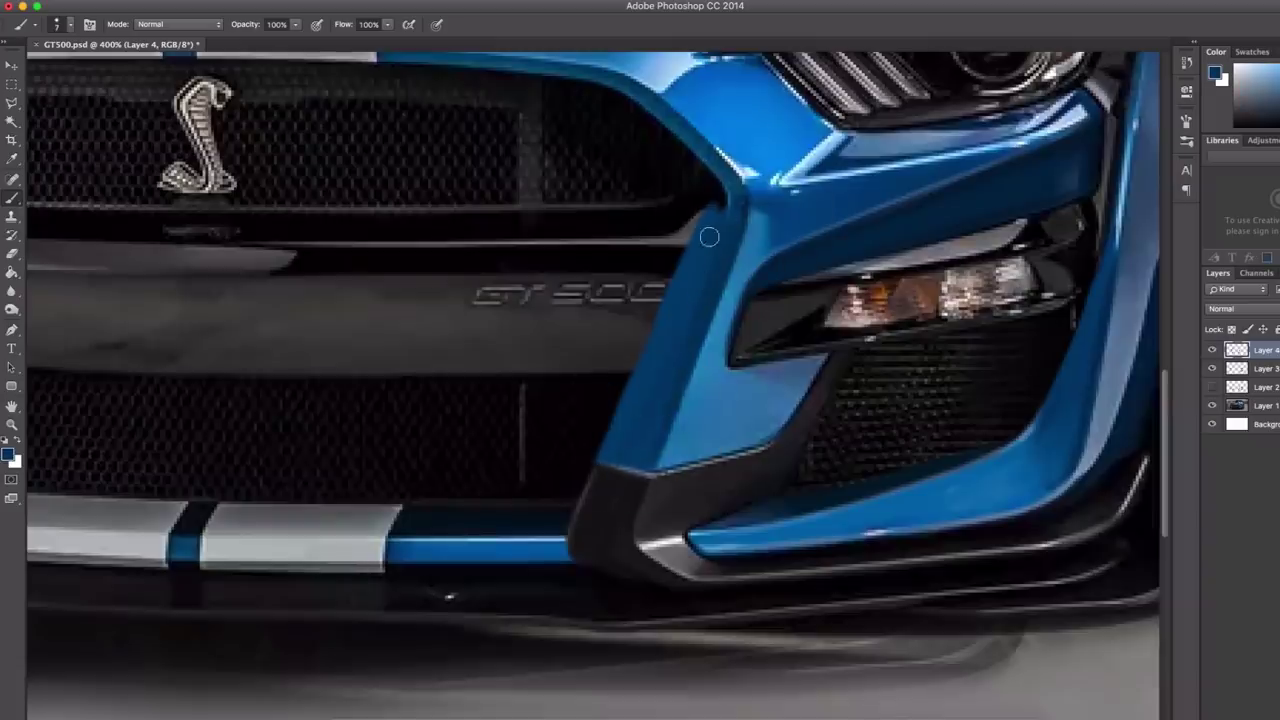
# Blend the junction of the grille surround's right band and upper curve using sampled blues and a 3 px brush.
pyautogui.moveTo(652, 119); pyautogui.dragTo(621, 216)
pyautogui.keyDown('alt'); pyautogui.click(597, 188); pyautogui.keyUp('alt')
pyautogui.moveTo(573, 250)
pyautogui.mouseDown()
pyautogui.moveTo(720, 325)
pyautogui.moveTo(680, 257)
pyautogui.moveTo(488, 243)
pyautogui.mouseUp()
pyautogui.moveTo(484, 178)
pyautogui.mouseDown()
pyautogui.moveTo(548, 240)
pyautogui.moveTo(514, 194)
pyautogui.moveTo(586, 286)
pyautogui.moveTo(622, 296)
pyautogui.moveTo(586, 300)
pyautogui.moveTo(595, 284)
pyautogui.moveTo(578, 266)
pyautogui.mouseUp()
pyautogui.hotkey('ctrl', 'z')
pyautogui.keyDown('alt'); pyautogui.click(660, 272); pyautogui.keyUp('alt')
pyautogui.keyDown('alt'); pyautogui.click(586, 295); pyautogui.keyUp('alt')
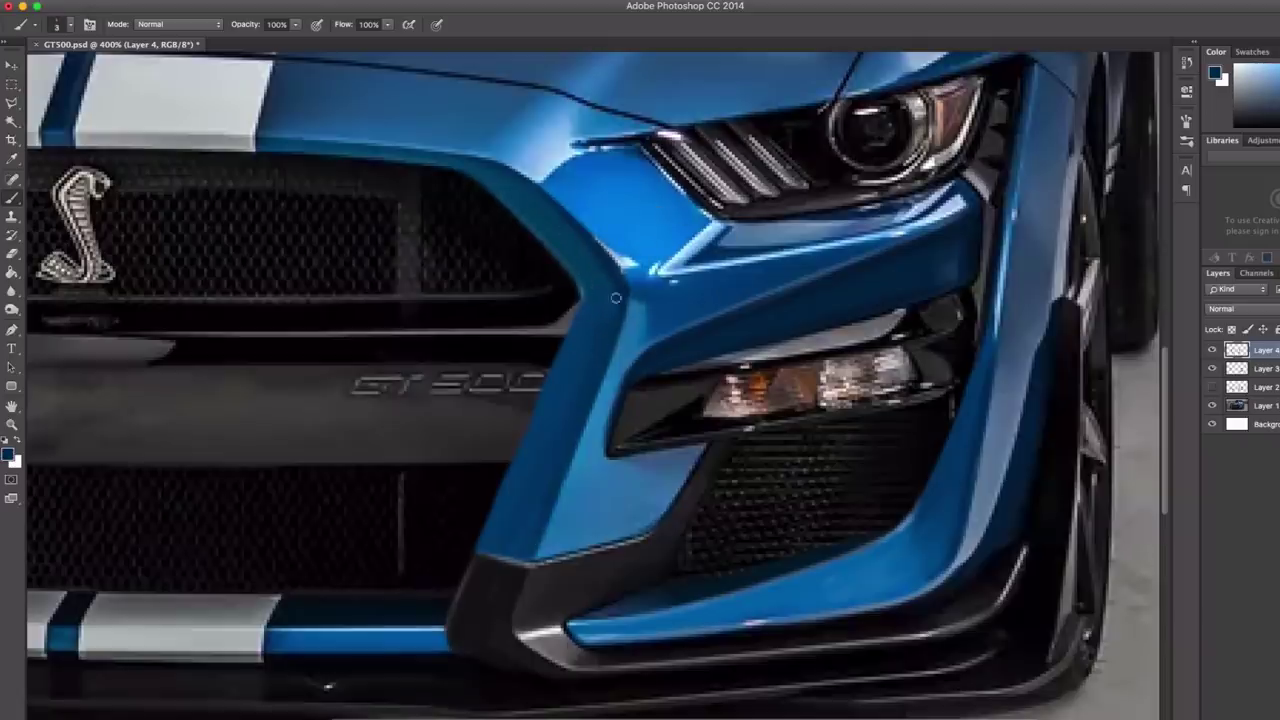
pyautogui.keyDown('alt'); pyautogui.click(627, 264); pyautogui.keyUp('alt')
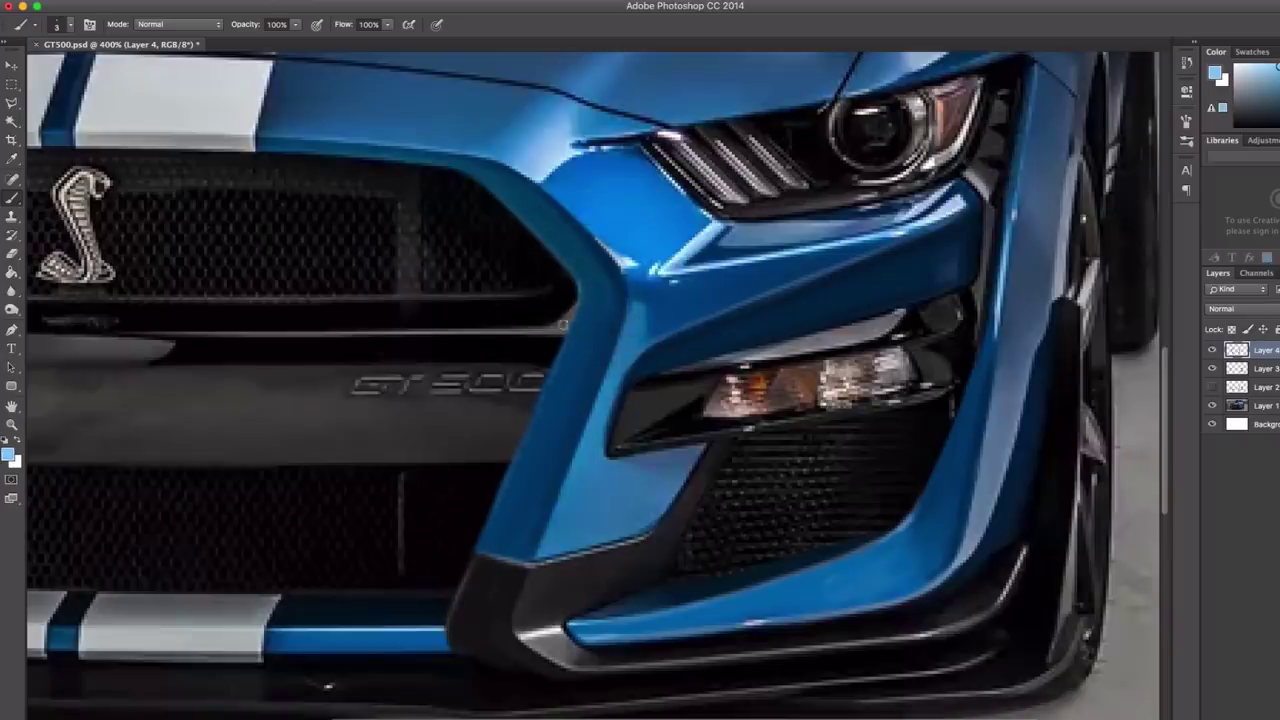
pyautogui.scroll(-1, 668, 392)
pyautogui.keyDown('alt'); pyautogui.click(668, 392); pyautogui.keyUp('alt')
pyautogui.keyDown('super'); pyautogui.click(722, 341); pyautogui.keyUp('super')
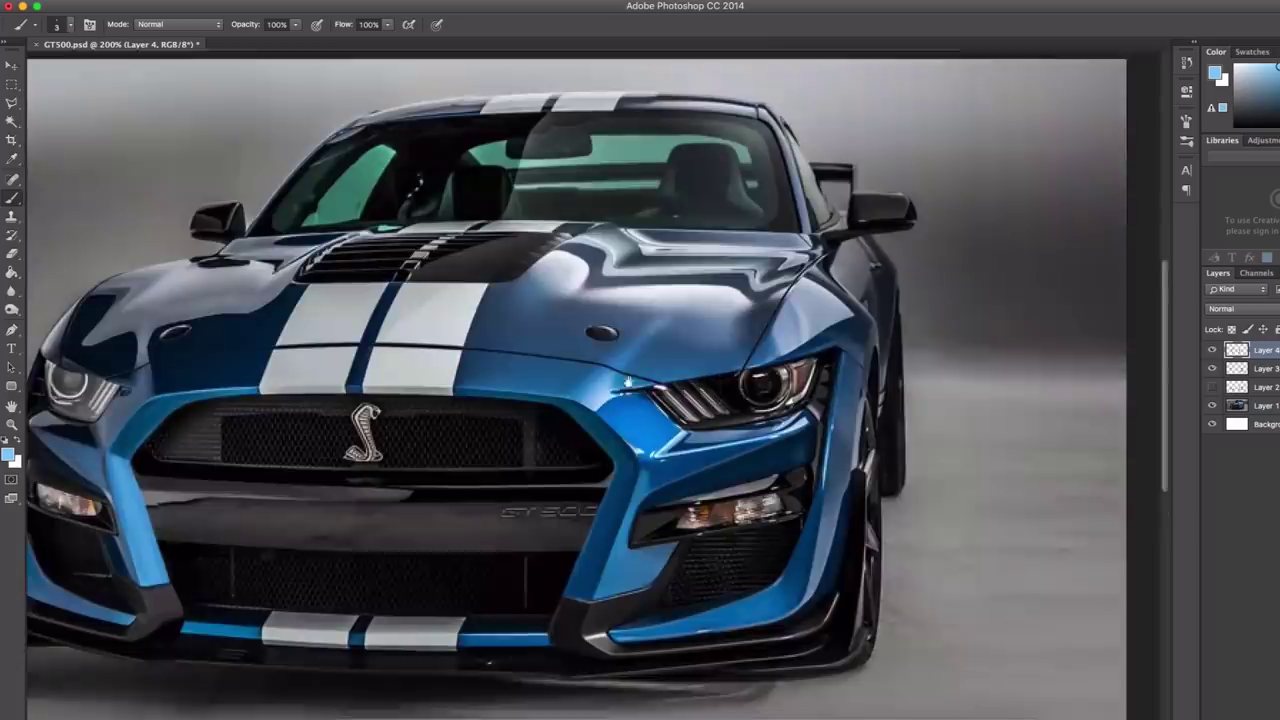
# Merge the grille surround layer into the bumper paint layer beneath and compare the repaint with the original.
pyautogui.moveTo(615, 377); pyautogui.dragTo(709, 346)
pyautogui.click(1213, 353)
pyautogui.click(1213, 353)
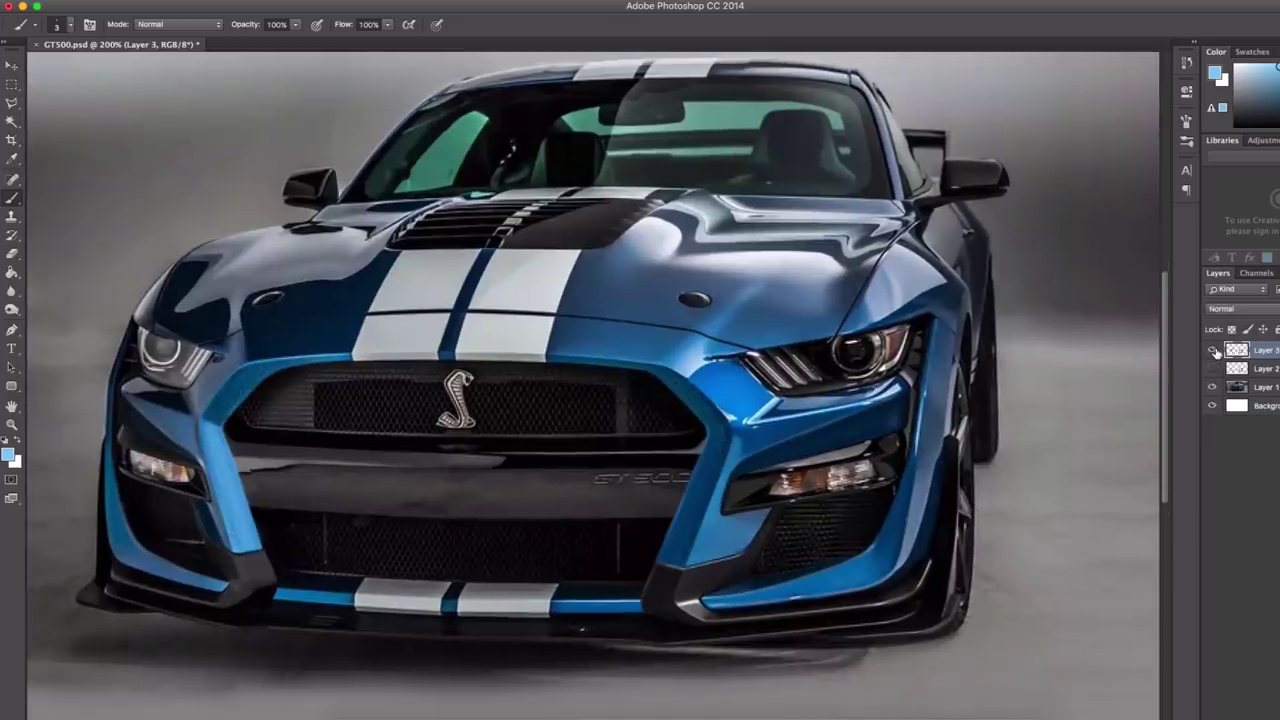
pyautogui.hotkey('ctrl', 'e')
pyautogui.click(1212, 350)
pyautogui.click(1212, 350)
# Touch up the black trim corners beneath the grille surround in neutral tones, using 5 px and 14 px brushes.
pyautogui.press('d')
pyautogui.moveTo(251, 581); pyautogui.dragTo(252, 584)
pyautogui.press('x')
pyautogui.press('x')
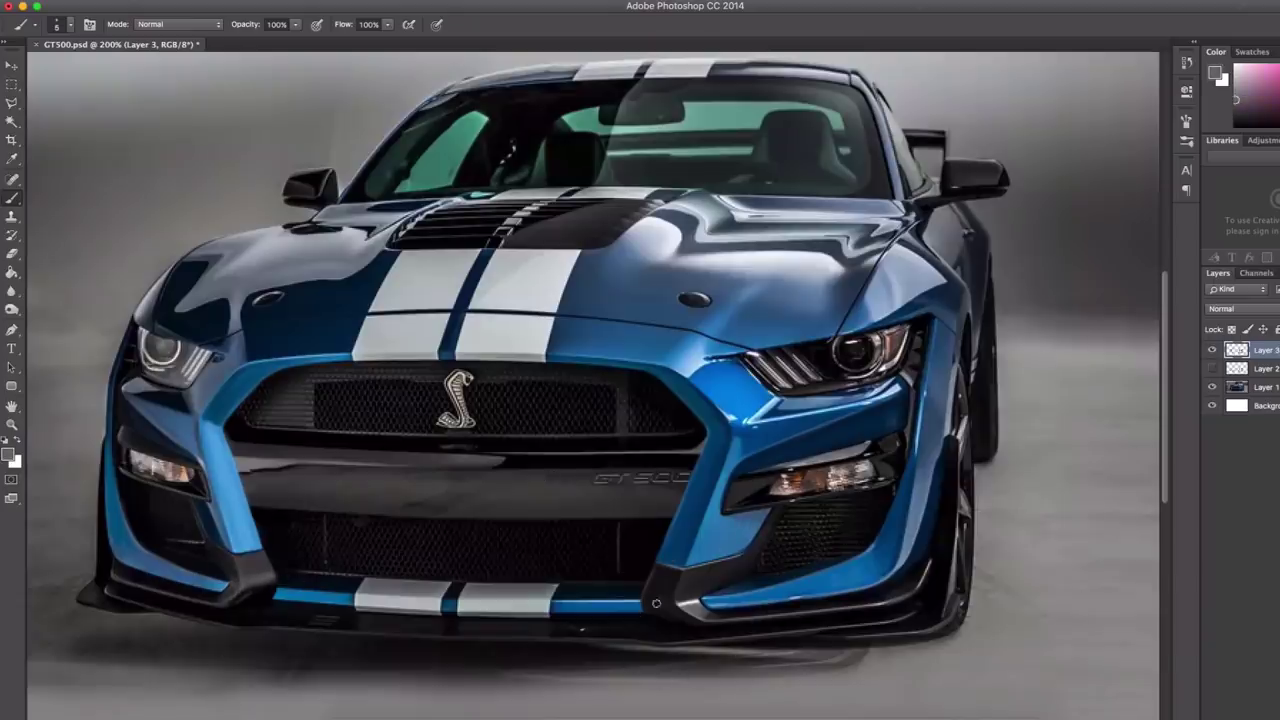
pyautogui.press(']')
pyautogui.press(']')
pyautogui.press(']')
pyautogui.press(']')
pyautogui.press(']')
pyautogui.press(']')
pyautogui.press(']')
pyautogui.press(']')
pyautogui.press(']')
pyautogui.press('x')
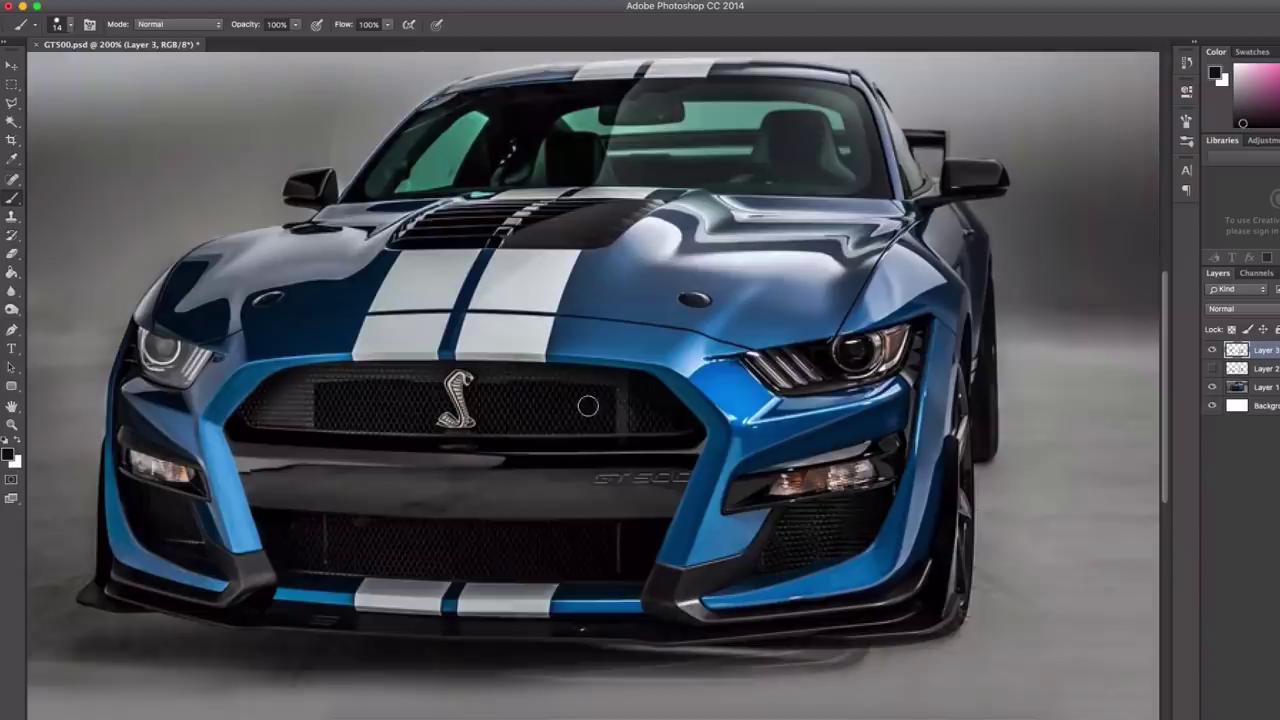
# Select the GT 500 lettering on Layer 1, copy it to its own layer, shift it slightly left and merge it down.
pyautogui.click(1264, 387)
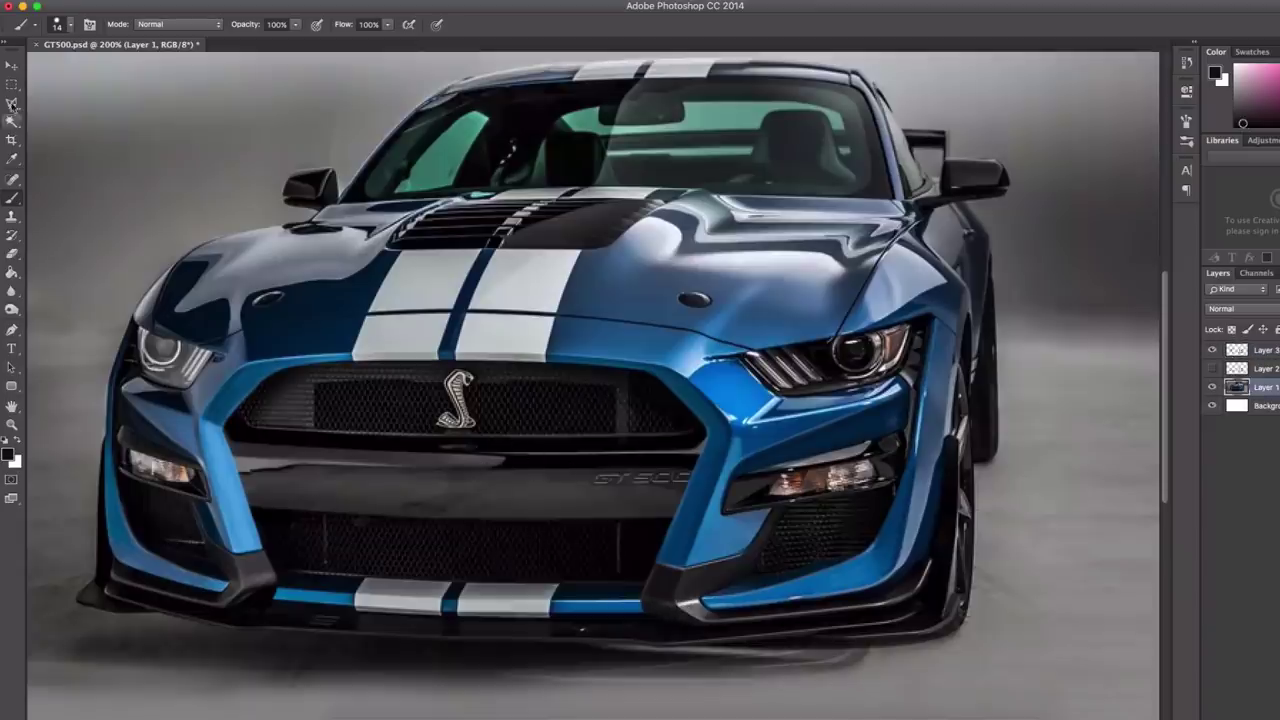
pyautogui.press('l')
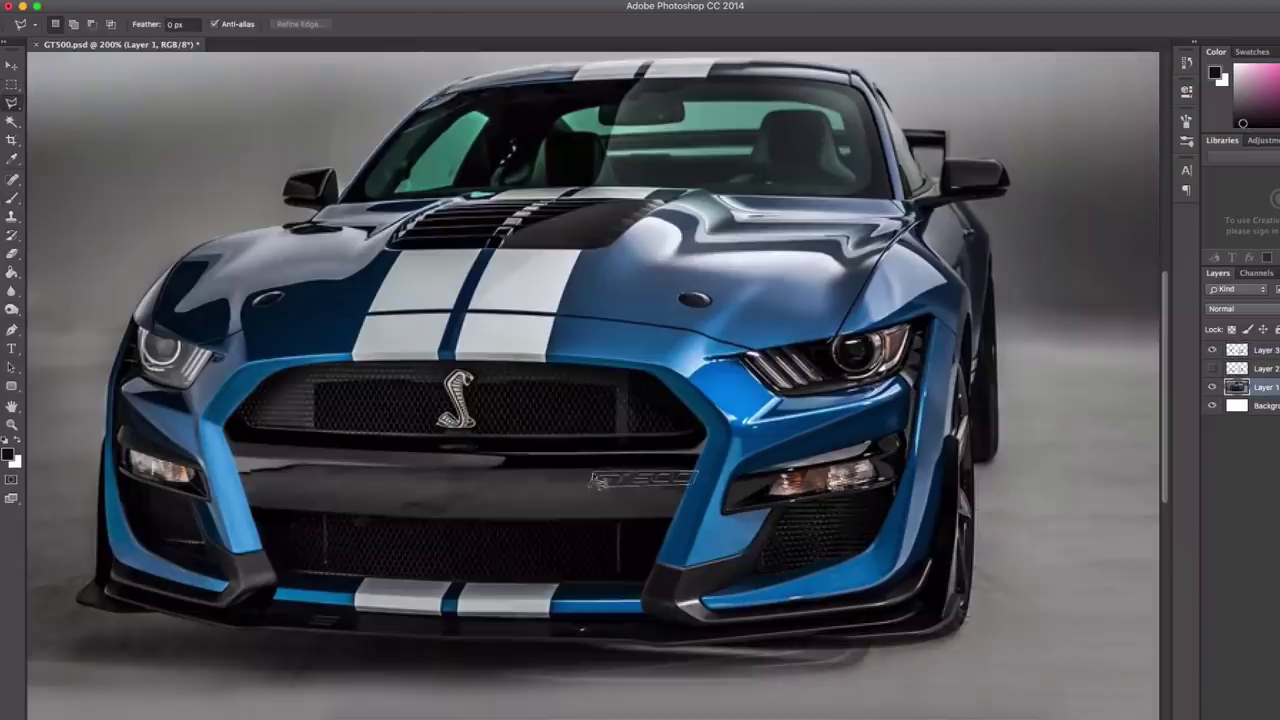
pyautogui.press('super+alt+shift+n')
pyautogui.press('v')
pyautogui.moveTo(657, 483)
pyautogui.mouseDown()
pyautogui.moveTo(630, 482)
pyautogui.moveTo(649, 489)
pyautogui.mouseUp()
pyautogui.click(11, 198)
pyautogui.press('super+e')
# Cover the leftover lettering beside the shifted GT 500 badge on the bumper paint layer with sampled dark grey, using a 5 px brush.
pyautogui.click(1255, 354)
pyautogui.scroll(2, 690, 487)
pyautogui.keyDown('alt'); pyautogui.click(655, 480); pyautogui.keyUp('alt')
pyautogui.moveTo(654, 473); pyautogui.dragTo(688, 460)
pyautogui.scroll(-2, 653, 513)
pyautogui.scroll(-1, 625, 585)
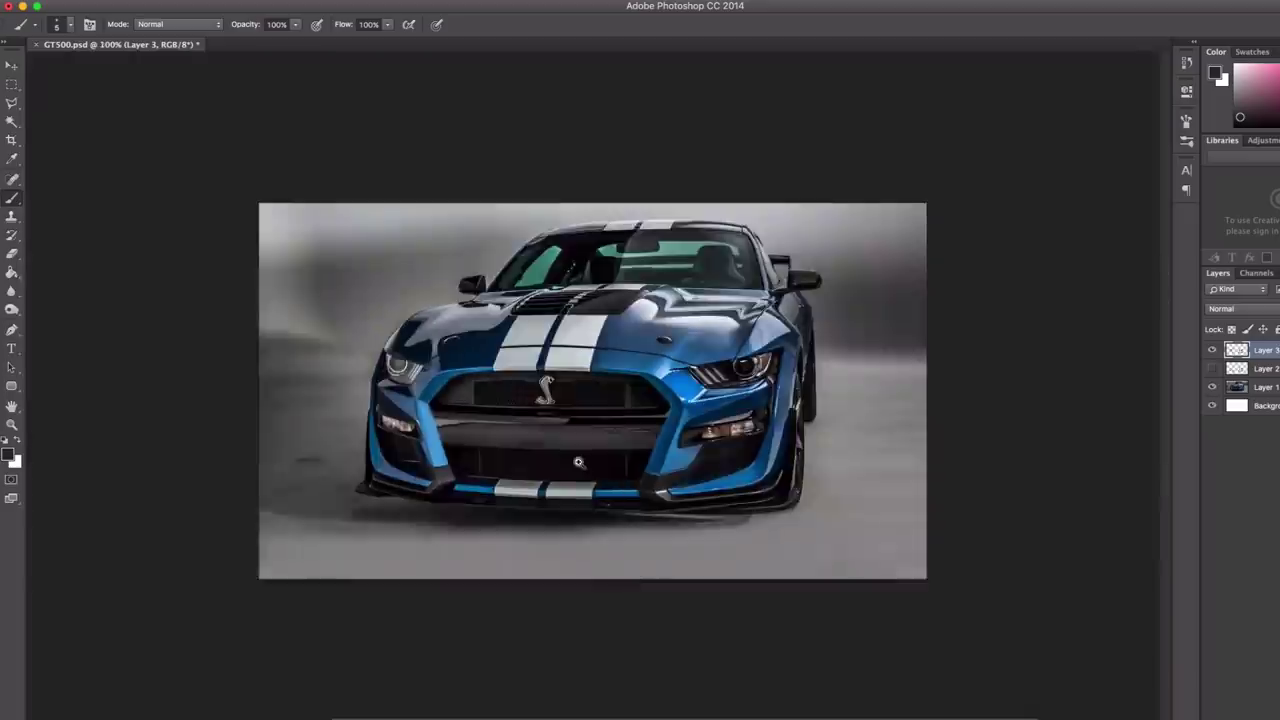
# Add a new layer and paint a pale blue crease highlight up the hood's right side with a 5 px brush.
pyautogui.scroll(1, 597, 466)
pyautogui.moveTo(760, 345); pyautogui.dragTo(743, 365)
pyautogui.keyDown('alt'); pyautogui.click(702, 315); pyautogui.keyUp('alt')
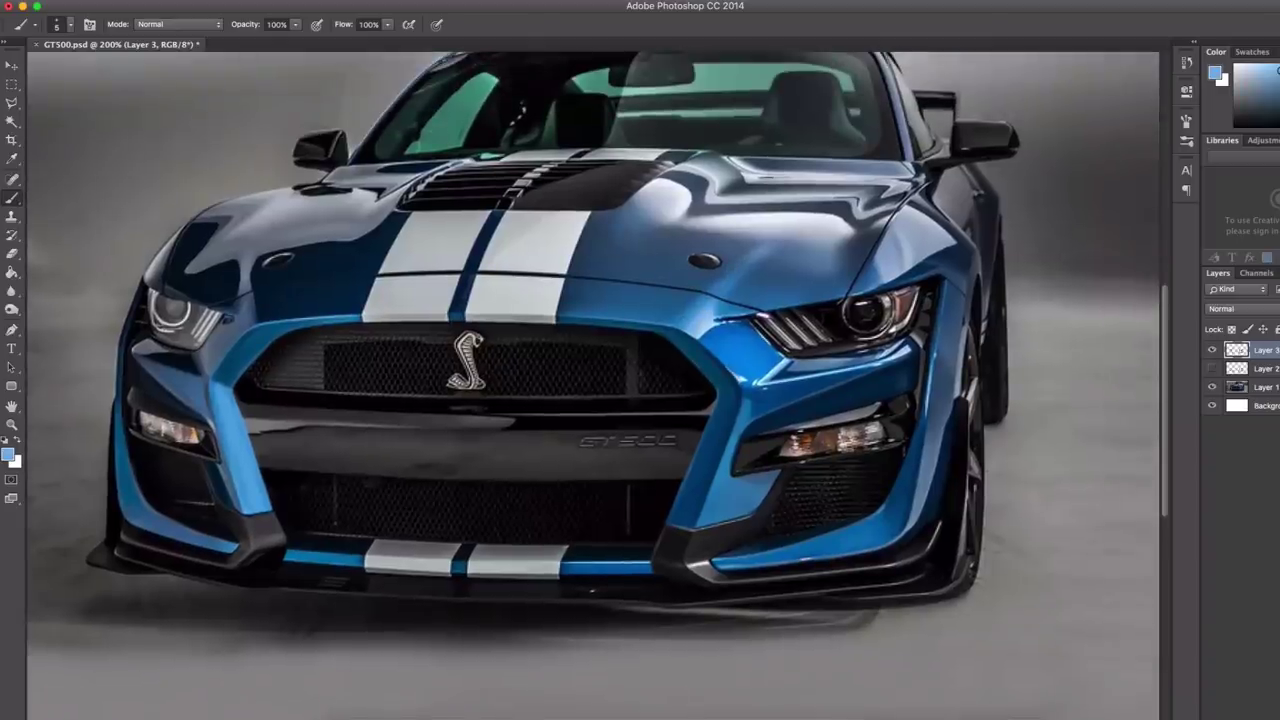
pyautogui.press('super+shift+alt+n')
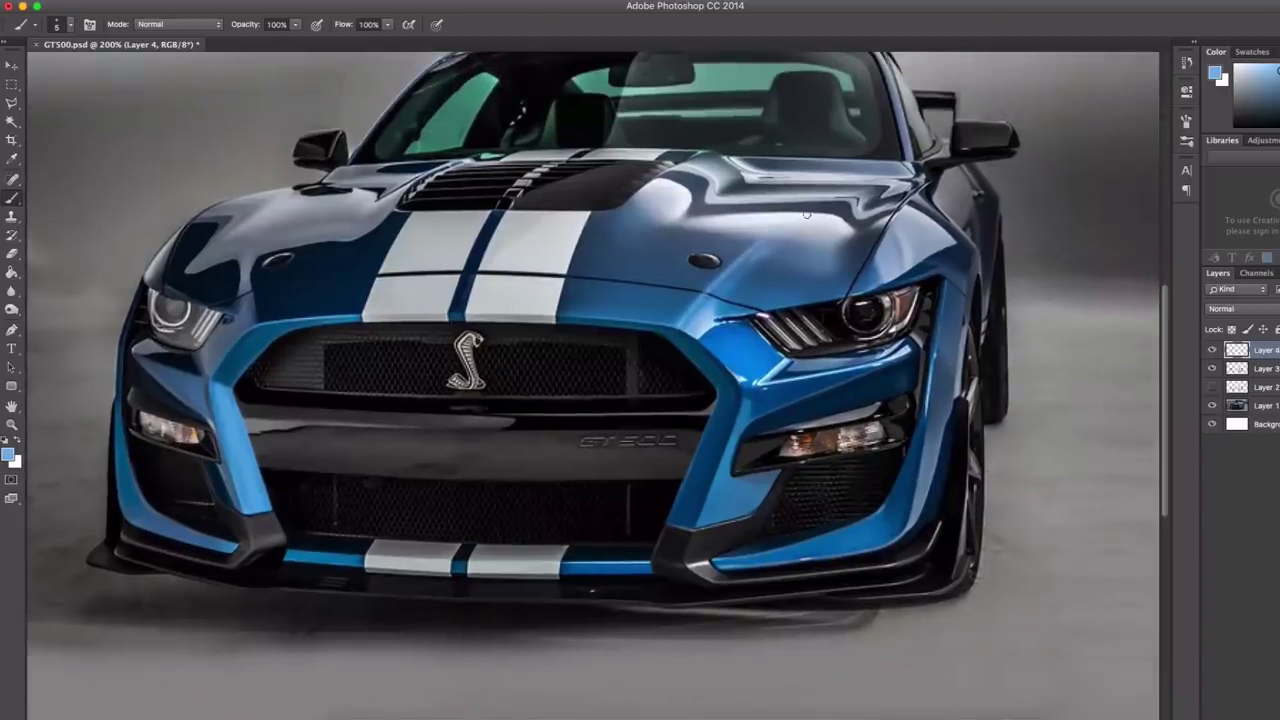
pyautogui.keyDown('alt'); pyautogui.click(706, 324); pyautogui.keyUp('alt')
pyautogui.moveTo(708, 306); pyautogui.dragTo(766, 244)
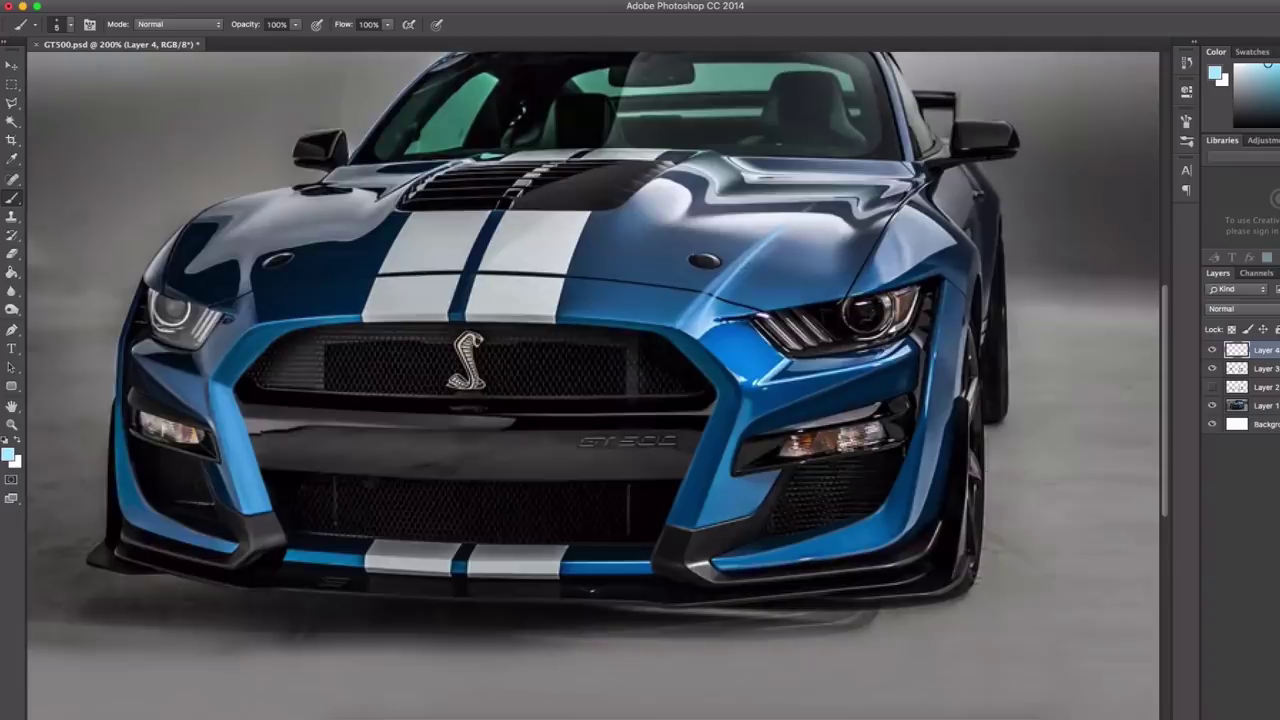
# Refine the right hood crease where it meets the grille surround, using a 2 px brush and a sampled tone.
pyautogui.scroll(3, 713, 329)
pyautogui.press('[')
pyautogui.press('[')
pyautogui.press('[')
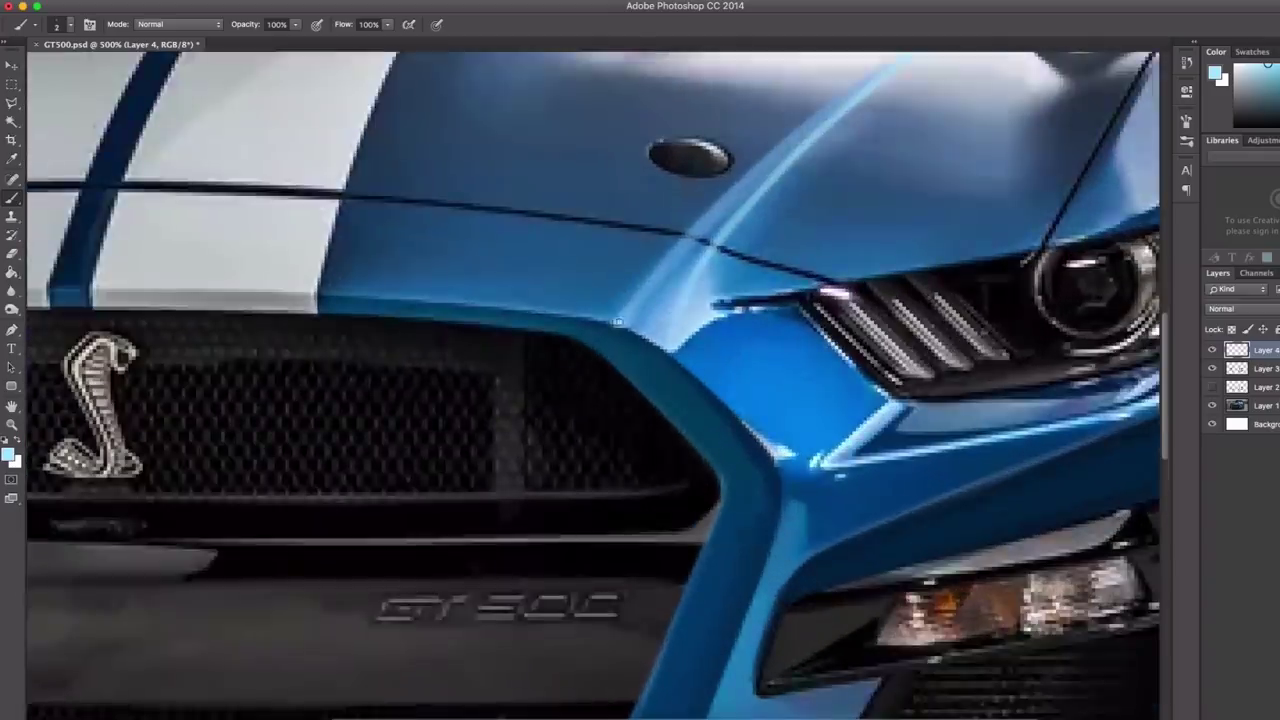
pyautogui.keyDown('alt'); pyautogui.click(628, 335); pyautogui.keyUp('alt')
pyautogui.scroll(-5, 704, 338)
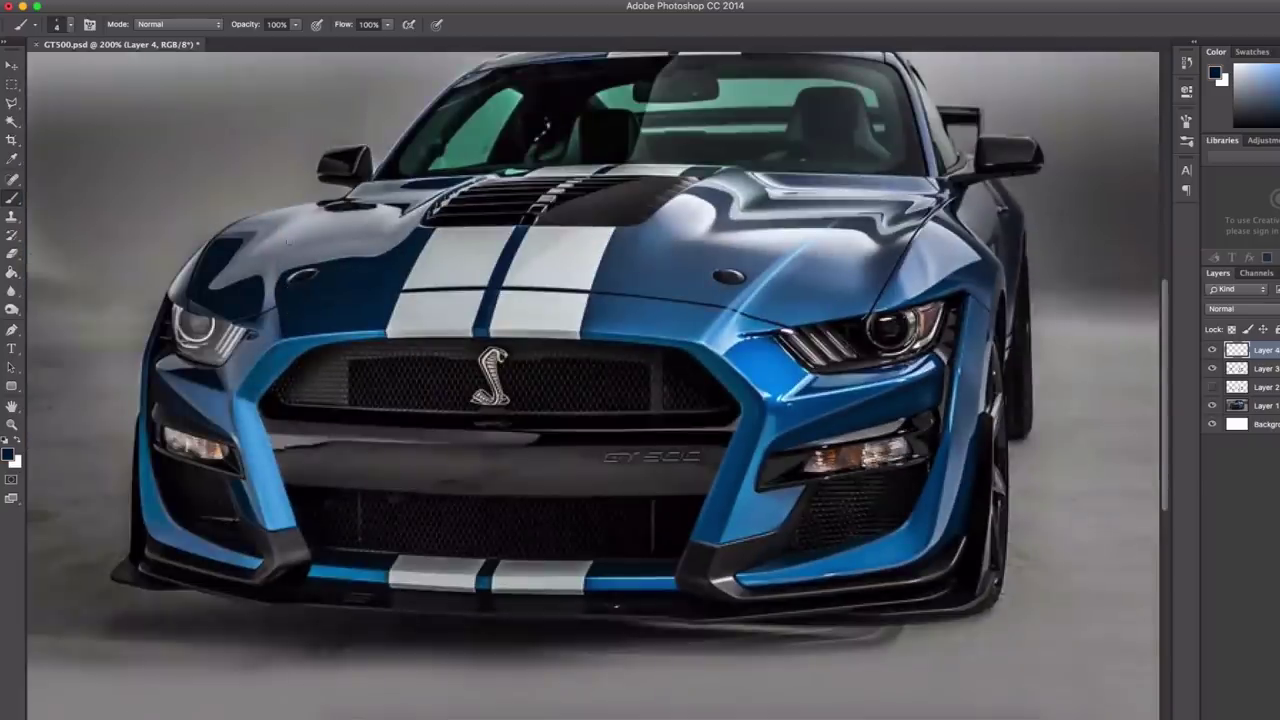
# Paint a matching dark blue crease along the hood's left side with 4 px and 3 px brushes.
pyautogui.moveTo(277, 286); pyautogui.dragTo(286, 227)
pyautogui.moveTo(279, 316); pyautogui.dragTo(272, 248)
pyautogui.scroll(2, 280, 262)
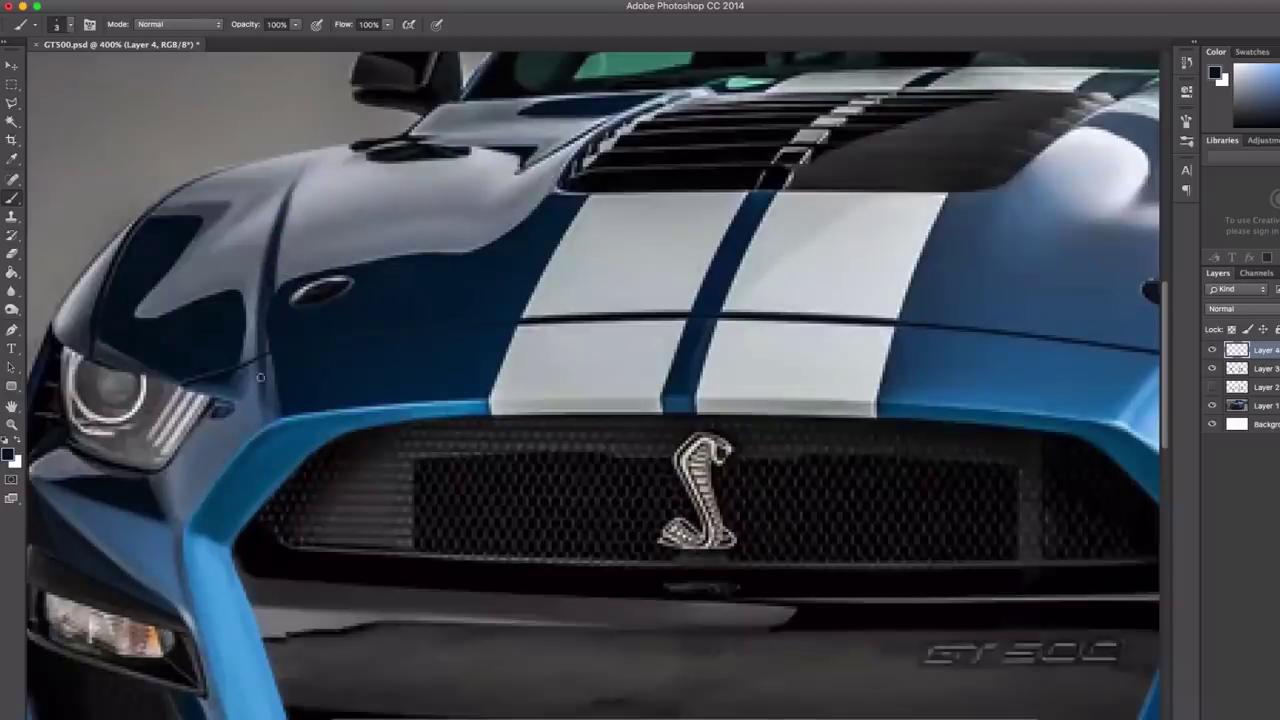
pyautogui.scroll(-2, 515, 383)
pyautogui.scroll(2, 938, 359)
# Sharpen the right hood crease's highlight with a sampled pale blue and a 3 px brush.
pyautogui.keyDown('alt'); pyautogui.click(733, 423); pyautogui.keyUp('alt')
pyautogui.moveTo(721, 432); pyautogui.dragTo(837, 307)
pyautogui.press('super+minus')
pyautogui.press('super+minus')
pyautogui.press('super+minus')
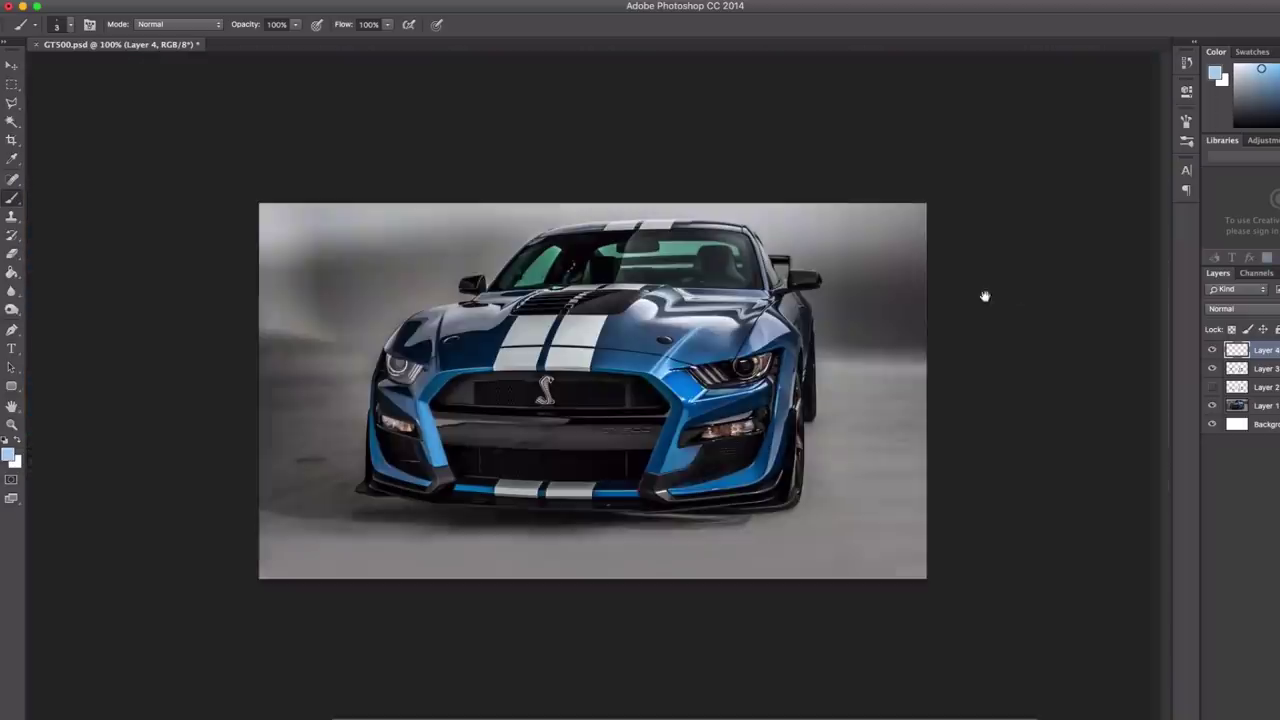
pyautogui.keyDown('super'); pyautogui.click(722, 366); pyautogui.keyUp('super')
pyautogui.moveTo(722, 366); pyautogui.dragTo(840, 326)
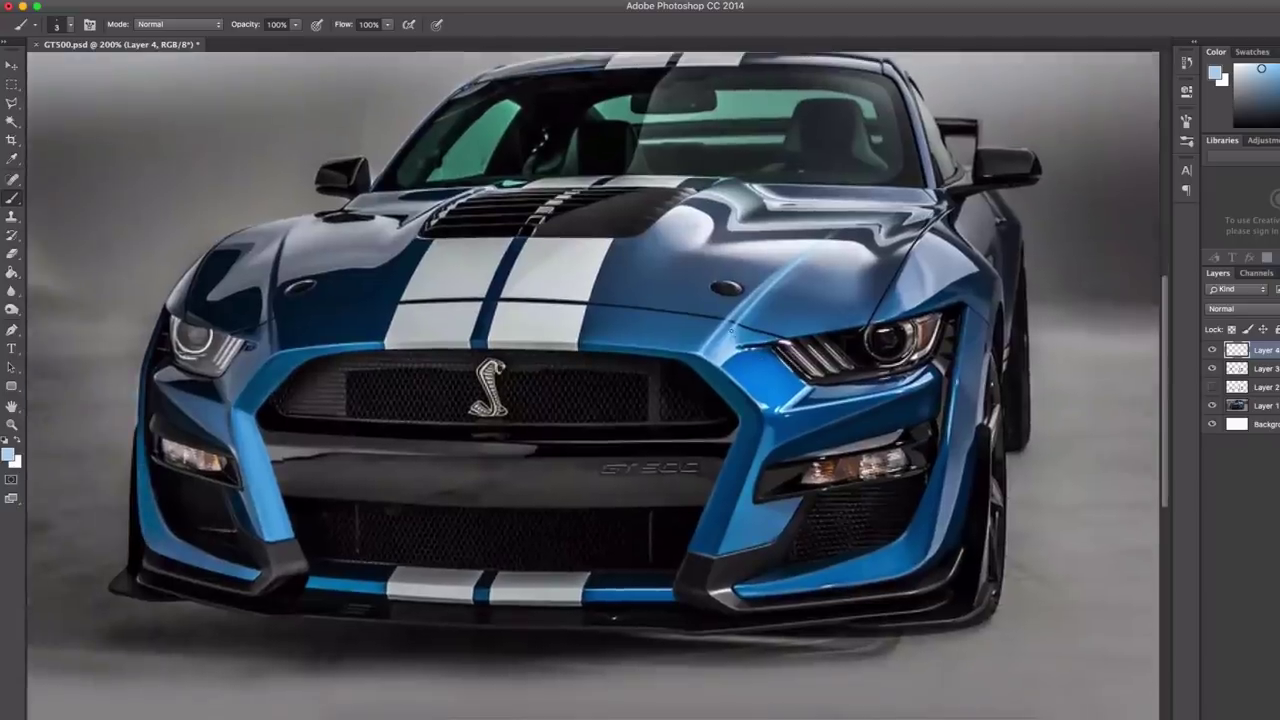
# Add another layer and try soft shading with sampled tones on the car's left front, undoing the trial strokes.
pyautogui.press('alt+shift+super+n')
pyautogui.keyDown('alt'); pyautogui.click(302, 453); pyautogui.keyUp('alt')
pyautogui.rightClick(438, 346)
pyautogui.click(526, 590)
pyautogui.press('super+z')
pyautogui.moveTo(398, 366); pyautogui.dragTo(376, 430)
pyautogui.keyDown('alt'); pyautogui.click(409, 391); pyautogui.keyUp('alt')
pyautogui.press('super+z')
# Soften the new shading on the car's left front with the Eraser at 42 px and reset the colours to default.
pyautogui.press('e')
pyautogui.moveTo(376, 326); pyautogui.dragTo(398, 342)
pyautogui.press('d')
pyautogui.press('super+minus')
pyautogui.press('super+plus')
pyautogui.moveTo(606, 374); pyautogui.dragTo(614, 414)
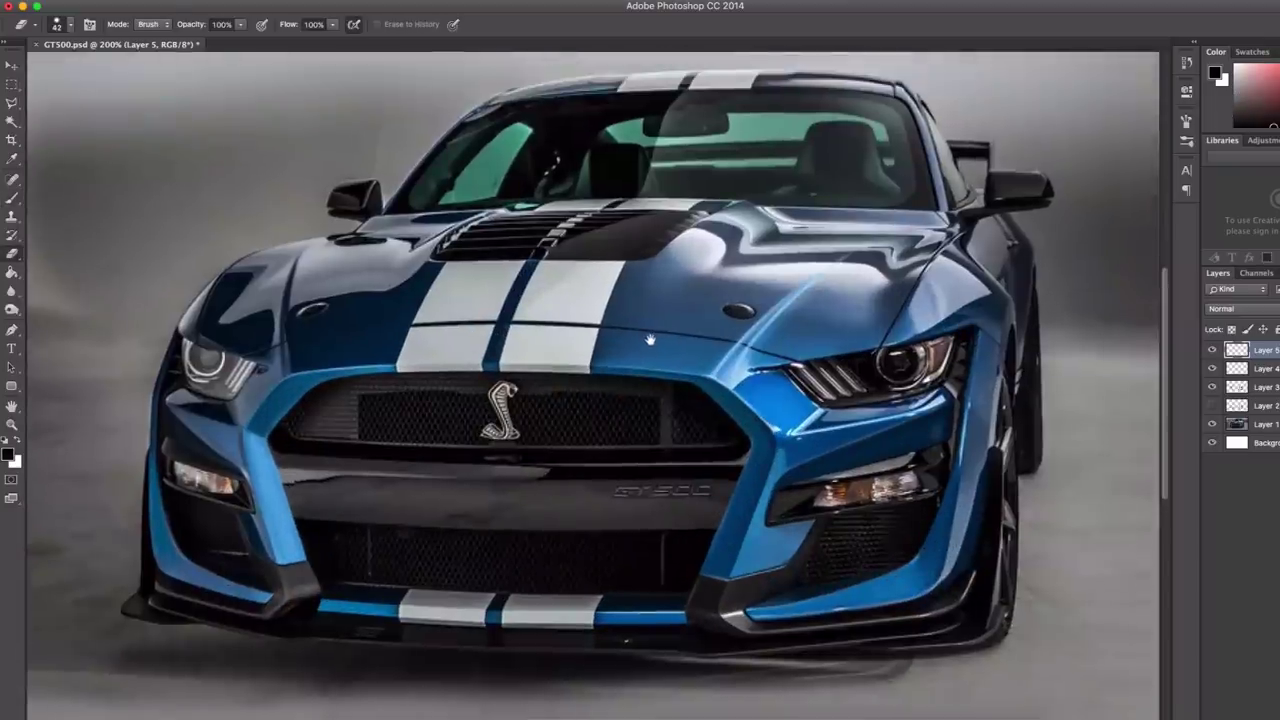
pyautogui.press('b')
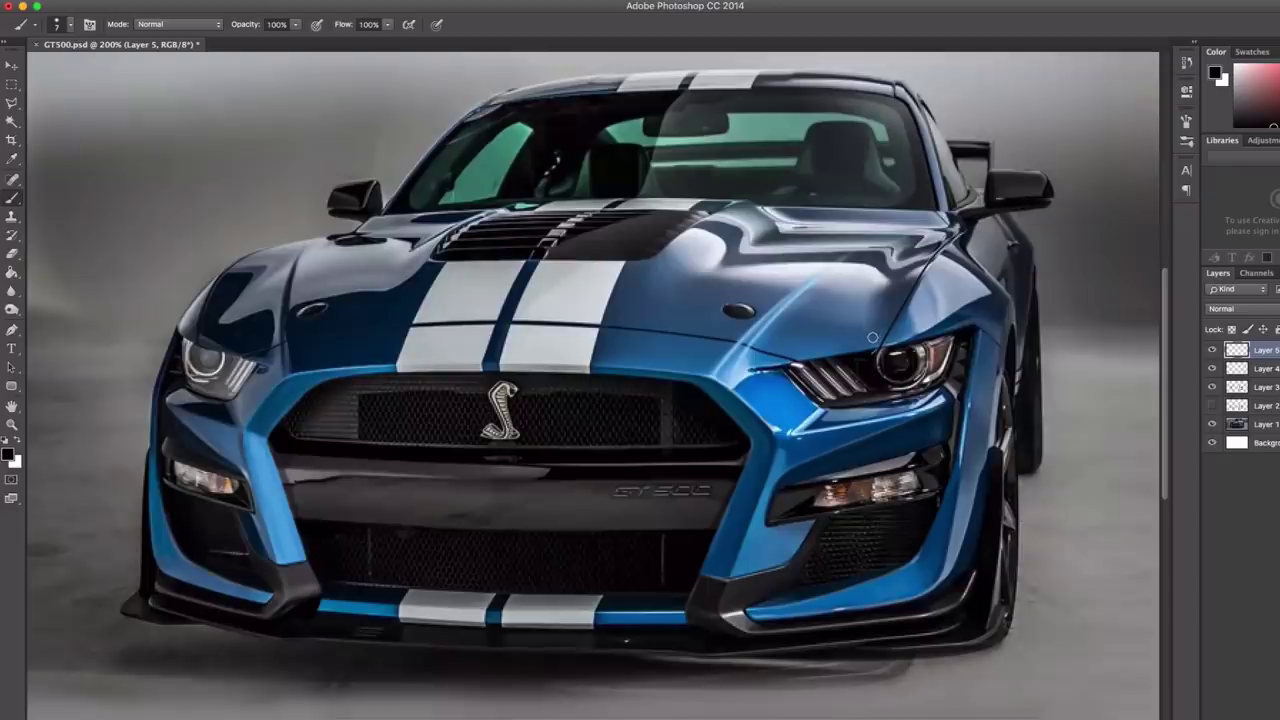
# Merge the three visible paint layers into one and compare the redesigned front with the original.
pyautogui.keyDown('shift'); pyautogui.click(1266, 383); pyautogui.keyUp('shift')
pyautogui.press('super+e')
pyautogui.click(1212, 351)
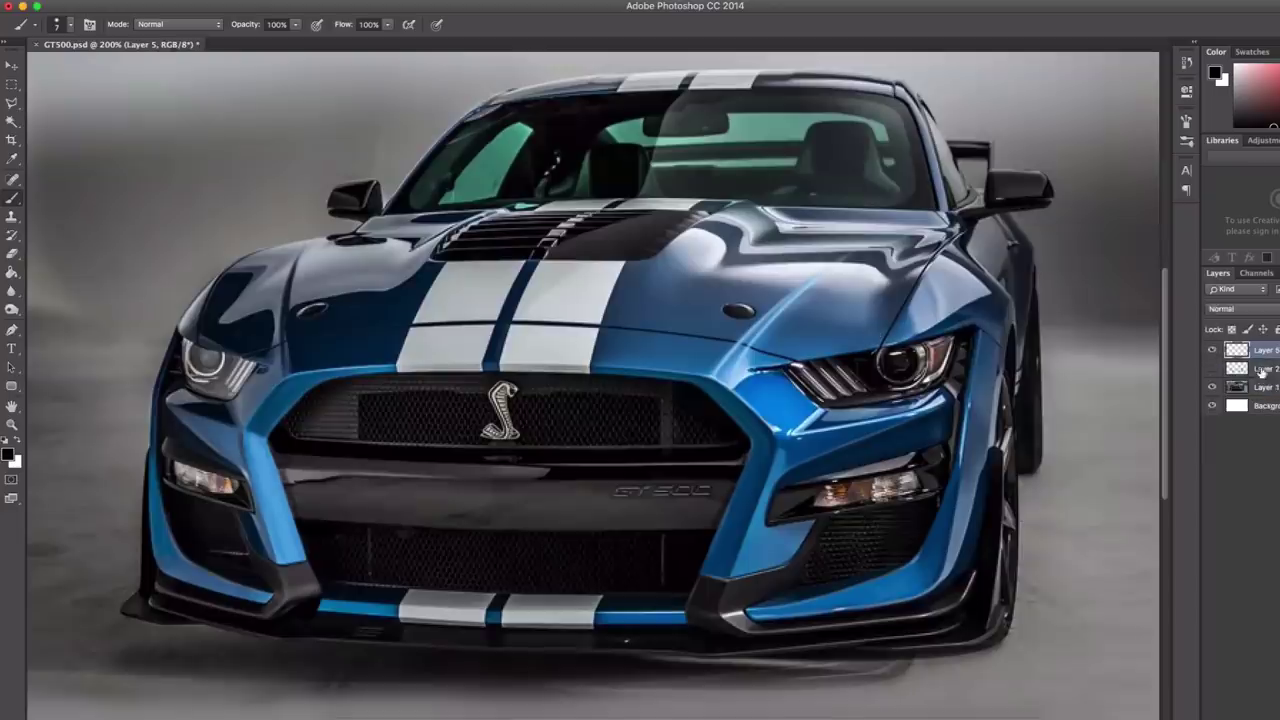
pyautogui.click(1212, 351)
pyautogui.press('Tab')
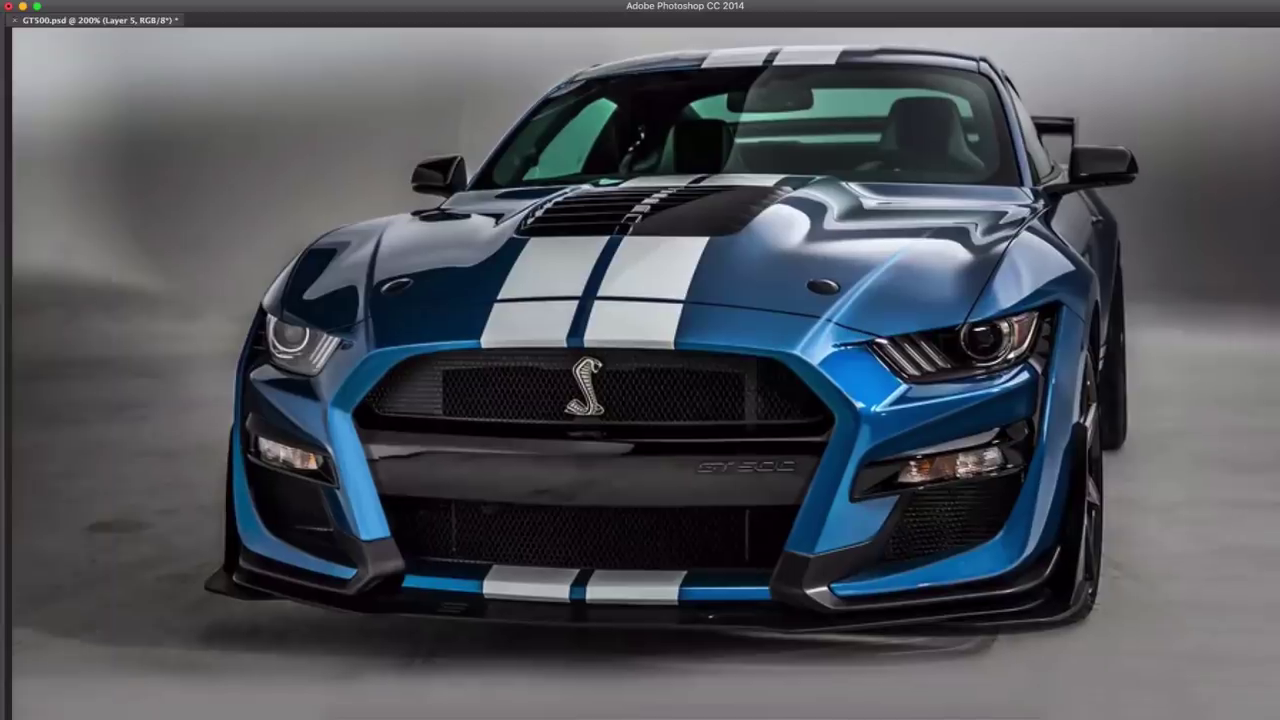
pyautogui.press('Tab')
pyautogui.click(1212, 350)
pyautogui.click(1212, 350)
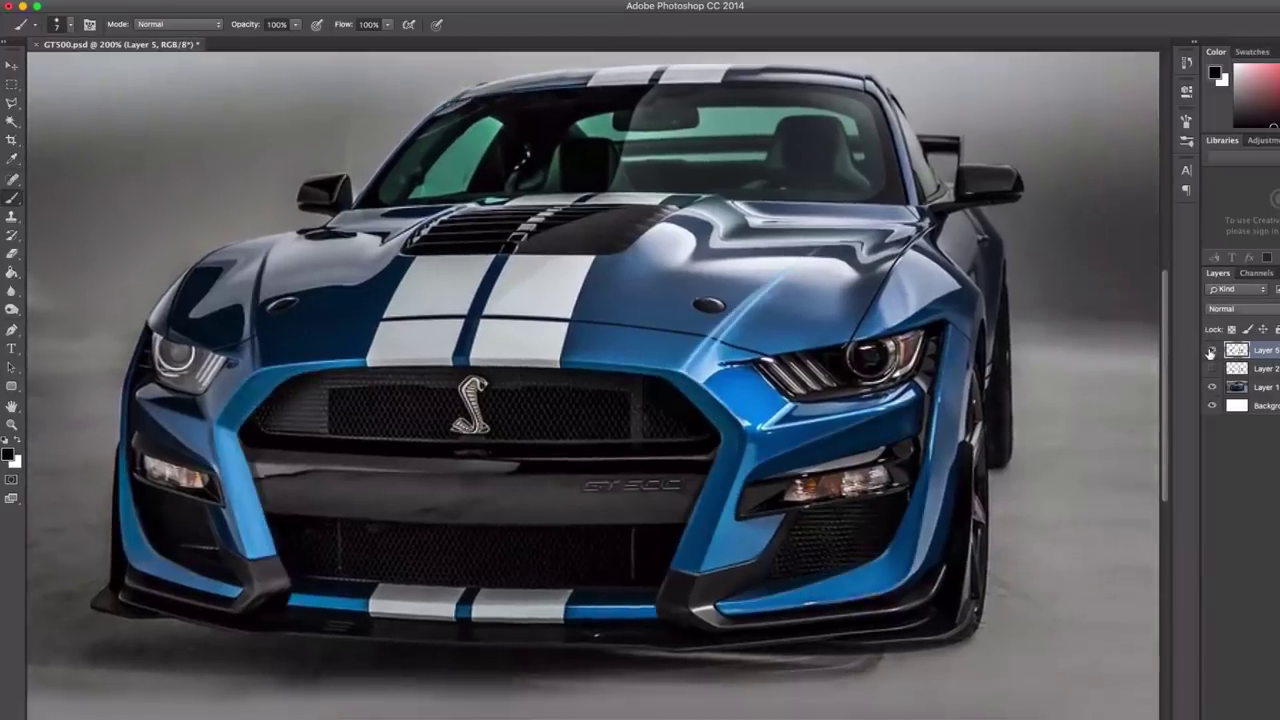
pyautogui.click(1211, 350)
pyautogui.click(1212, 351)
# Examine the left trim corner up close and compare the whole repaint with the original photo.
pyautogui.press('x')
pyautogui.scroll(3, 264, 590)
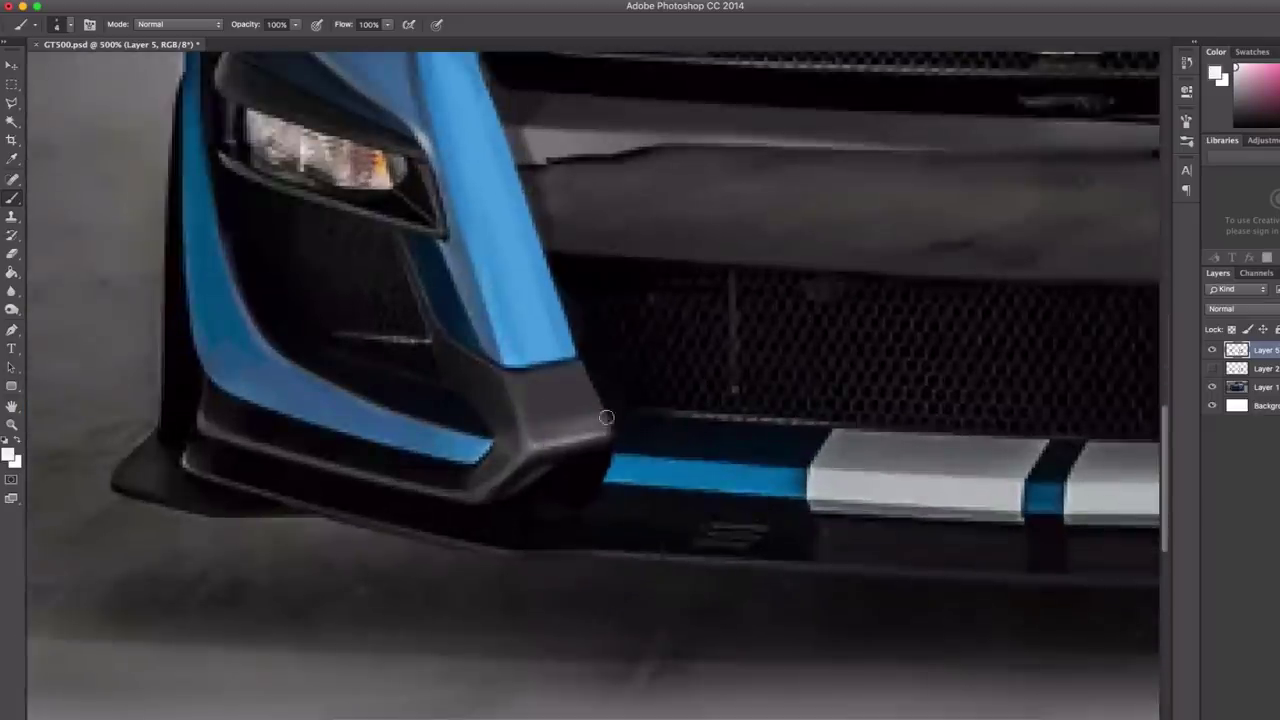
pyautogui.scroll(-2, 760, 407)
pyautogui.scroll(-1, 794, 404)
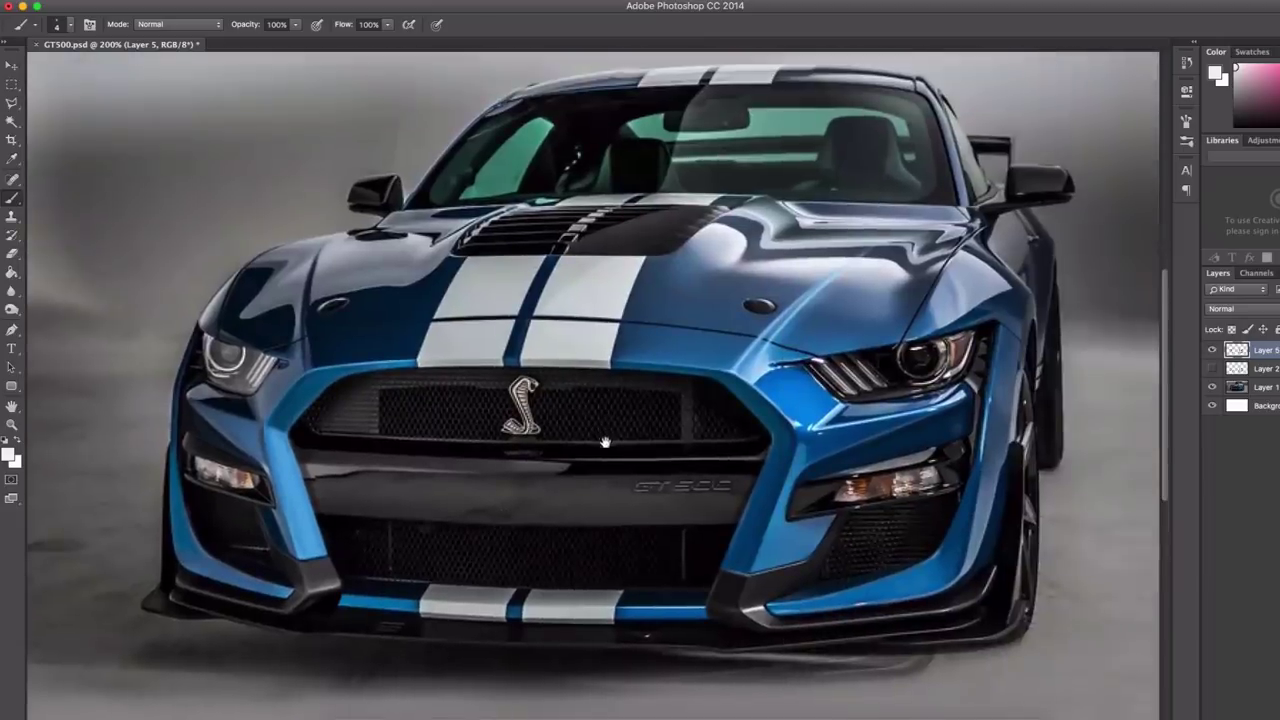
pyautogui.keyDown('alt'); pyautogui.click(808, 441); pyautogui.keyUp('alt')
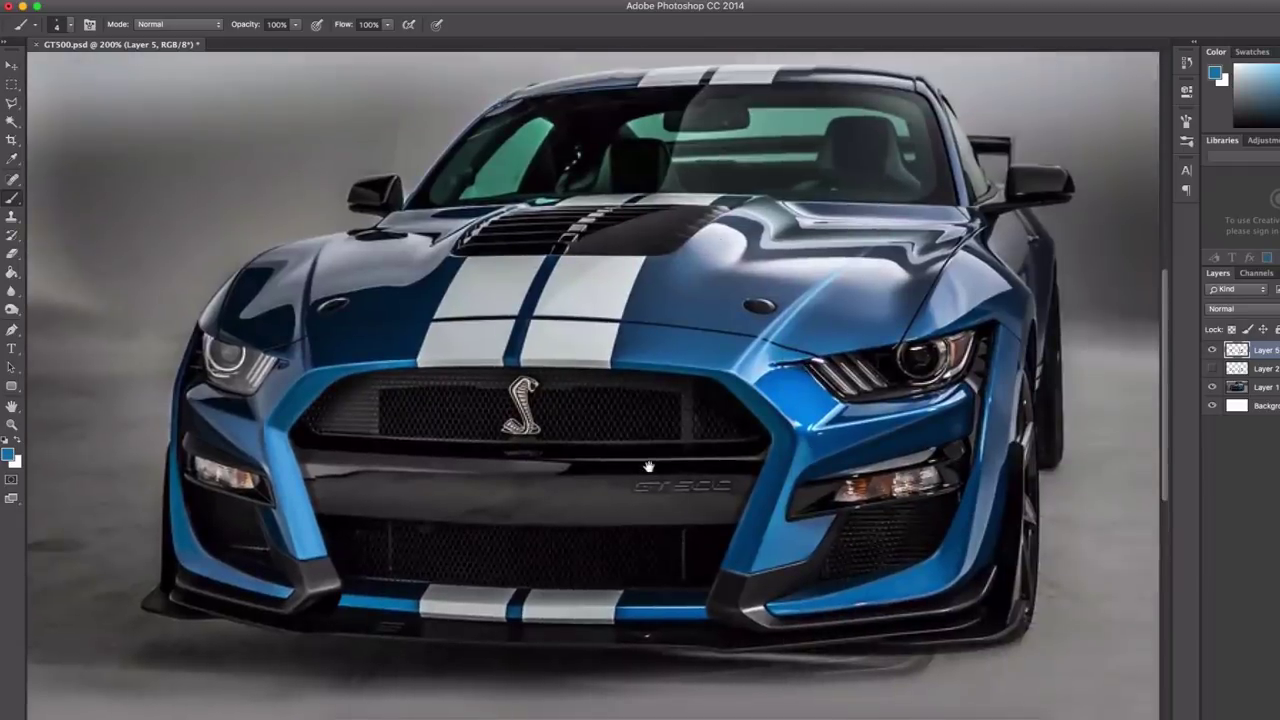
pyautogui.scroll(-1, 664, 487)
pyautogui.click(1212, 351)
pyautogui.click(1212, 352)
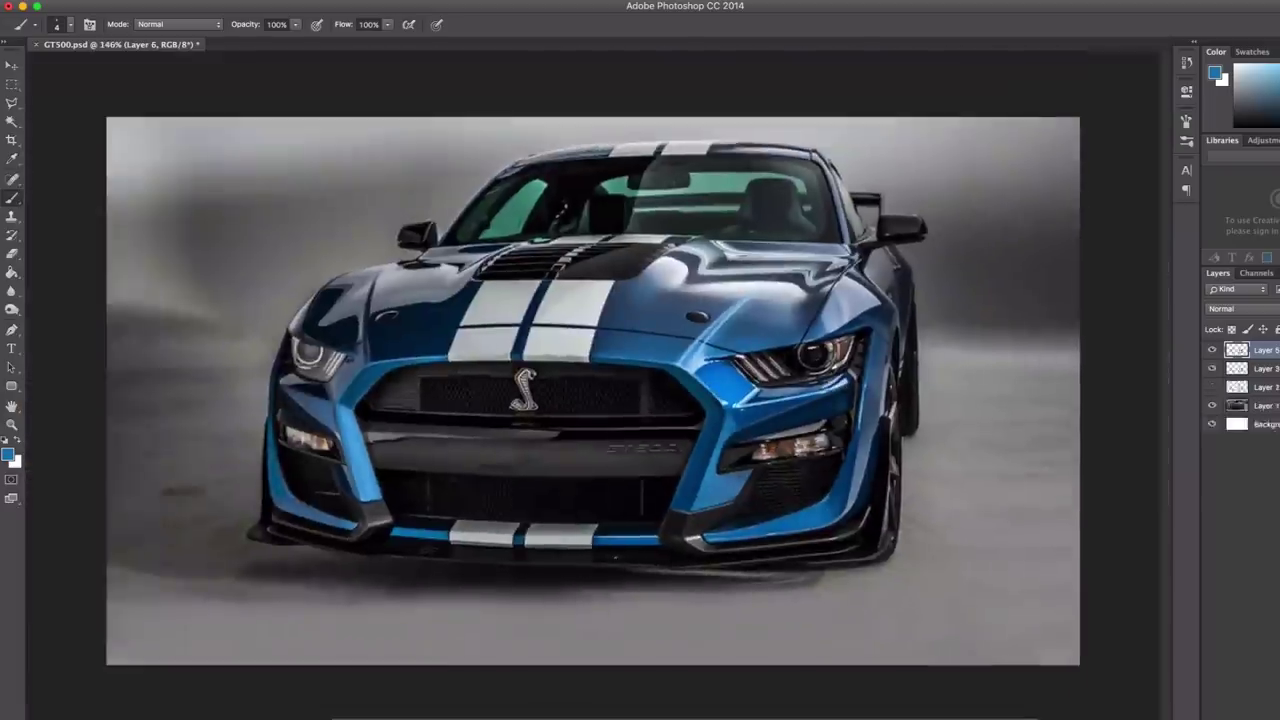
# Set the new top layer to Color Dodge, sample light blue from the bumper and choose a soft brush at size 20.
pyautogui.click(1238, 309)
pyautogui.click(1240, 423)
pyautogui.keyDown('alt'); pyautogui.click(728, 378); pyautogui.keyUp('alt')
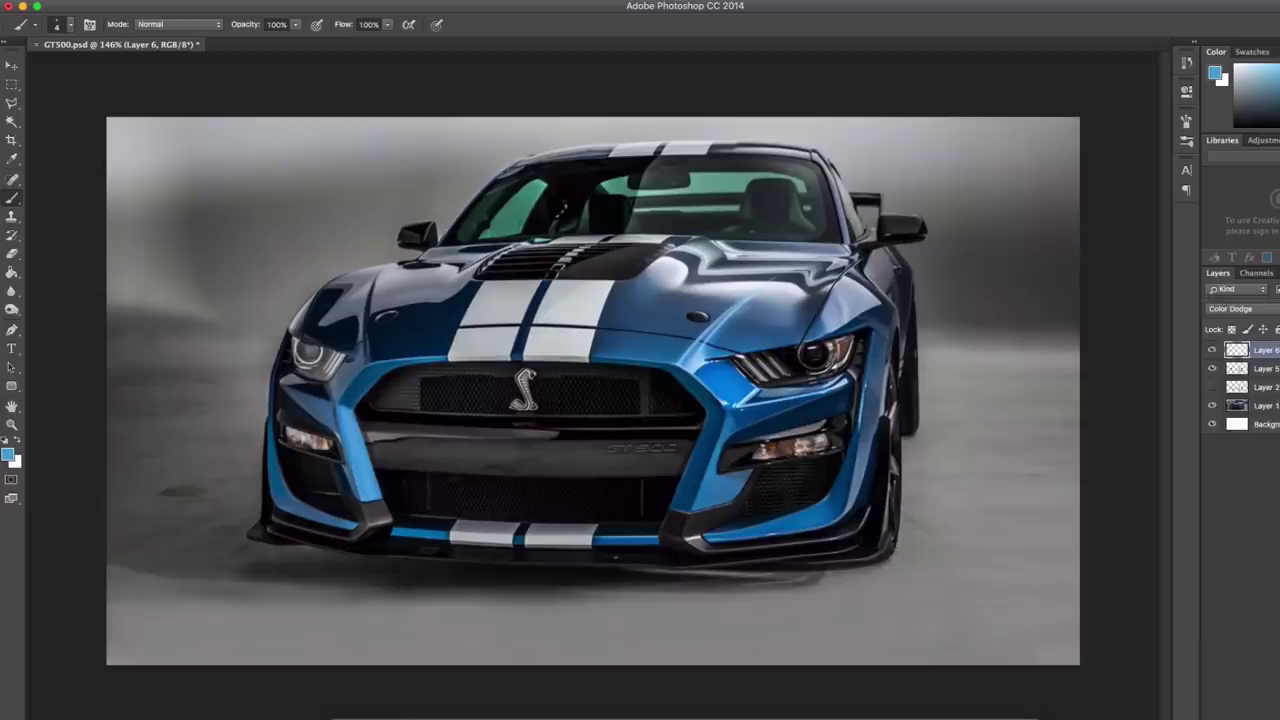
pyautogui.rightClick(629, 279)
pyautogui.click(716, 565)
pyautogui.click(730, 297)
pyautogui.write('20')
pyautogui.press('Return')
# Paint soft blue glows inside both headlights and choose a lighter blue.
pyautogui.click(310, 353)
pyautogui.moveTo(314, 357); pyautogui.dragTo(324, 357)
pyautogui.click(814, 355)
pyautogui.moveTo(798, 364); pyautogui.dragTo(814, 356)
pyautogui.click(1236, 67)
pyautogui.press('x')
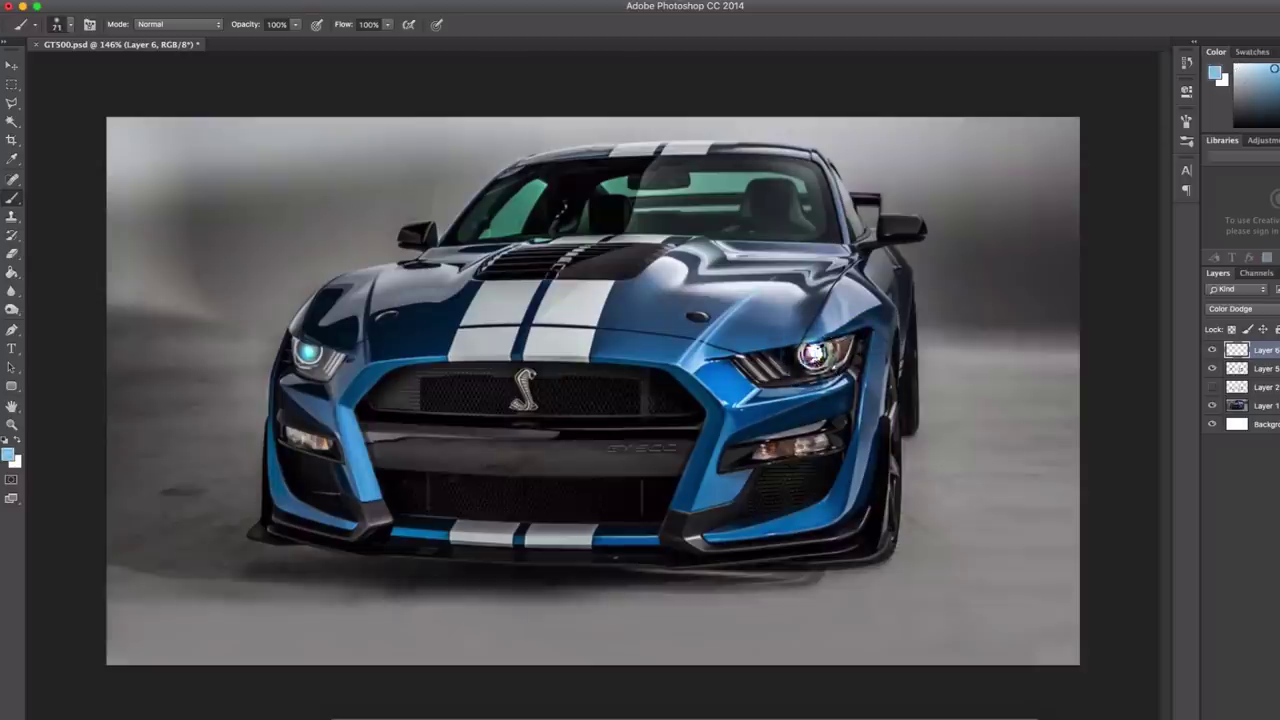
# Brighten the centres of both headlight glows with white, using a 12 px brush.
pyautogui.click(814, 356)
pyautogui.press('x')
pyautogui.press('[')
pyautogui.click(307, 350)
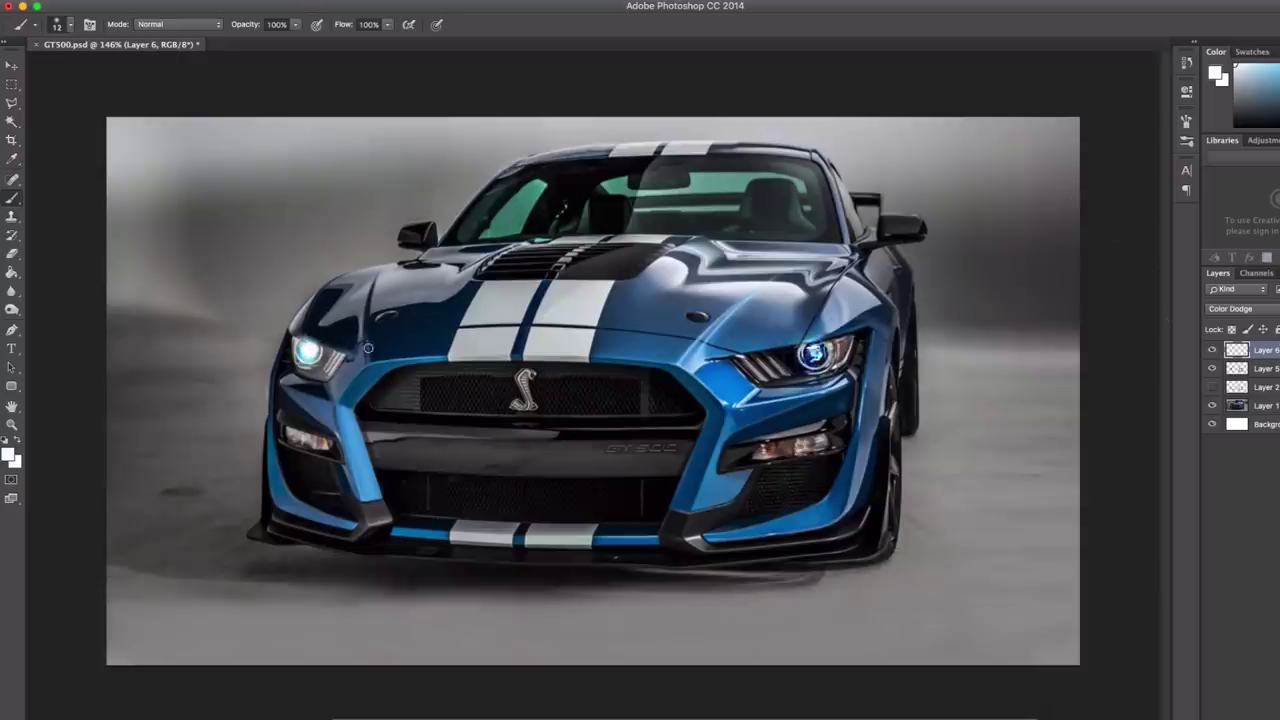
pyautogui.click(814, 354)
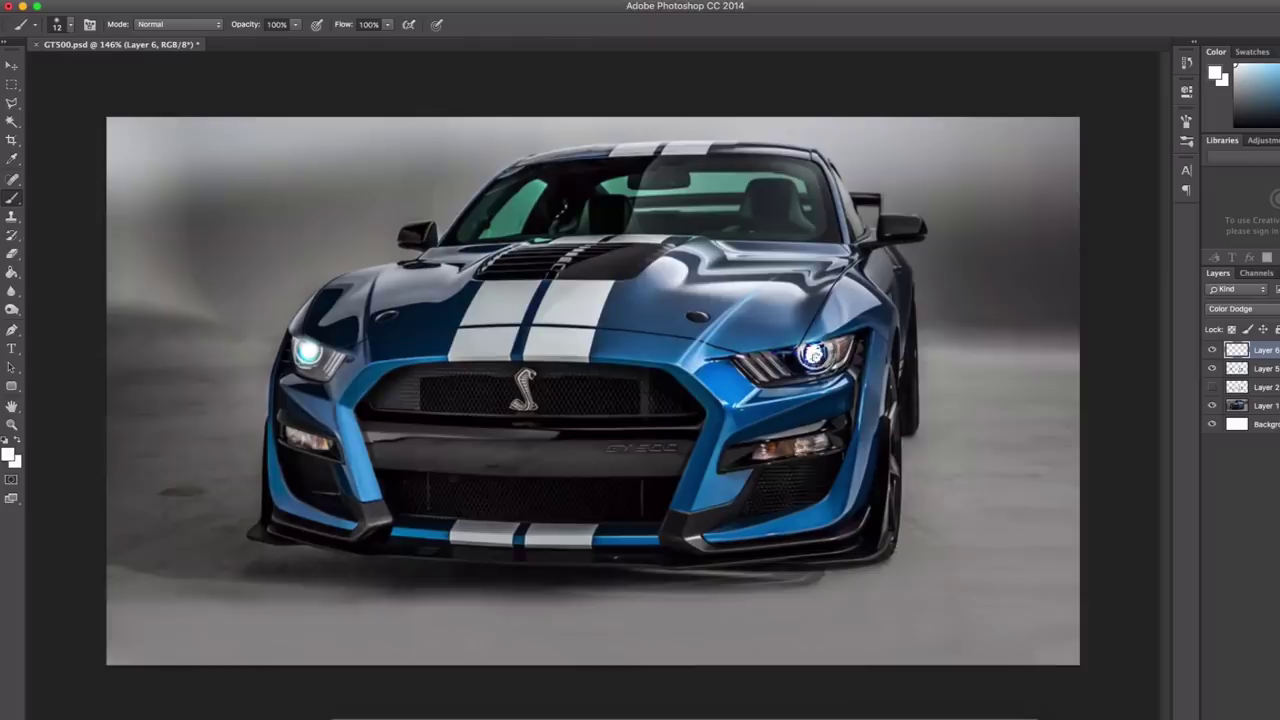
# Light up the strips beside both headlight projectors in pale tones with a smaller brush.
pyautogui.keyDown('super'); pyautogui.click(790, 370); pyautogui.keyUp('super')
pyautogui.keyDown('super'); pyautogui.click(790, 370); pyautogui.keyUp('super')
pyautogui.click(767, 336)
pyautogui.press('super+z')
pyautogui.press('[')
pyautogui.press('[')
pyautogui.press('[')
pyautogui.press('[')
pyautogui.press('[')
pyautogui.click(1258, 66)
pyautogui.keyDown('super'); pyautogui.click(816, 353); pyautogui.keyUp('super')
pyautogui.moveTo(768, 382)
pyautogui.mouseDown()
pyautogui.moveTo(724, 341)
pyautogui.moveTo(770, 386)
pyautogui.mouseUp()
pyautogui.moveTo(690, 338); pyautogui.dragTo(738, 392)
pyautogui.moveTo(652, 344)
pyautogui.mouseDown()
pyautogui.moveTo(702, 398)
pyautogui.moveTo(664, 348)
pyautogui.mouseUp()
pyautogui.moveTo(190, 350); pyautogui.dragTo(1015, 315)
pyautogui.moveTo(366, 289)
pyautogui.mouseDown()
pyautogui.moveTo(338, 338)
pyautogui.moveTo(354, 346)
pyautogui.moveTo(343, 340)
pyautogui.mouseUp()
# Add a Hard Light layer and paint a broad pale blue halo around the right headlight with a soft brush.
pyautogui.keyDown('alt'); pyautogui.click(468, 342); pyautogui.keyUp('alt')
pyautogui.keyDown('alt'); pyautogui.click(326, 371); pyautogui.keyUp('alt')
pyautogui.press('super+shift+alt+n')
pyautogui.click(1236, 309)
pyautogui.click(1236, 484)
pyautogui.moveTo(1027, 325); pyautogui.dragTo(1091, 327)
pyautogui.click(1025, 327)
pyautogui.click(1024, 331)
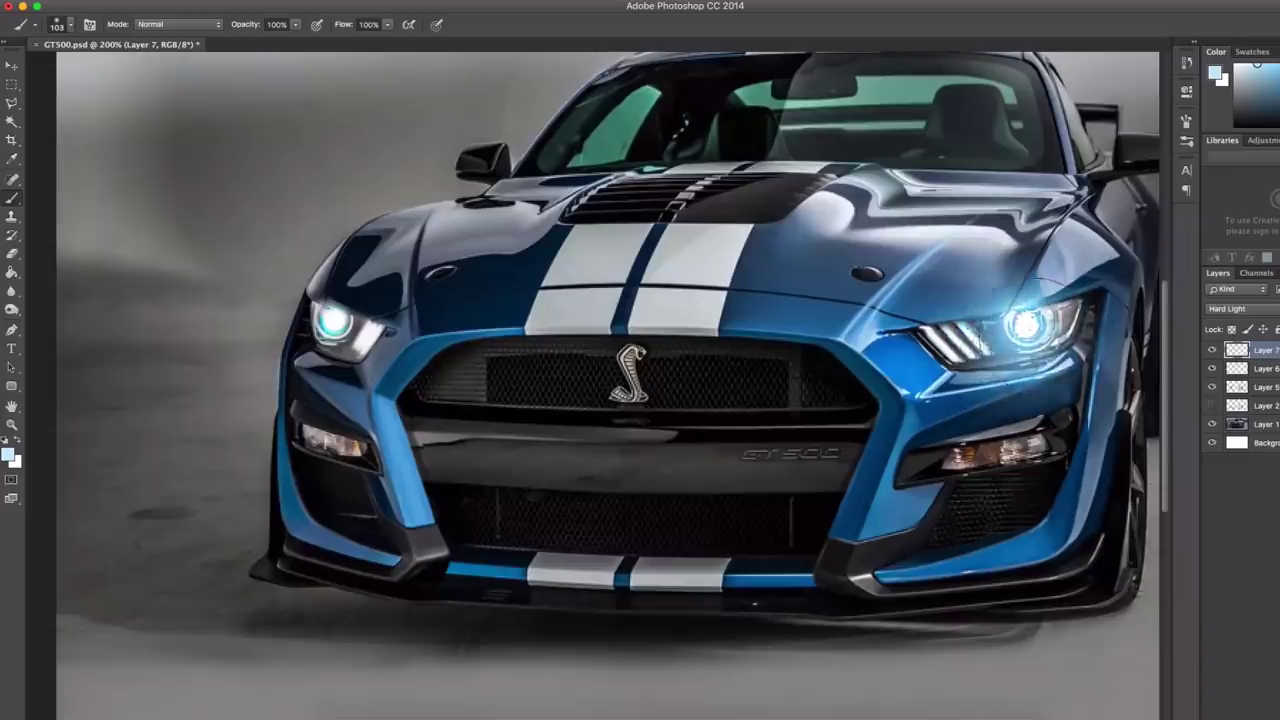
# Paint a broad pale blue halo around the left headlight with a 166 px brush.
pyautogui.moveTo(335, 323)
pyautogui.keyDown('ctrl'); pyautogui.keyDown('alt'); pyautogui.mouseDown()
pyautogui.moveTo(316, 323)
pyautogui.moveTo(415, 338)
pyautogui.mouseUp(); pyautogui.keyUp('alt'); pyautogui.keyUp('ctrl')
pyautogui.click(333, 322)
pyautogui.click(340, 338)
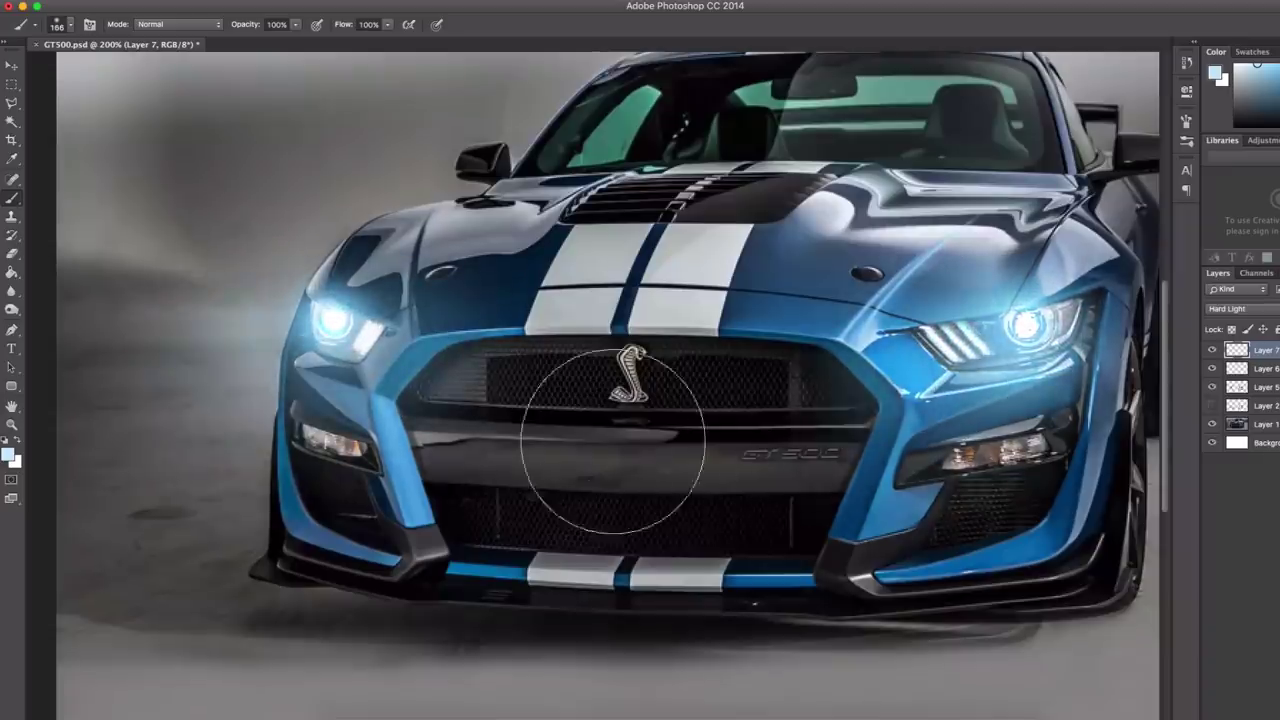
# Erase the excess halo around the right headlight with a soft eraser.
pyautogui.press('e')
pyautogui.rightClick(961, 295)
pyautogui.click(1044, 364)
pyautogui.keyDown('ctrl'); pyautogui.keyDown('alt'); pyautogui.moveTo(814, 282); pyautogui.dragTo(780, 282); pyautogui.keyUp('alt'); pyautogui.keyUp('ctrl')
pyautogui.moveTo(1005, 287)
pyautogui.mouseDown()
pyautogui.moveTo(769, 287)
pyautogui.moveTo(1098, 290)
pyautogui.mouseUp()
pyautogui.moveTo(878, 267); pyautogui.dragTo(741, 248)
pyautogui.moveTo(905, 370)
pyautogui.mouseDown()
pyautogui.moveTo(1004, 345)
pyautogui.moveTo(946, 368)
pyautogui.moveTo(720, 338)
pyautogui.moveTo(790, 368)
pyautogui.mouseUp()
# Erase the pale blue halo spilling onto the bodywork around both headlights, enlarging the eraser to 51 px.
pyautogui.keyDown('ctrl'); pyautogui.keyDown('alt'); pyautogui.moveTo(886, 295); pyautogui.dragTo(862, 295); pyautogui.keyUp('alt'); pyautogui.keyUp('ctrl')
pyautogui.moveTo(776, 302)
pyautogui.mouseDown()
pyautogui.moveTo(936, 268)
pyautogui.moveTo(880, 283)
pyautogui.mouseUp()
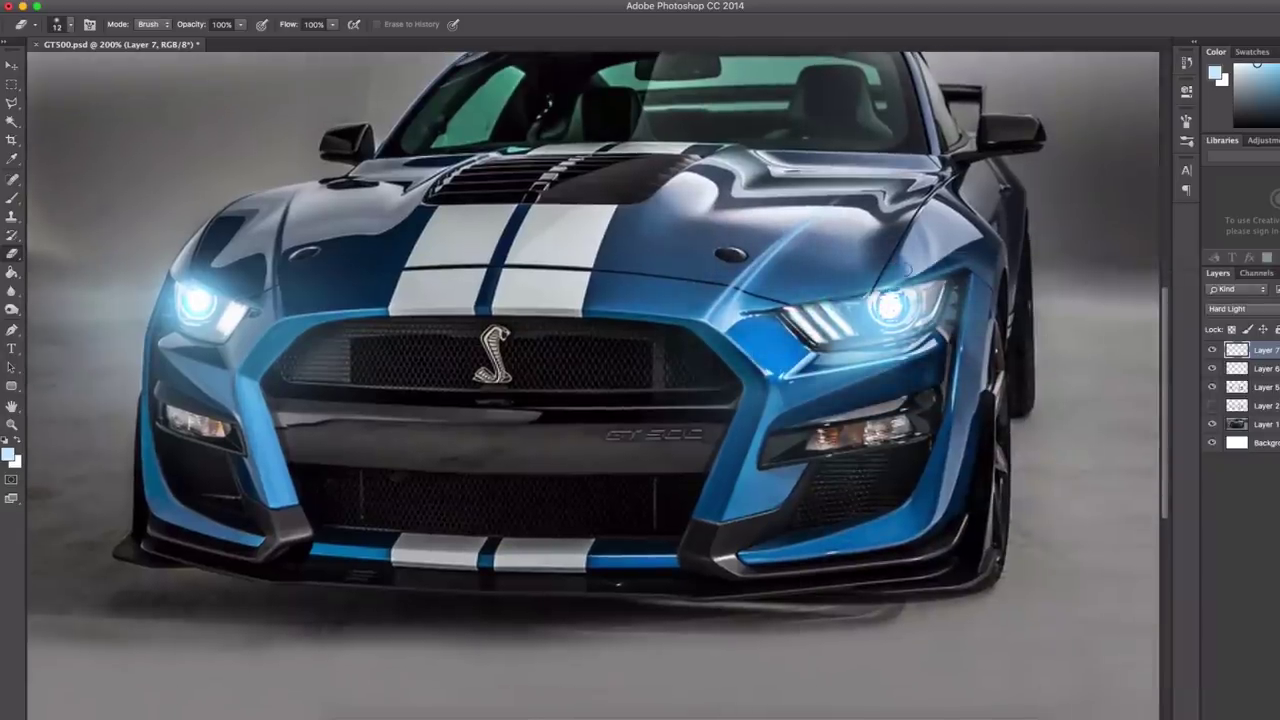
pyautogui.moveTo(272, 363)
pyautogui.keyDown('ctrl'); pyautogui.keyDown('alt'); pyautogui.mouseDown()
pyautogui.moveTo(420, 359)
pyautogui.moveTo(561, 381)
pyautogui.moveTo(846, 331)
pyautogui.mouseUp(); pyautogui.keyUp('alt'); pyautogui.keyUp('ctrl')
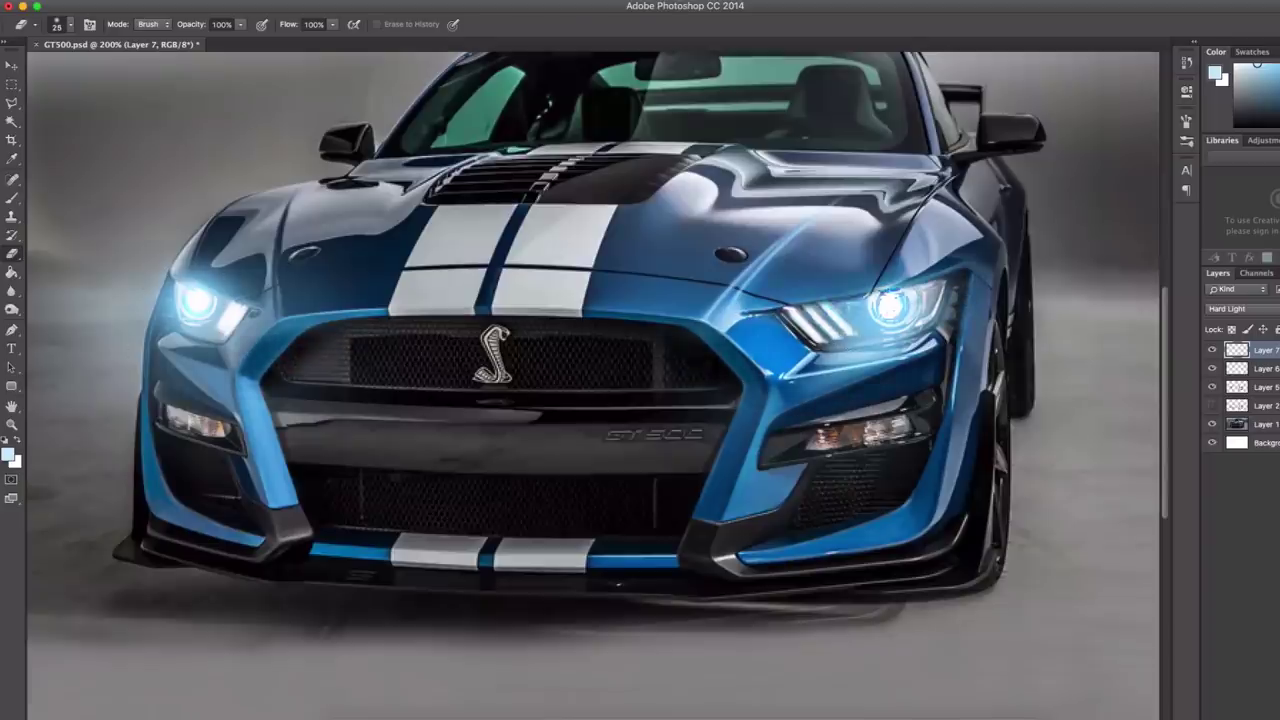
pyautogui.moveTo(179, 325)
pyautogui.mouseDown()
pyautogui.moveTo(74, 339)
pyautogui.moveTo(450, 389)
pyautogui.mouseUp()
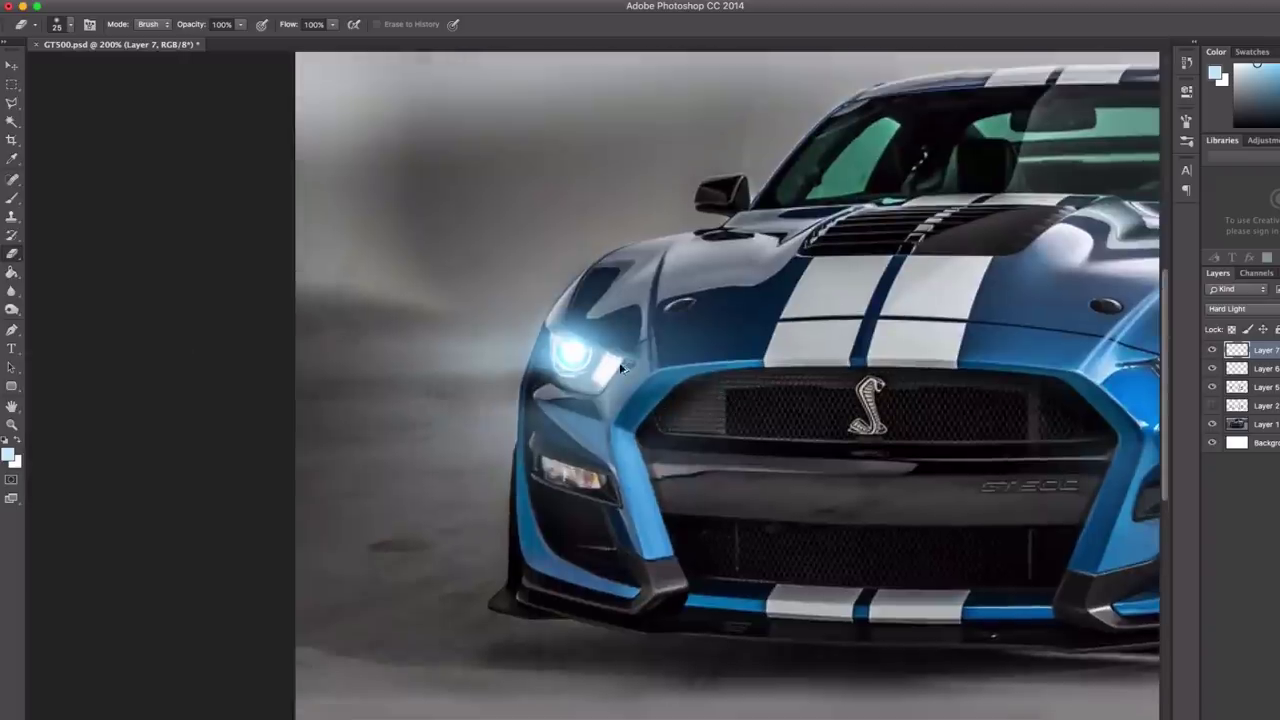
pyautogui.keyDown('ctrl'); pyautogui.keyDown('alt'); pyautogui.moveTo(534, 414); pyautogui.dragTo(560, 414); pyautogui.keyUp('alt'); pyautogui.keyUp('ctrl')
pyautogui.moveTo(532, 398)
pyautogui.mouseDown()
pyautogui.moveTo(484, 408)
pyautogui.moveTo(685, 409)
pyautogui.moveTo(395, 297)
pyautogui.moveTo(401, 316)
pyautogui.moveTo(644, 310)
pyautogui.mouseUp()
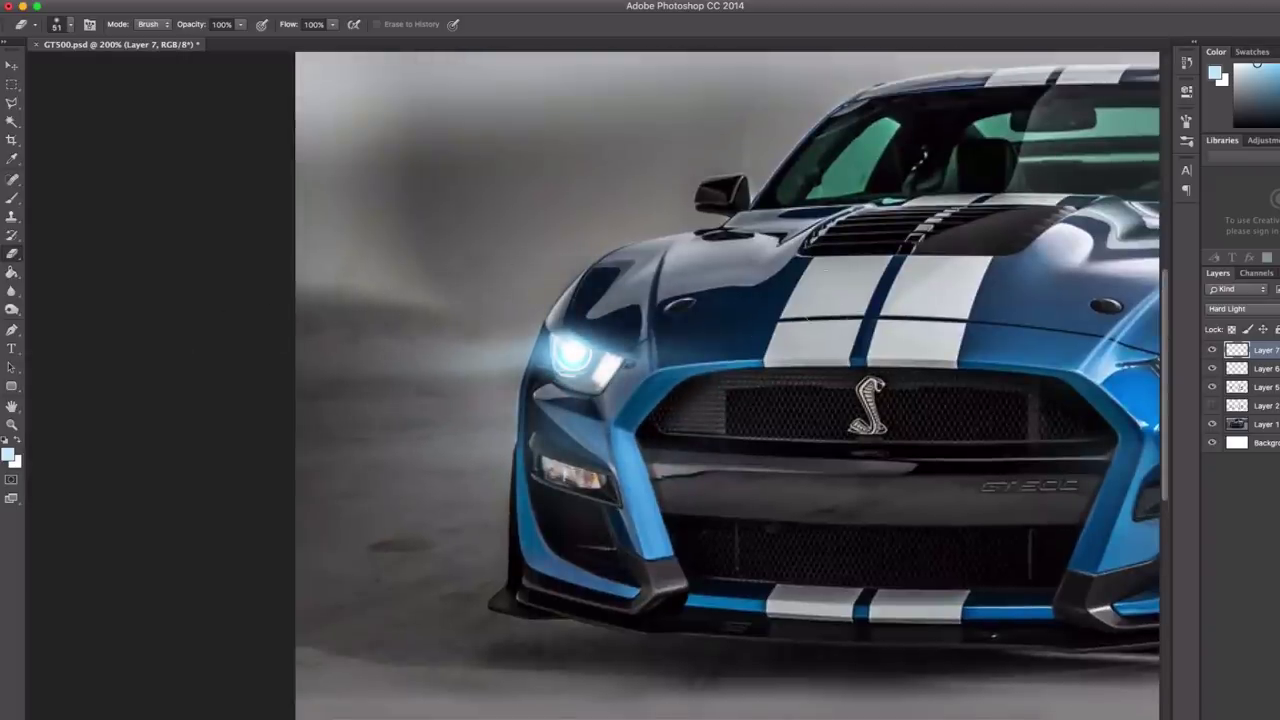
# Brush a straight horizontal pale blue light streak through the left headlight and try one across the right headlight.
pyautogui.press('b')
pyautogui.keyDown('ctrl'); pyautogui.keyDown('alt'); pyautogui.moveTo(580, 348); pyautogui.dragTo(463, 363); pyautogui.keyUp('alt'); pyautogui.keyUp('ctrl')
pyautogui.keyDown('shift'); pyautogui.moveTo(567, 352); pyautogui.dragTo(400, 352); pyautogui.keyUp('shift')
pyautogui.press('super+z')
pyautogui.keyDown('shift'); pyautogui.moveTo(674, 355); pyautogui.dragTo(304, 355); pyautogui.keyUp('shift')
pyautogui.moveTo(984, 406); pyautogui.dragTo(711, 394)
pyautogui.keyDown('shift'); pyautogui.moveTo(1072, 342); pyautogui.dragTo(692, 346); pyautogui.keyUp('shift')
pyautogui.press('super+z')
# Trim the light streak and leftover glow around the headlights with a 51 px eraser.
pyautogui.press('e')
pyautogui.moveTo(400, 335); pyautogui.dragTo(402, 355)
pyautogui.moveTo(447, 371); pyautogui.dragTo(570, 376)
pyautogui.moveTo(180, 354)
pyautogui.mouseDown()
pyautogui.moveTo(237, 349)
pyautogui.moveTo(217, 354)
pyautogui.mouseUp()
pyautogui.moveTo(640, 390); pyautogui.dragTo(475, 378)
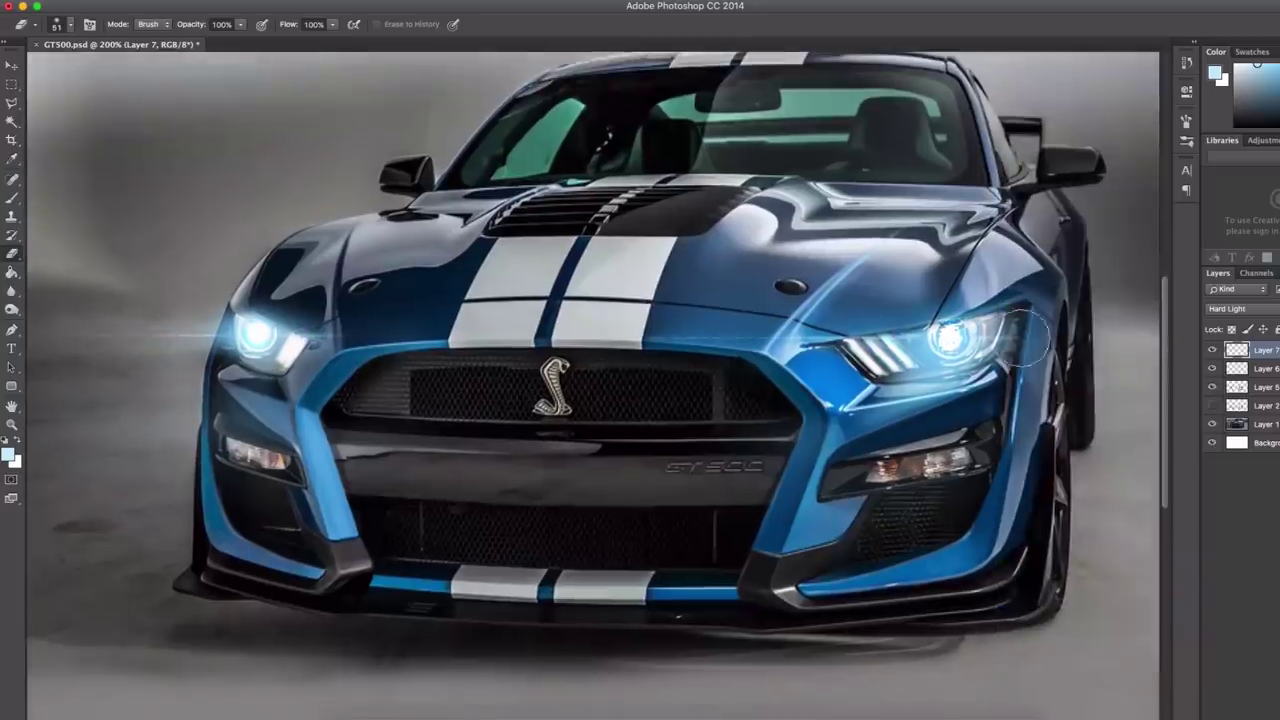
pyautogui.press('super+minus')
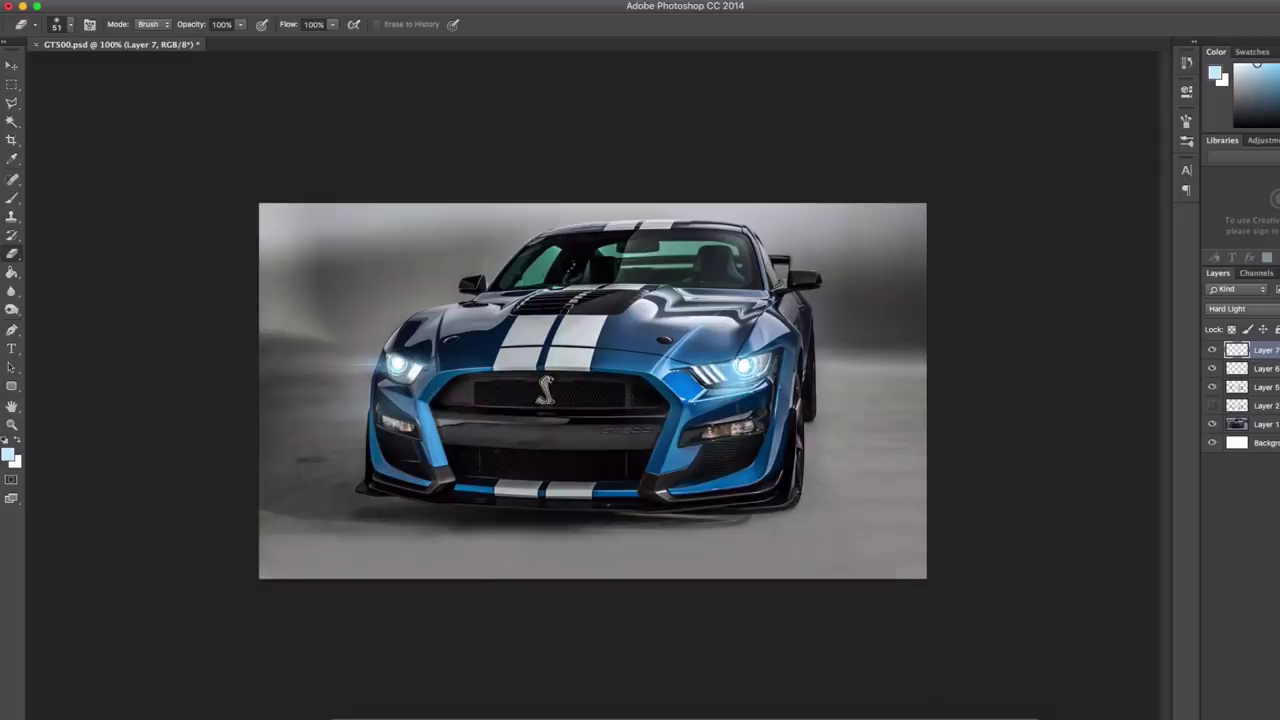
pyautogui.keyDown('super'); pyautogui.click(582, 440); pyautogui.keyUp('super')
pyautogui.press('super+minus')
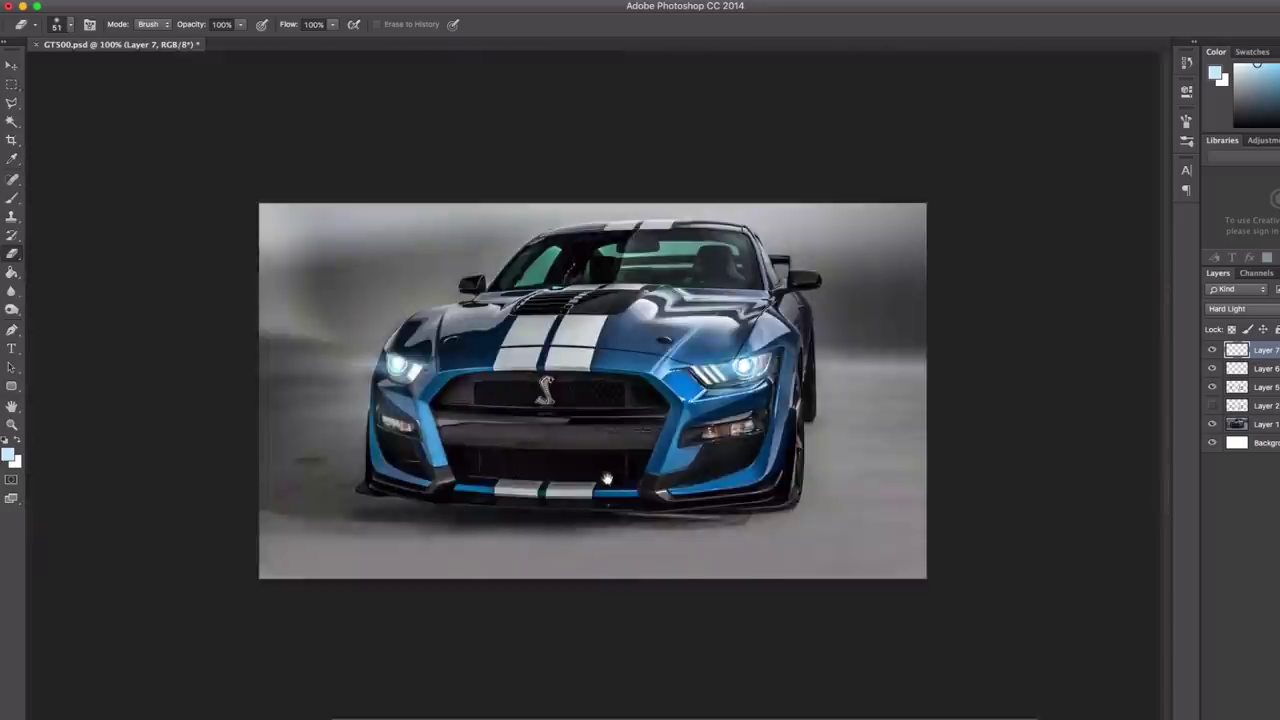
pyautogui.moveTo(608, 474); pyautogui.dragTo(646, 466)
pyautogui.keyDown('shift'); pyautogui.click(1275, 384); pyautogui.keyUp('shift')
pyautogui.press('super+e')
pyautogui.press('super+z')
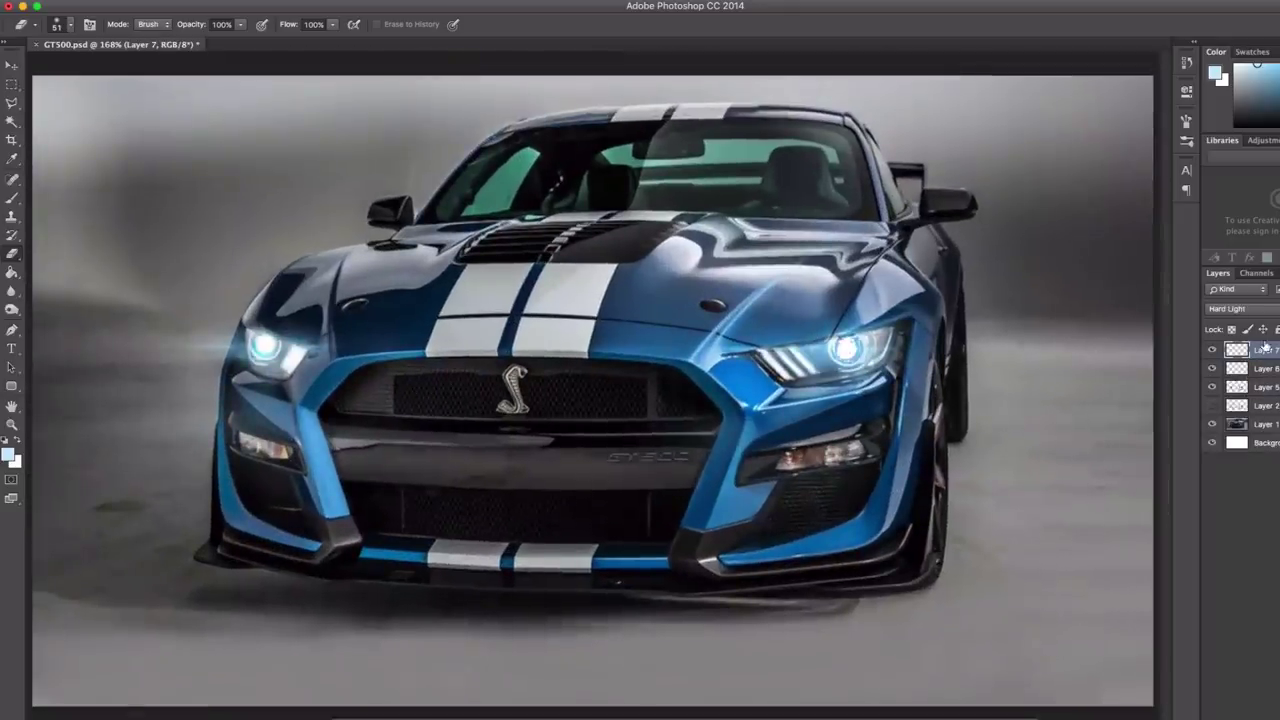
# Stamp all visible layers into a new top layer, then hide the edit layers beneath to compare it with the original.
pyautogui.press('m')
pyautogui.press('super+alt+shift+e')
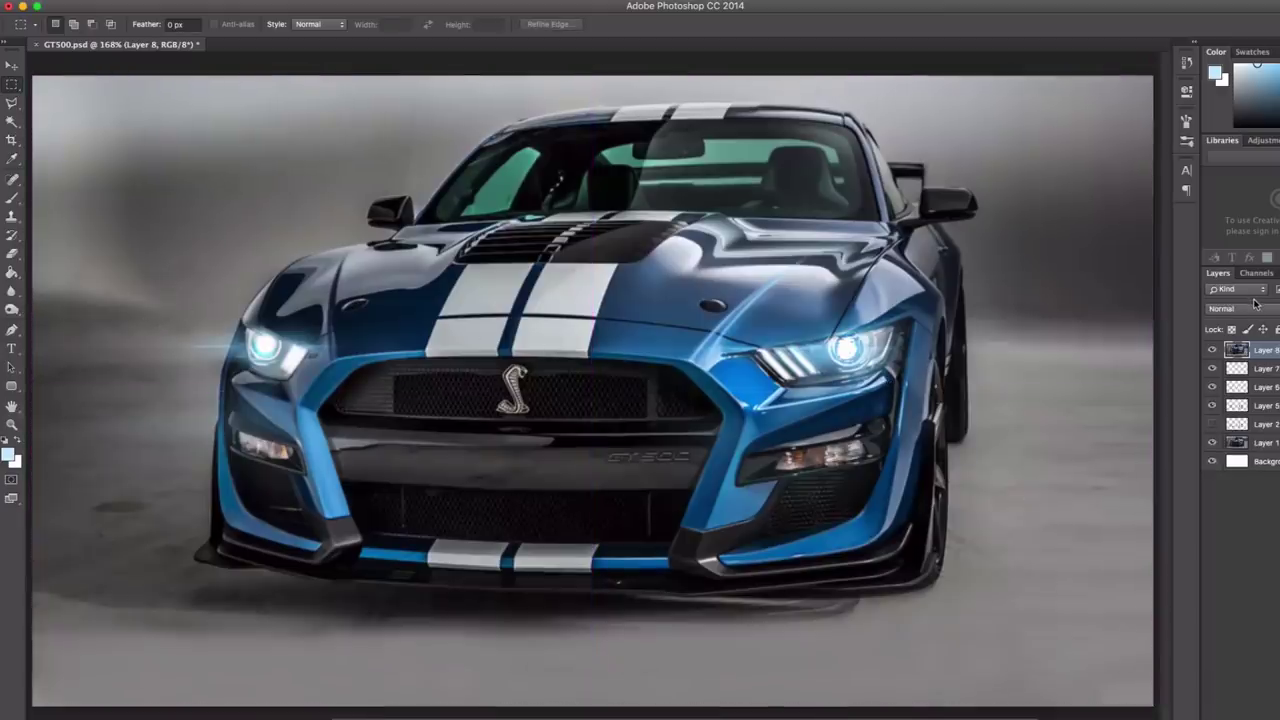
pyautogui.moveTo(1214, 406); pyautogui.dragTo(1214, 352)
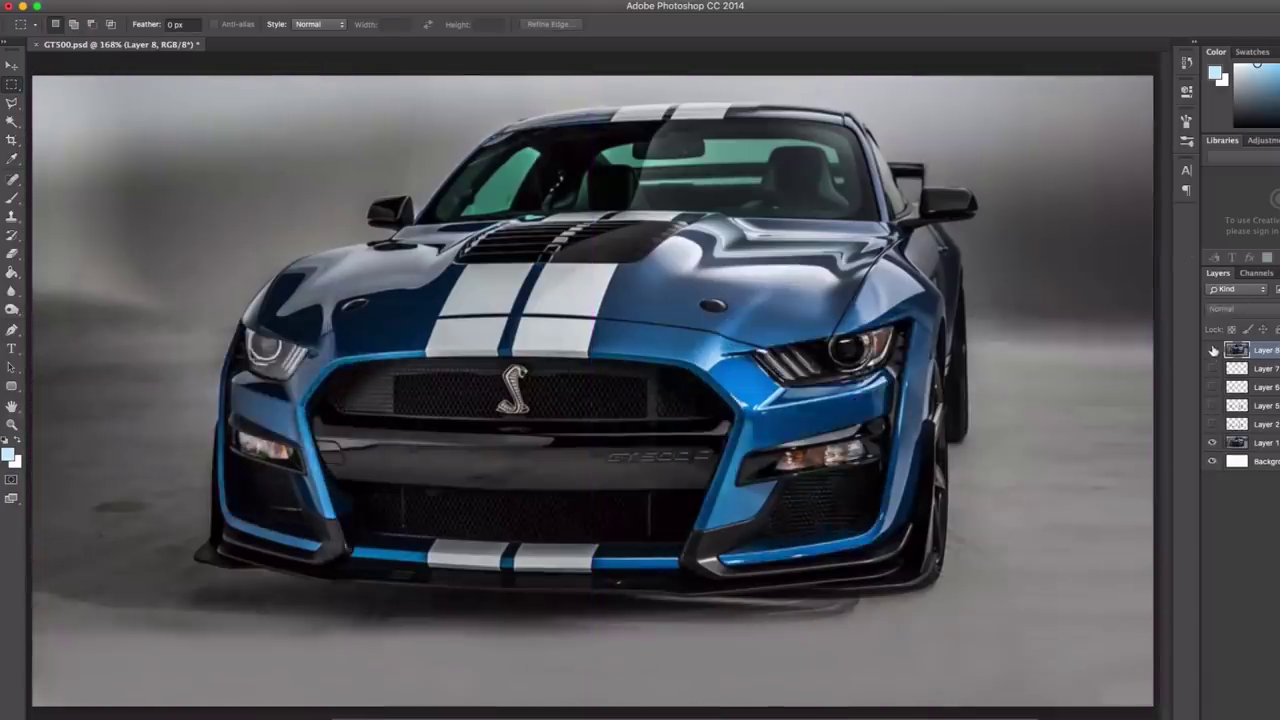
pyautogui.click(1213, 350)
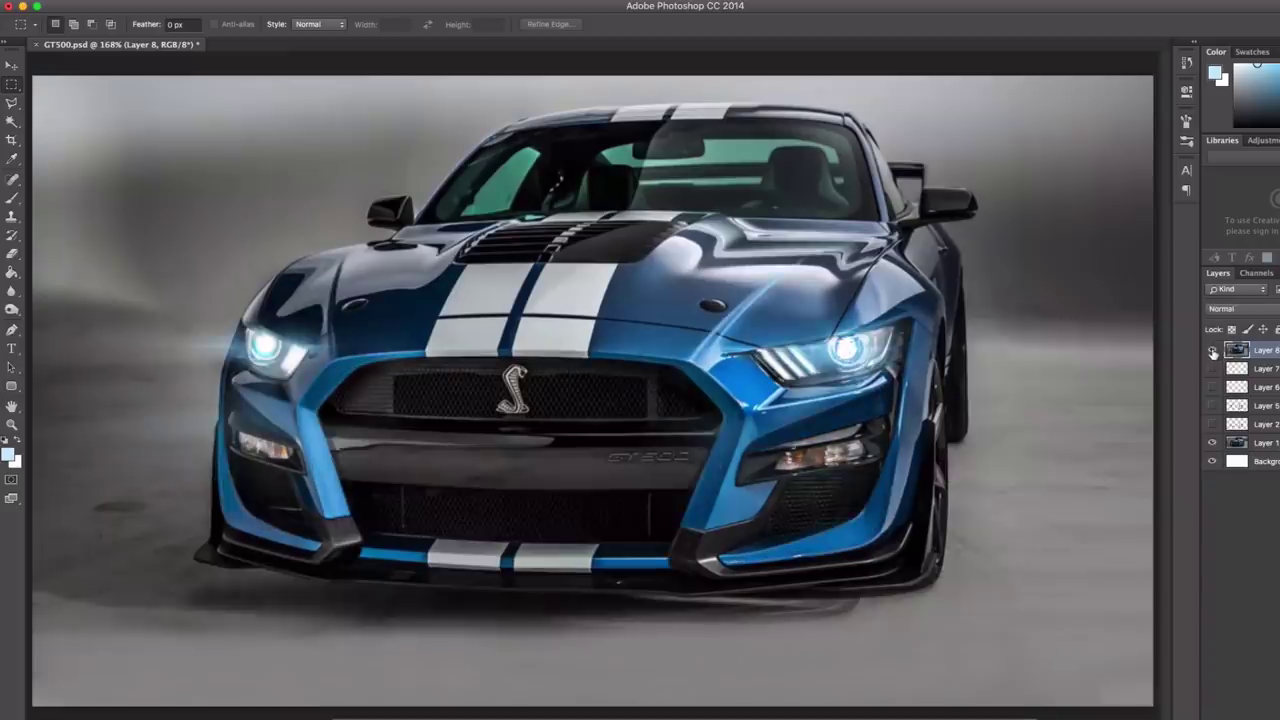
pyautogui.click(1213, 350)
pyautogui.click(1213, 350)
# Extend the canvas upward with the Crop tool to make room for a second car image above the current one.
pyautogui.press('super+minus')
pyautogui.press('super+minus')
pyautogui.press('c')
pyautogui.moveTo(593, 266); pyautogui.dragTo(618, 120)
pyautogui.press('Return')
# Copy the original car photo from Layer 1 onto a new layer and place it above the restyled version.
pyautogui.click(1262, 494)
pyautogui.click(12, 85)
pyautogui.moveTo(346, 326); pyautogui.dragTo(911, 677)
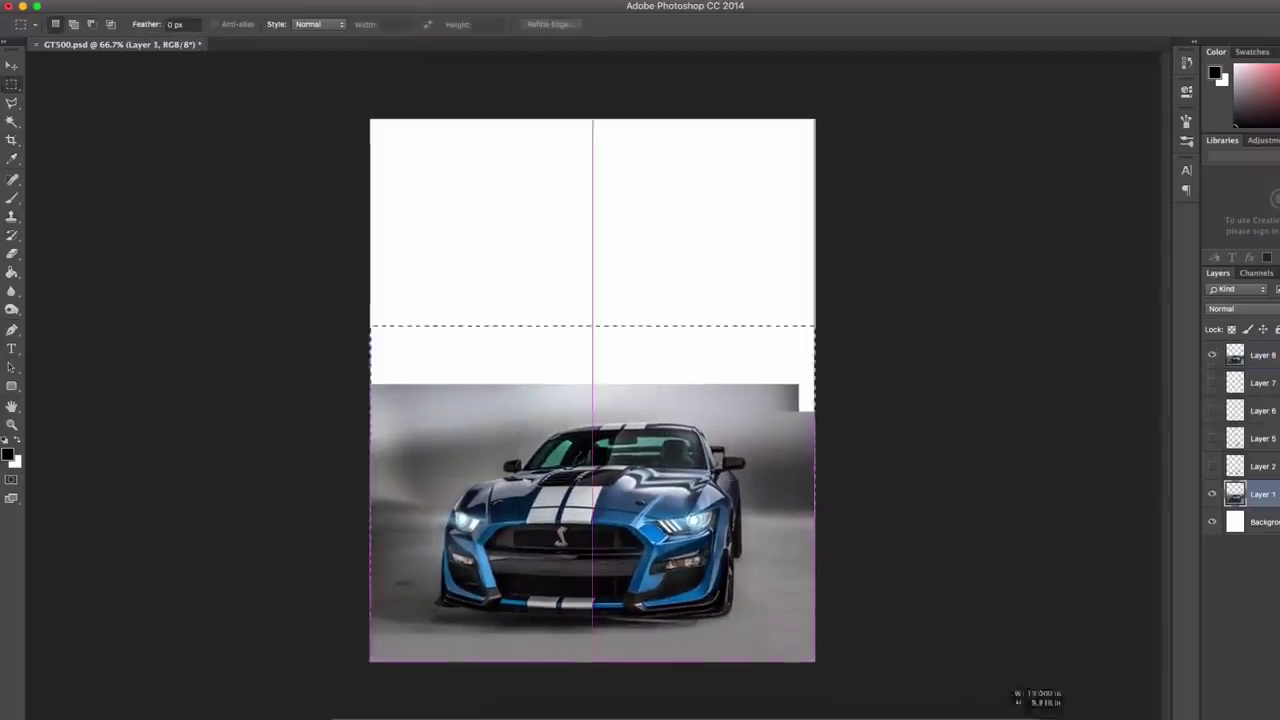
pyautogui.press('super+c')
pyautogui.press('super+v')
pyautogui.press('v')
pyautogui.moveTo(682, 368); pyautogui.dragTo(685, 161)
pyautogui.moveTo(709, 265)
pyautogui.mouseDown()
pyautogui.moveTo(708, 236)
pyautogui.moveTo(709, 250)
pyautogui.mouseUp()
# Crop the empty strip off the canvas above the original photo.
pyautogui.press('c')
pyautogui.moveTo(592, 125); pyautogui.dragTo(593, 166)
pyautogui.press('Return')
# Draw a straight black divider line between the two car images with a 12 px brush.
pyautogui.click(12, 198)
pyautogui.moveTo(402, 391); pyautogui.dragTo(1050, 380)
pyautogui.rightClick(408, 391)
pyautogui.press('Return')
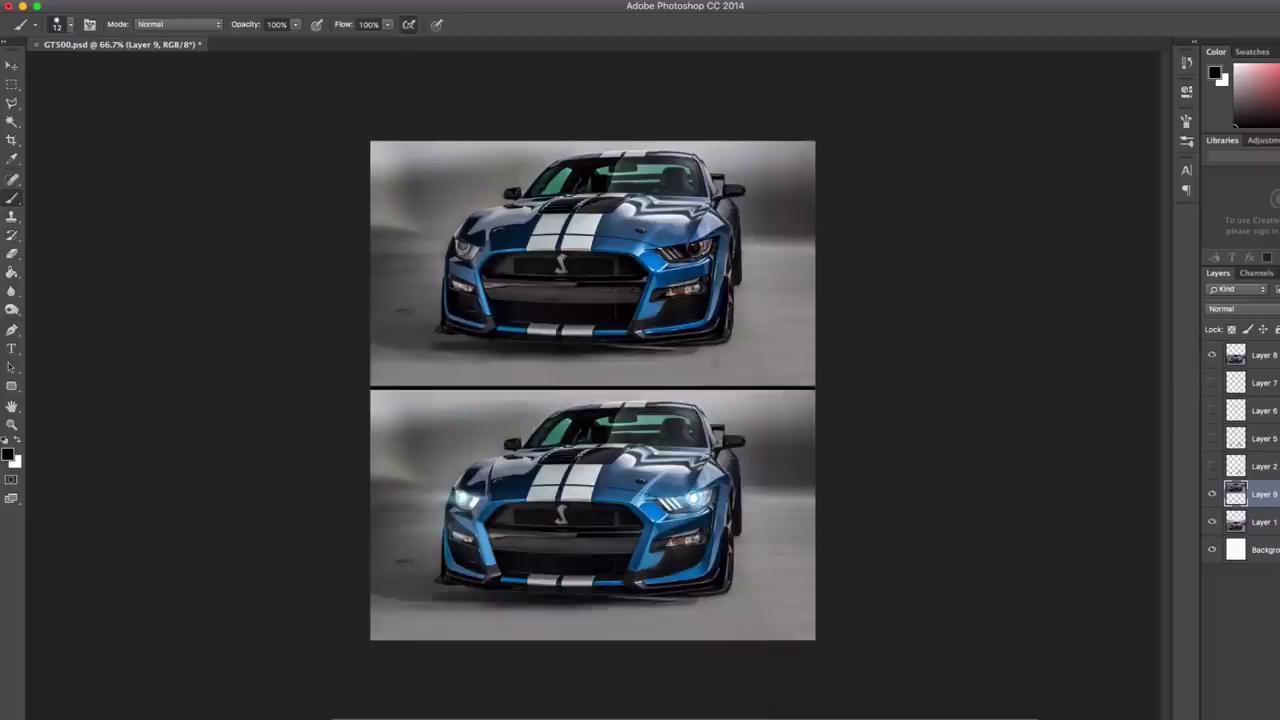
# Add a layer above Layer 8, outline the original car's grille sides with a 6 px red brush and write "WIDER/THICKER".
pyautogui.press('Tab')
pyautogui.moveTo(756, 361); pyautogui.dragTo(777, 355)
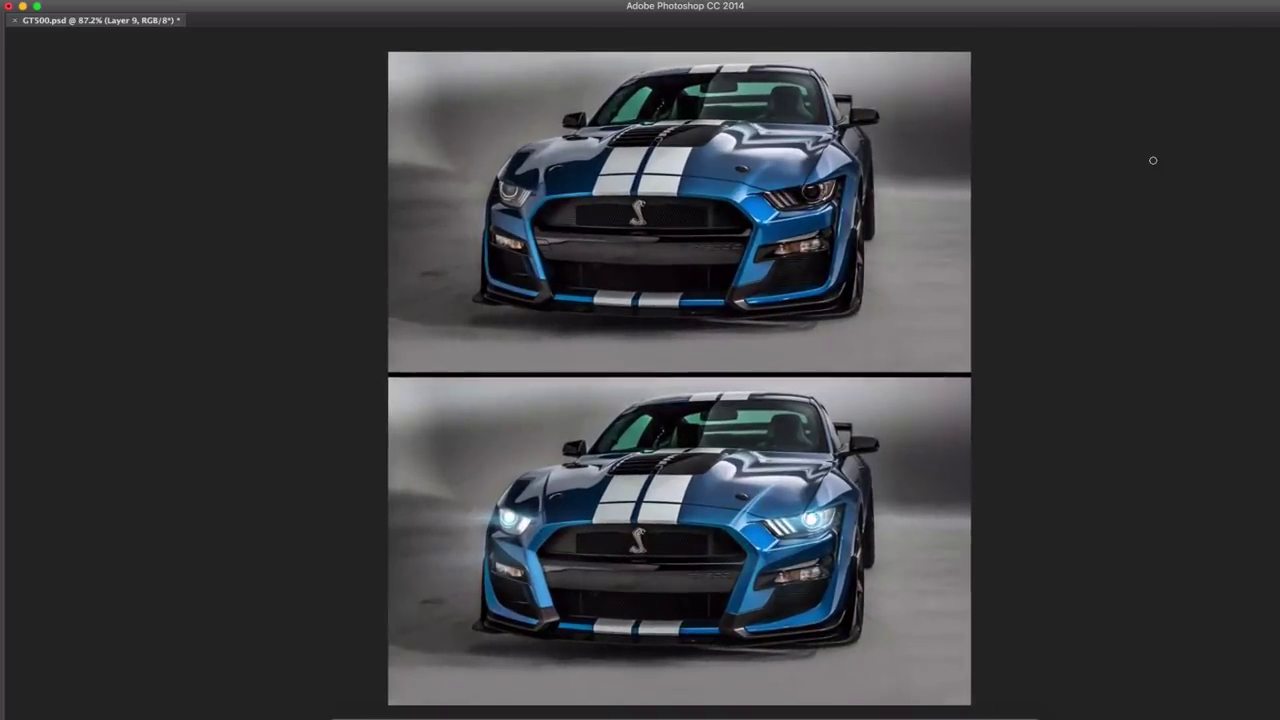
pyautogui.press('Tab')
pyautogui.click(1266, 356)
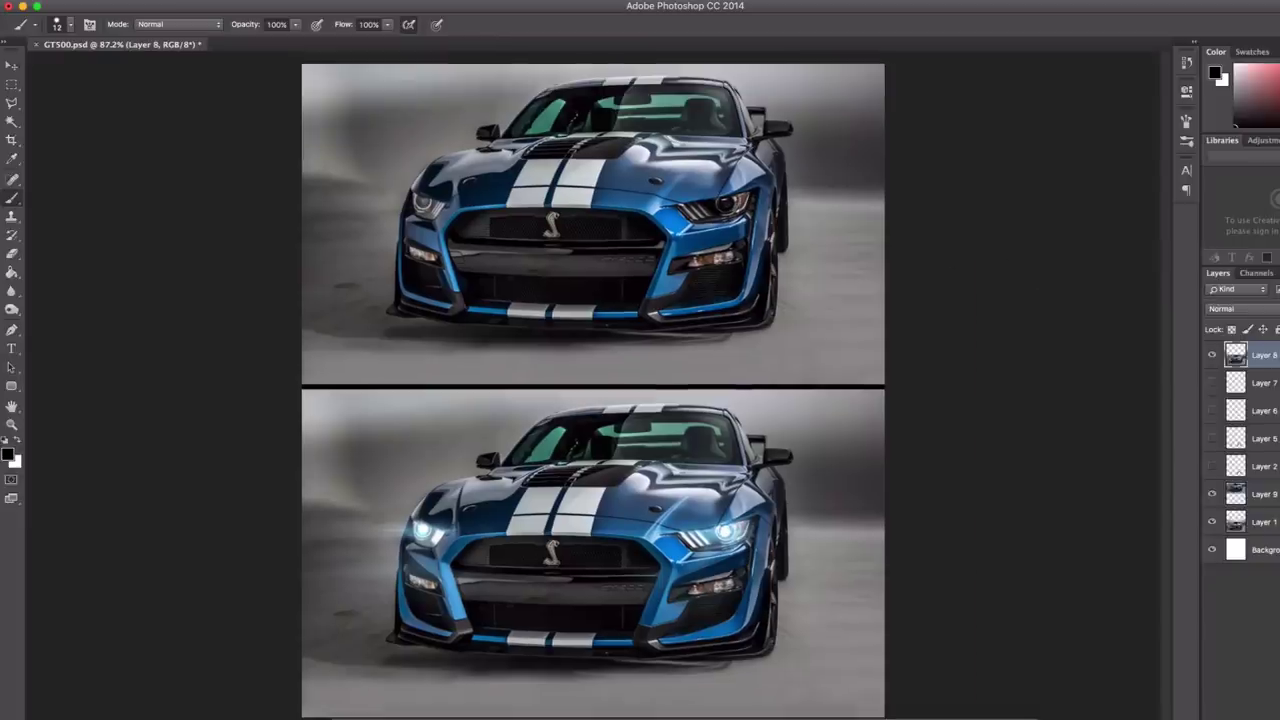
pyautogui.press('super+shift+alt+n')
pyautogui.click(1278, 68)
pyautogui.rightClick(441, 159)
pyautogui.click(785, 388)
pyautogui.moveTo(682, 280)
pyautogui.mouseDown()
pyautogui.moveTo(617, 292)
pyautogui.moveTo(658, 224)
pyautogui.mouseUp()
pyautogui.moveTo(452, 224); pyautogui.dragTo(479, 306)
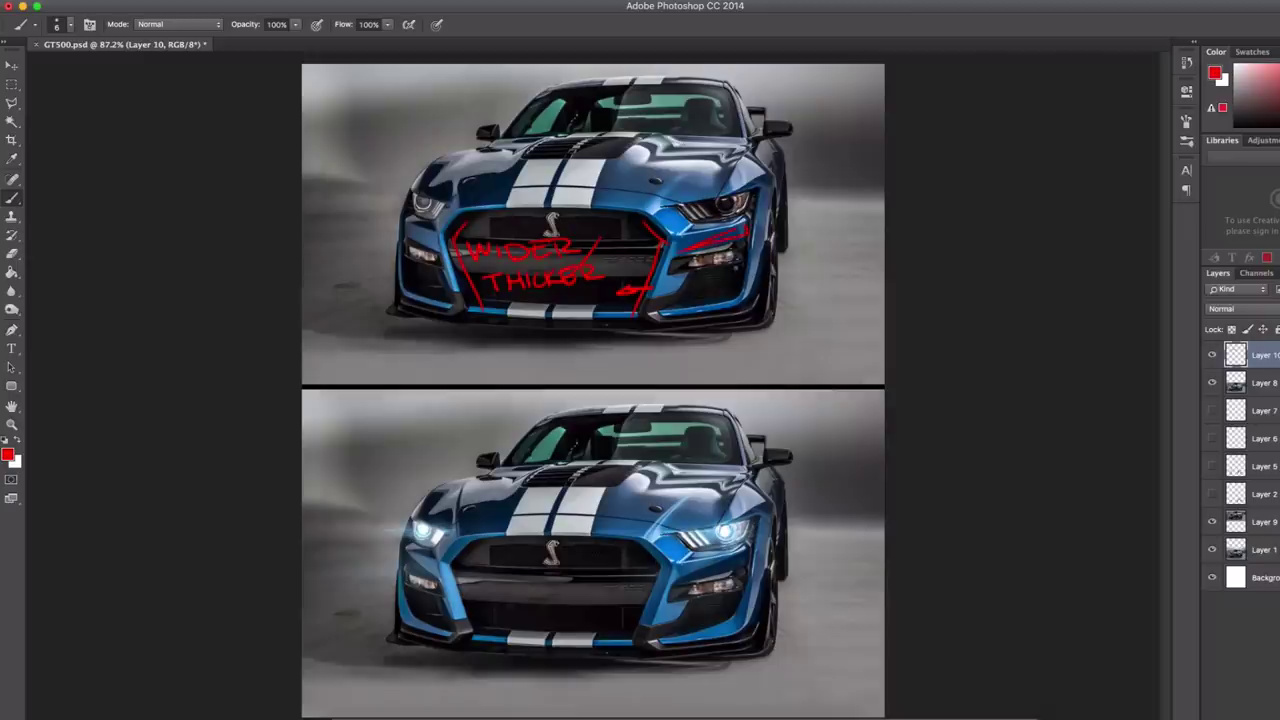
# Outline the original car's bumper corners in red and mark its hood crease with an arrow labelled "SHARPER".
pyautogui.moveTo(746, 242)
pyautogui.mouseDown()
pyautogui.moveTo(734, 275)
pyautogui.moveTo(662, 304)
pyautogui.mouseUp()
pyautogui.moveTo(408, 248); pyautogui.dragTo(439, 294)
pyautogui.moveTo(738, 297); pyautogui.dragTo(745, 302)
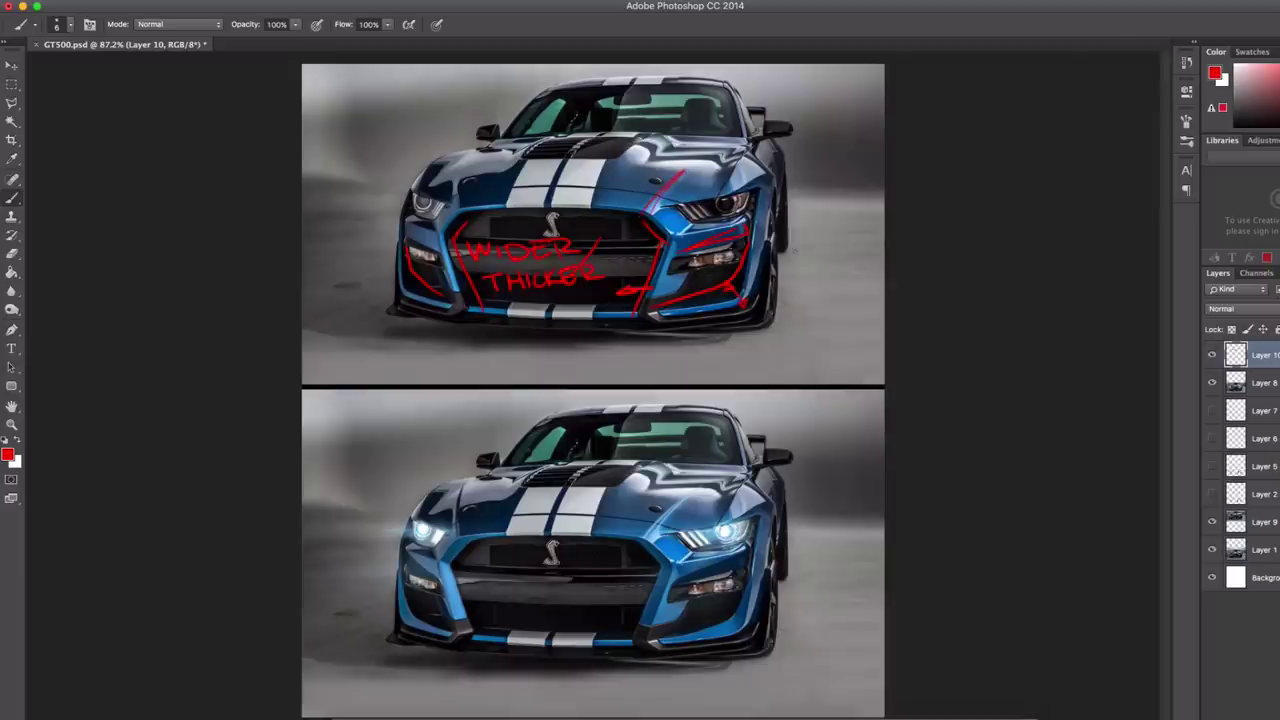
pyautogui.moveTo(746, 106); pyautogui.dragTo(856, 92)
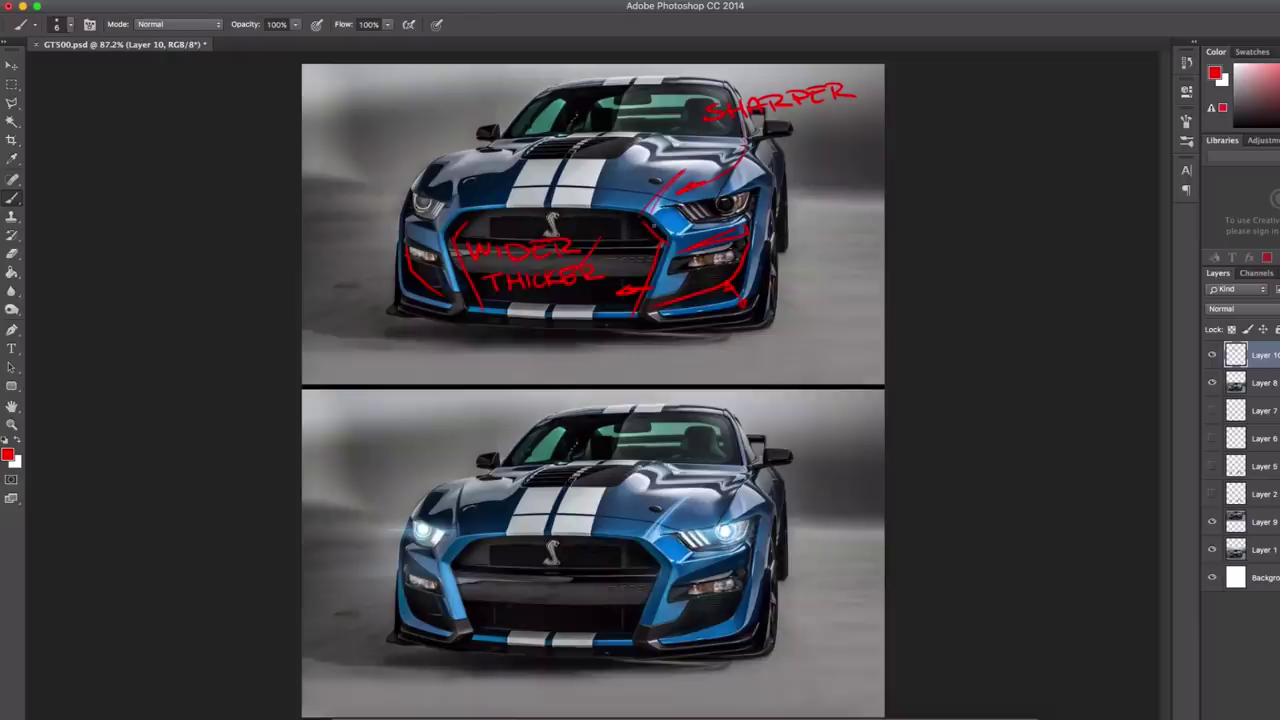
# Shade the marked grille sides and bumper corners in red, and draw a filled red arrow down towards the restyled car.
pyautogui.moveTo(452, 244); pyautogui.dragTo(468, 300)
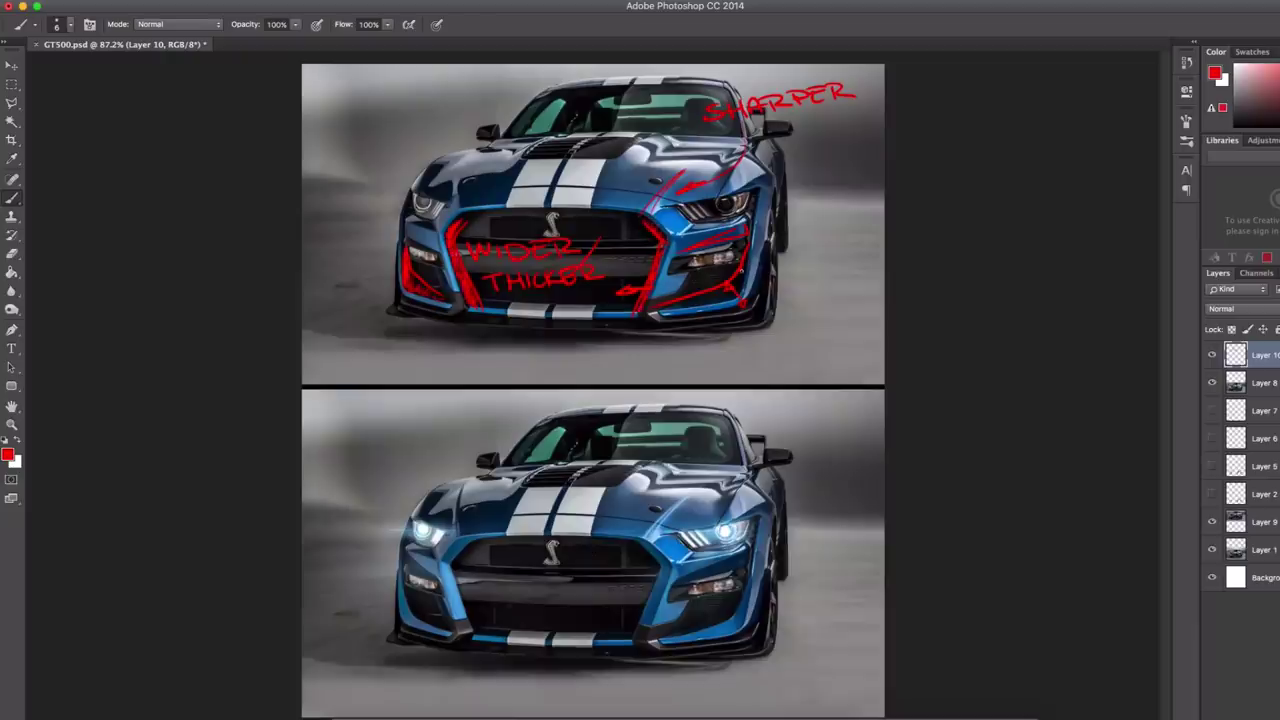
pyautogui.moveTo(687, 302)
pyautogui.mouseDown()
pyautogui.moveTo(730, 294)
pyautogui.moveTo(745, 268)
pyautogui.mouseUp()
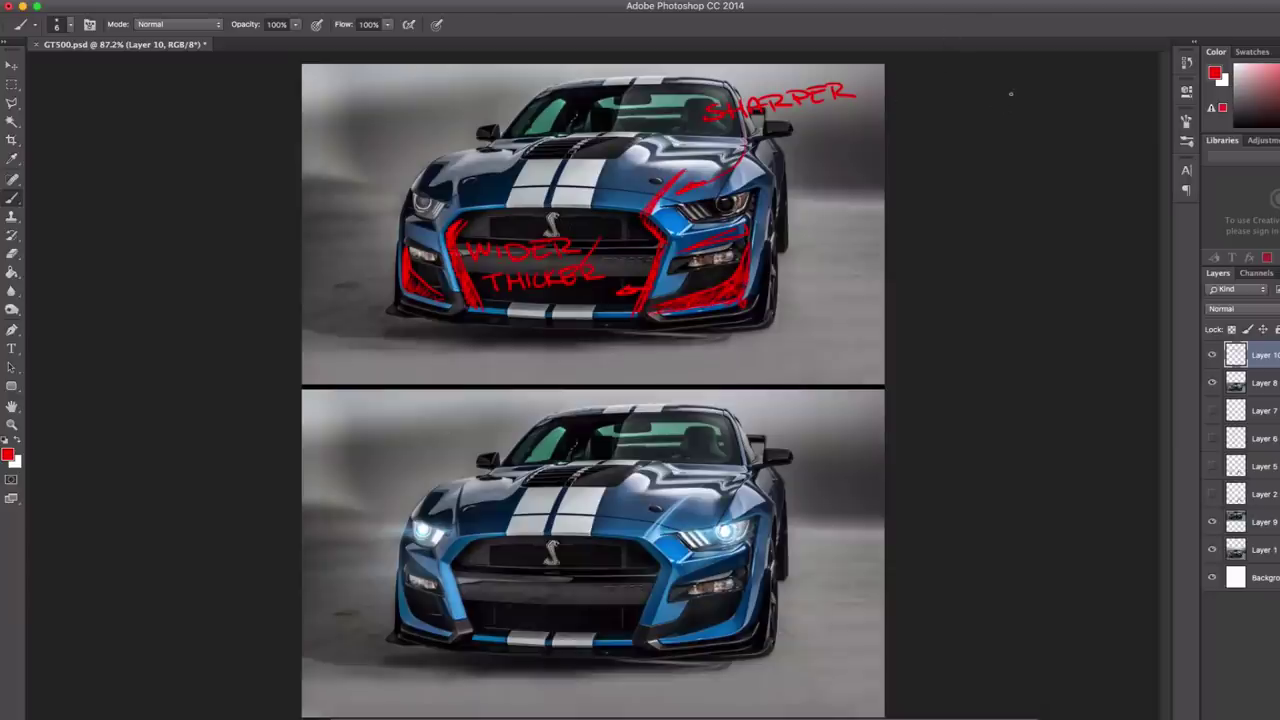
pyautogui.press('super+z')
pyautogui.moveTo(565, 340)
pyautogui.mouseDown()
pyautogui.moveTo(572, 386)
pyautogui.moveTo(598, 370)
pyautogui.mouseUp()
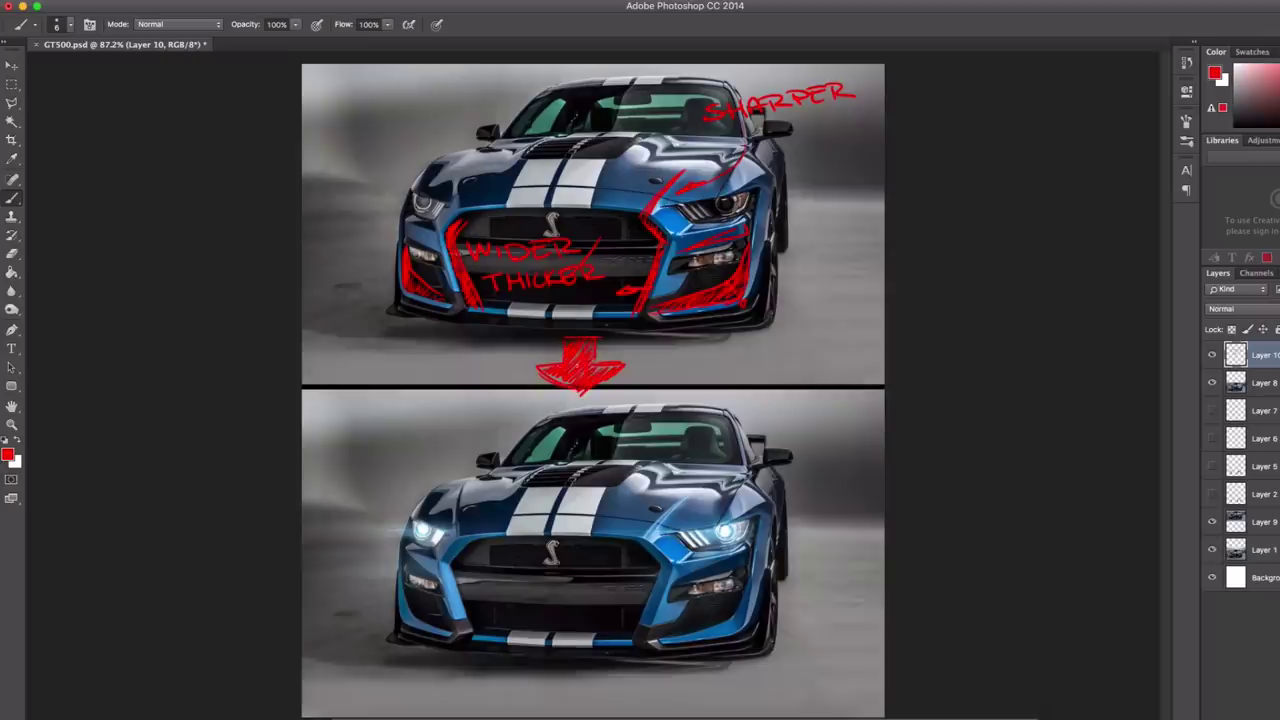